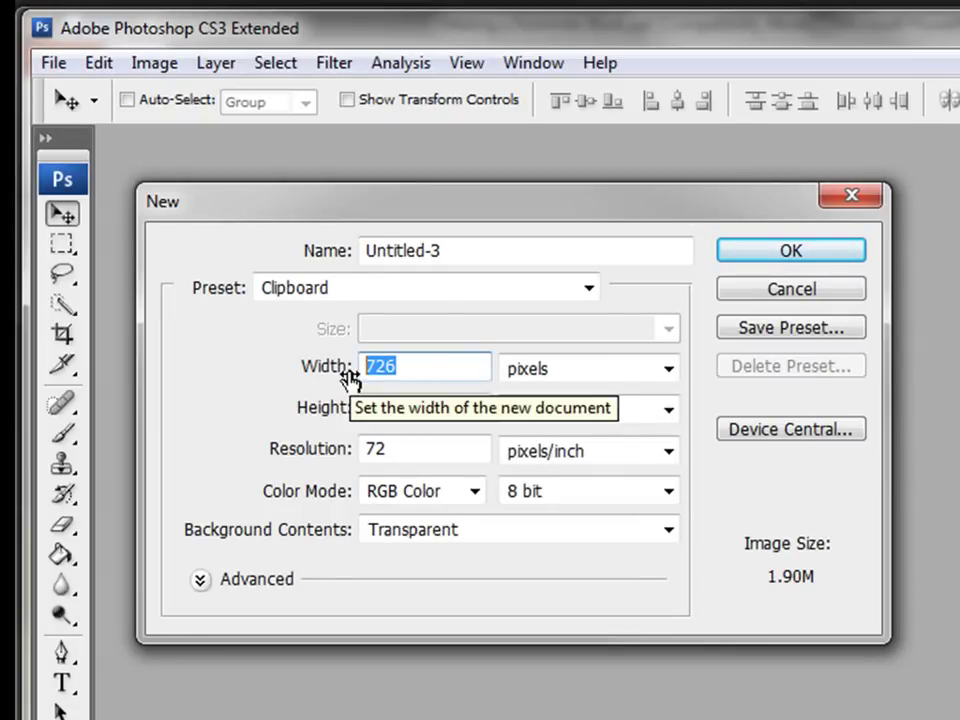
Step: Create a transparent 1104 × 1417 pixel document at 72 ppi and move its window into place
text(1104)
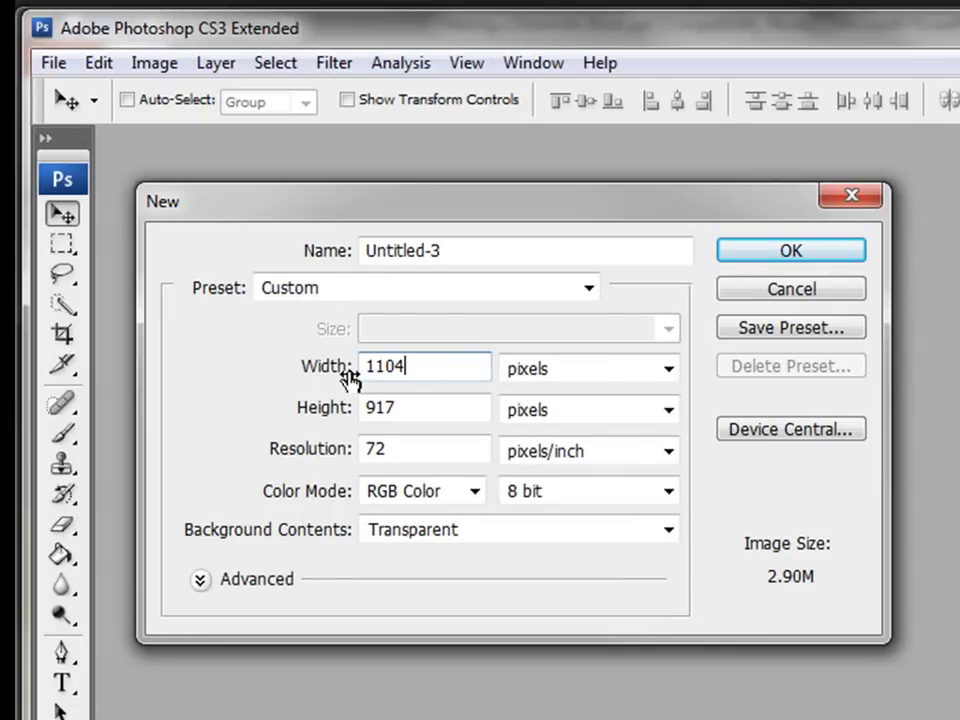
key(Tab)
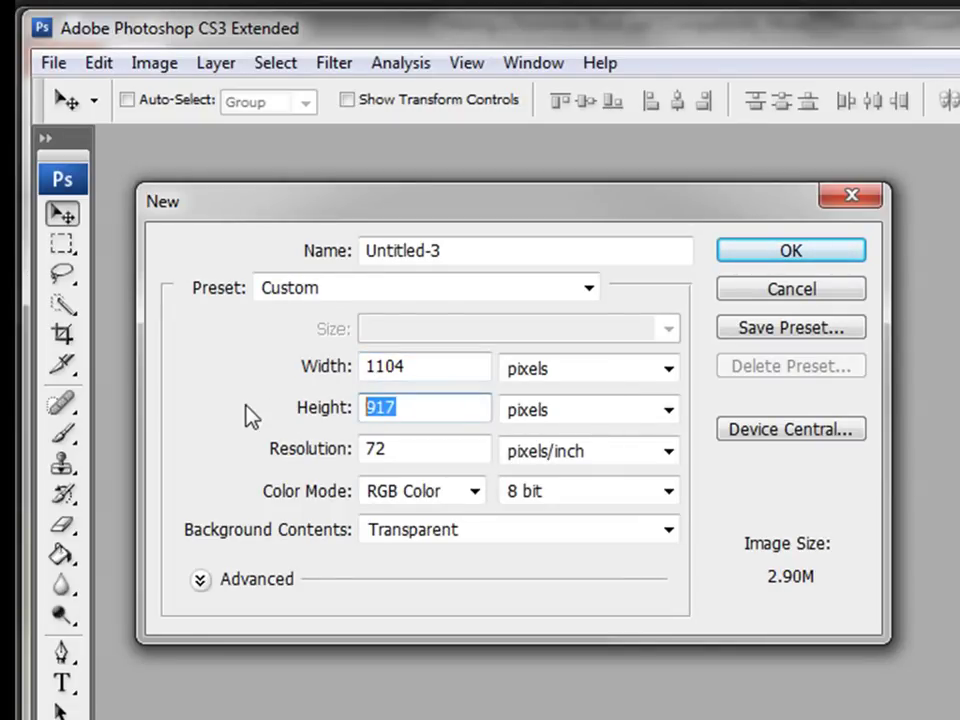
text(14)
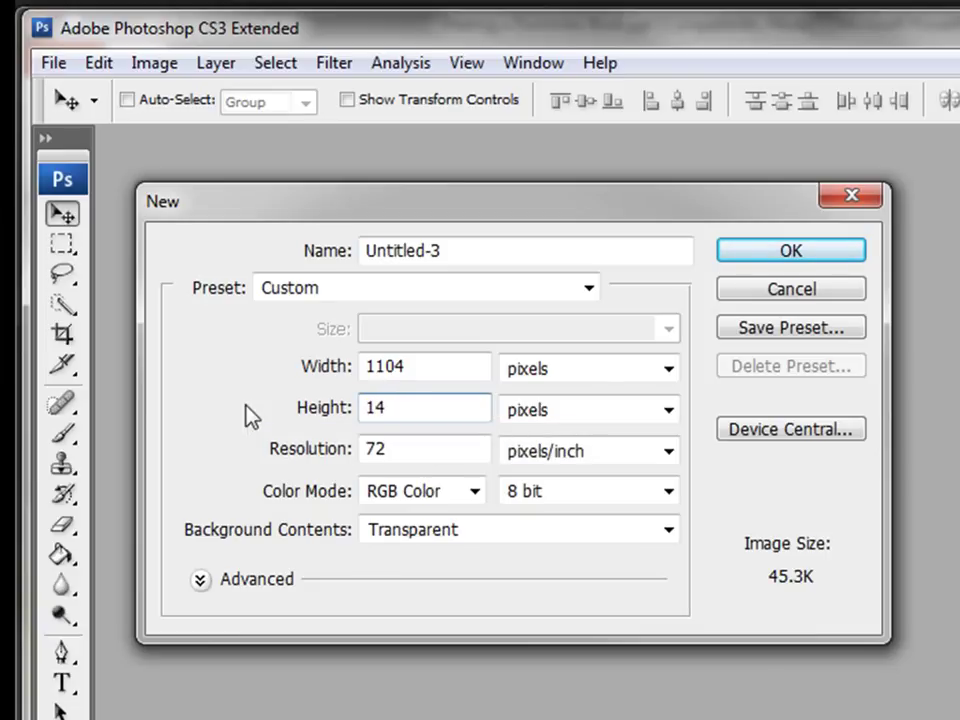
text(17)
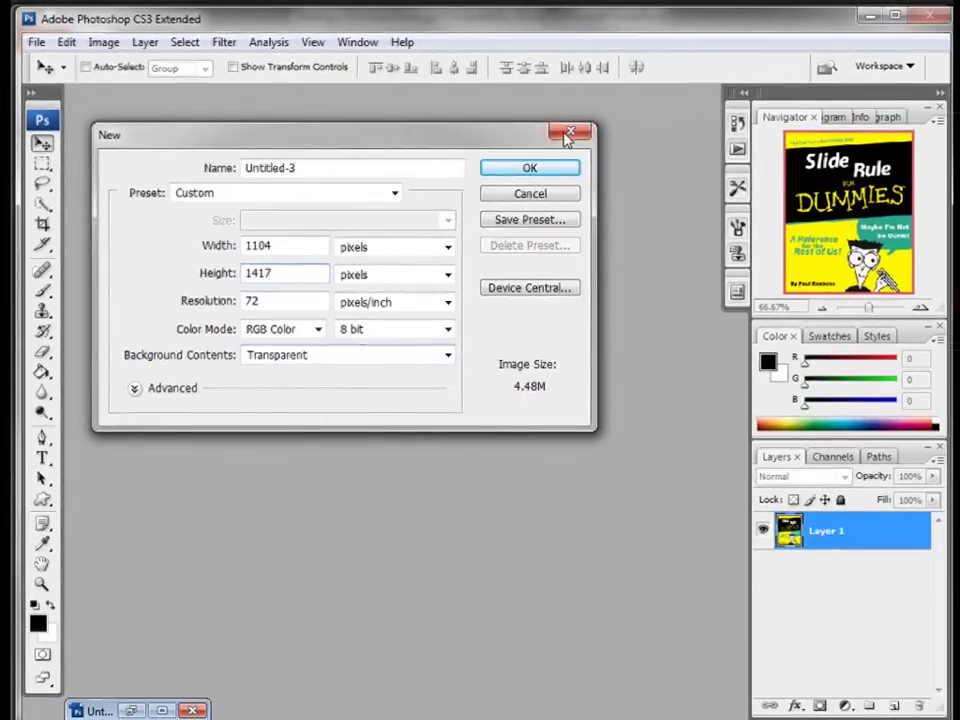
click(535, 170)
drag(463, 259, 446, 200)
Step: Sample the Slide Rule cover's yellow (R255 G246 B3) and fill Untitled-3's Layer 1 with it
click(131, 710)
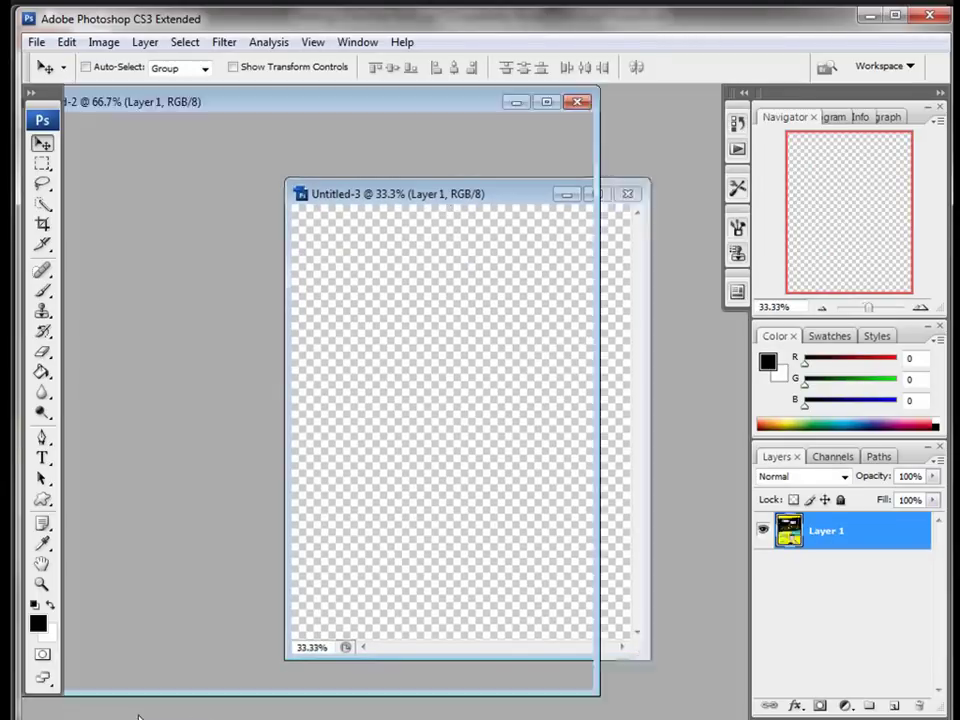
drag(392, 103, 413, 100)
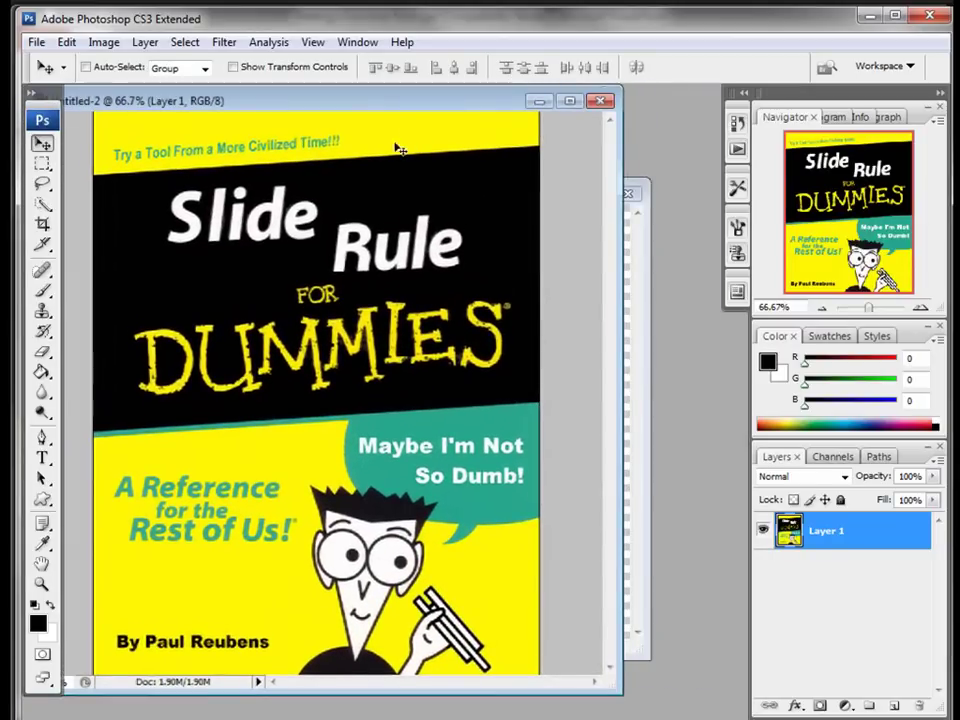
click(42, 543)
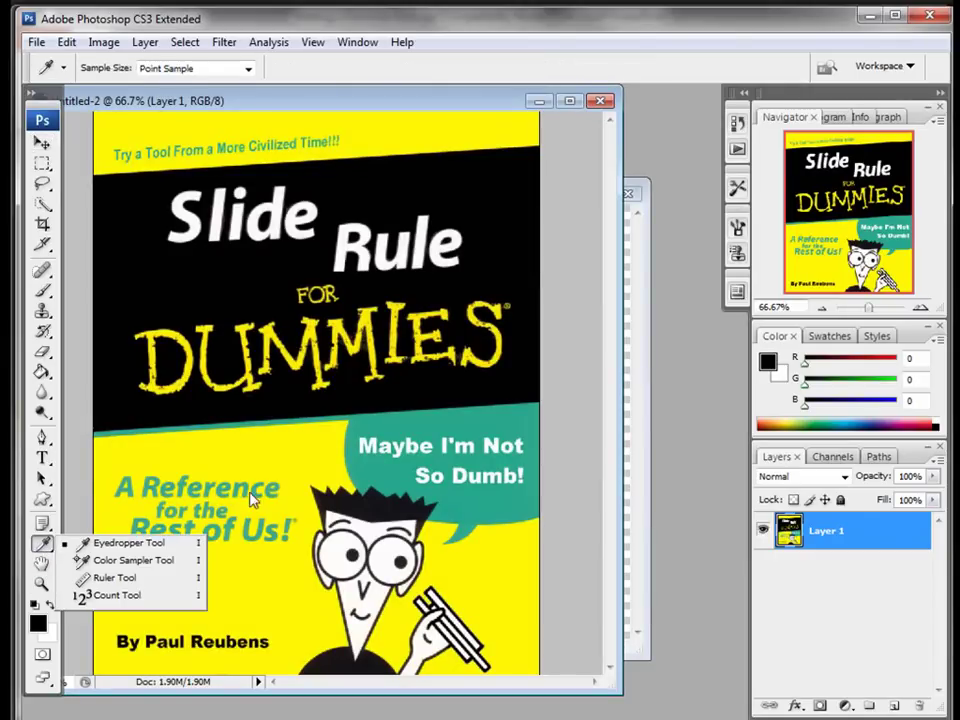
click(286, 458)
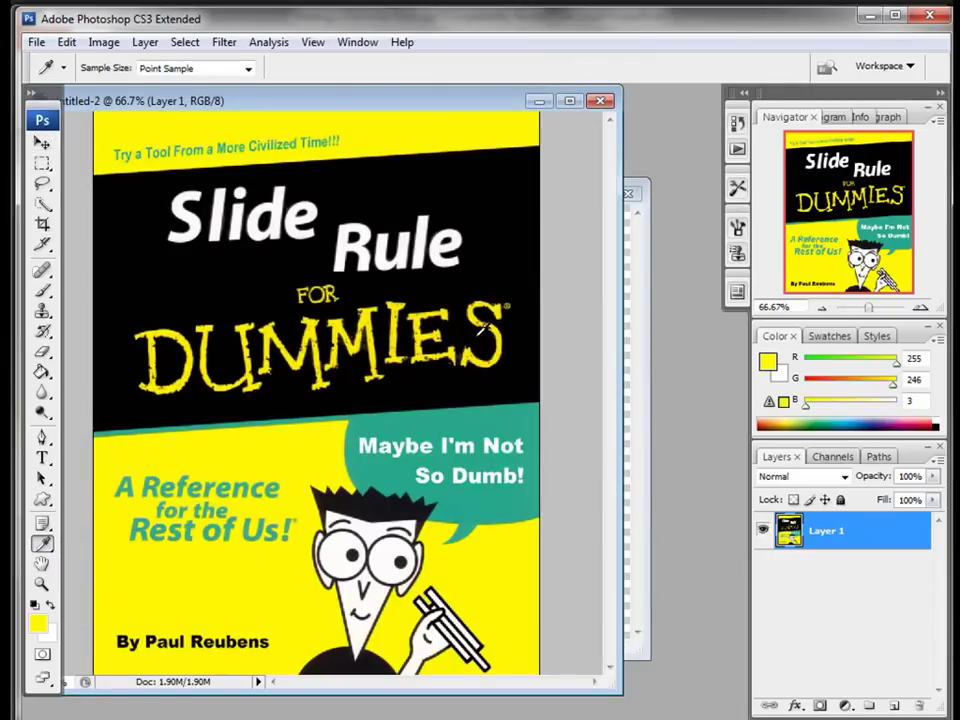
click(539, 101)
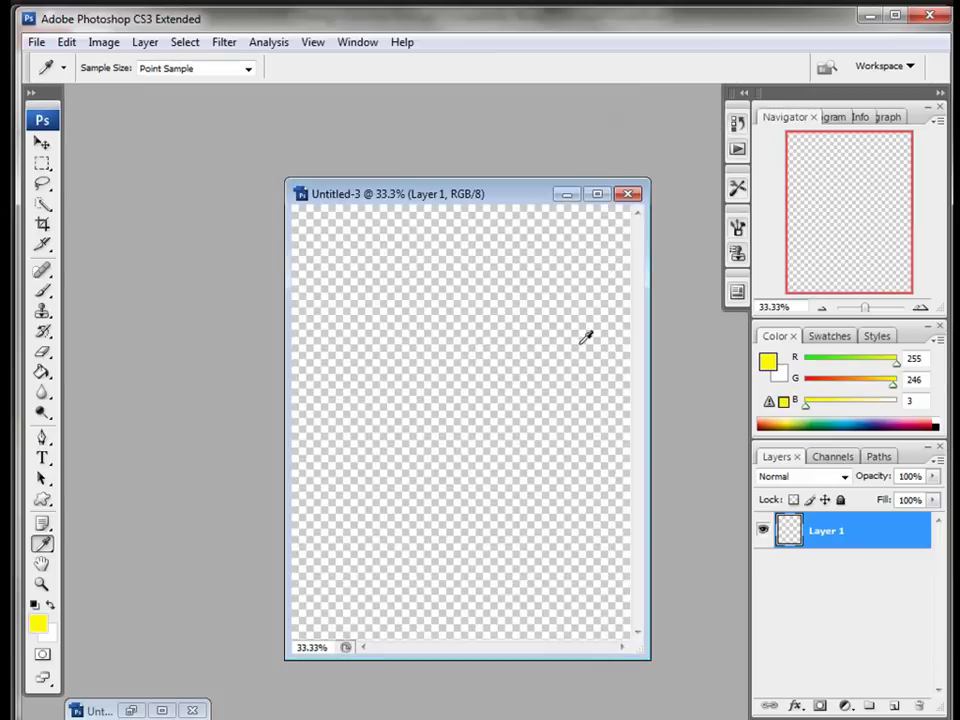
click(42, 371)
click(297, 333)
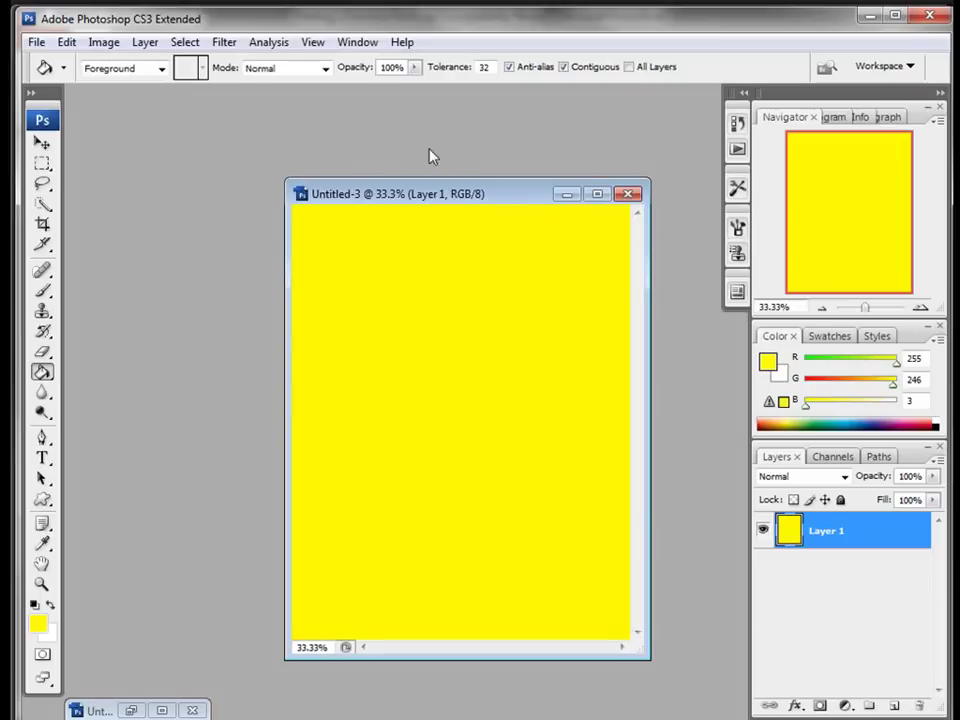
Step: Fit the page on screen and rename the yellow Layer 1 to BG
click(313, 43)
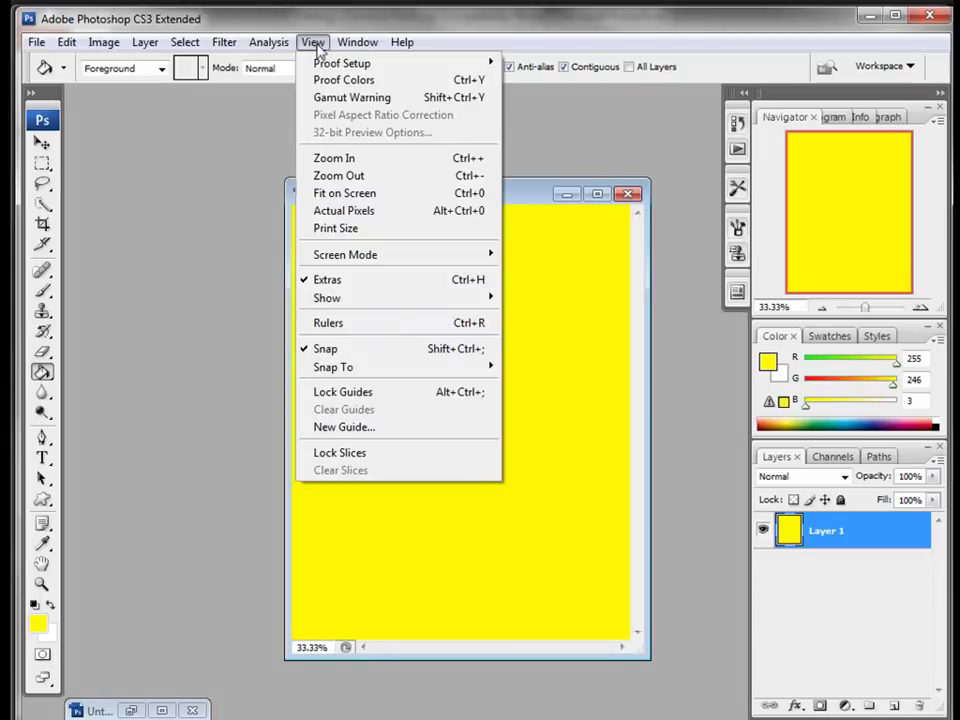
click(322, 193)
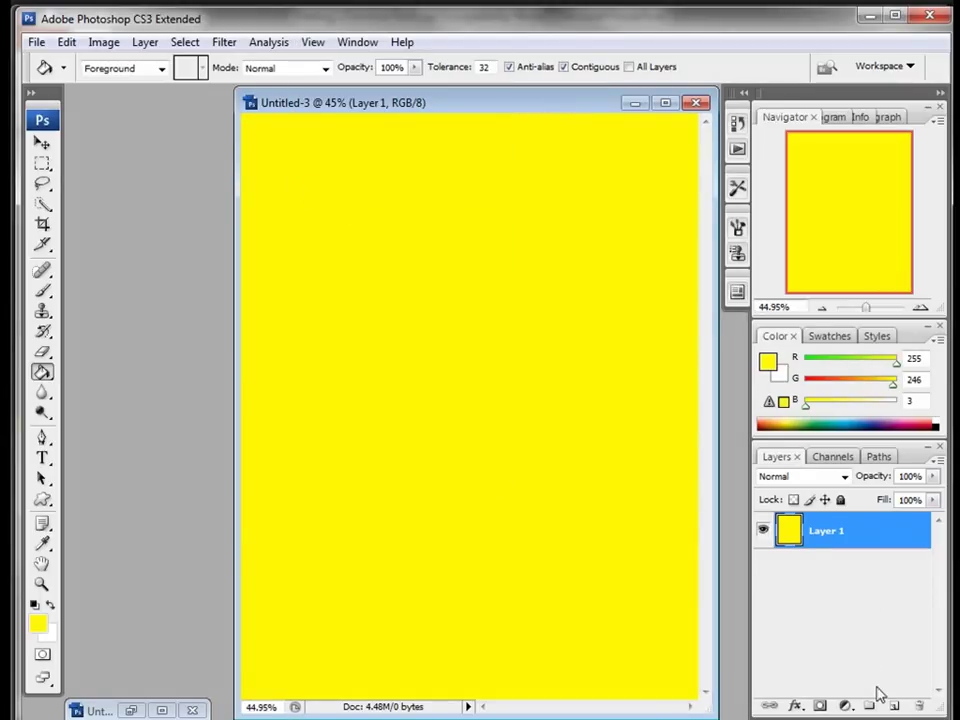
double_click(827, 531)
text(BG)
click(862, 536)
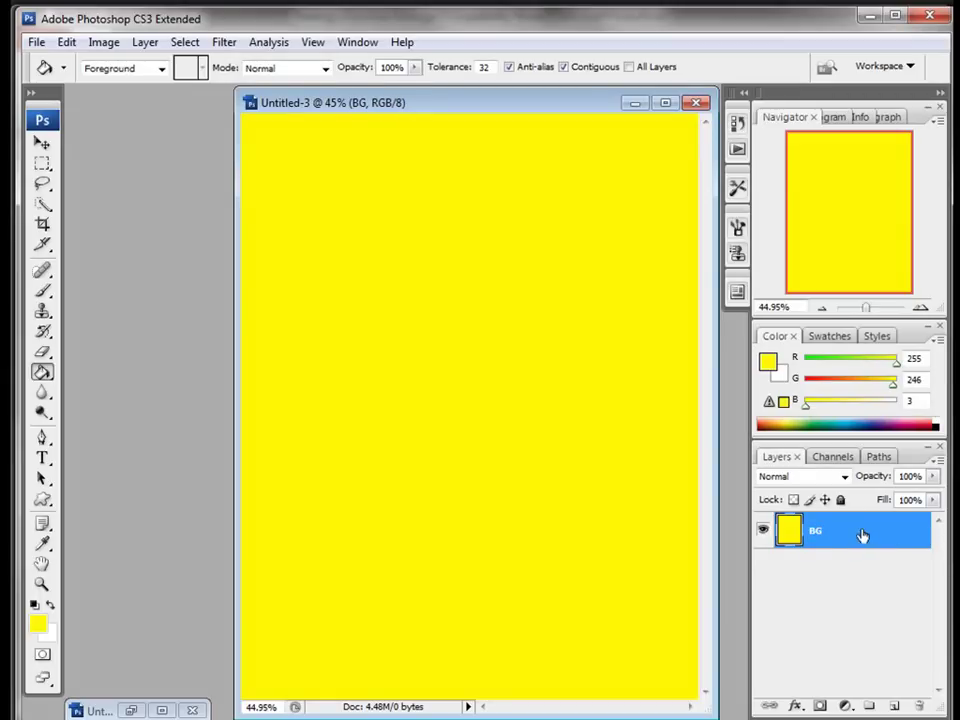
Step: Add a new empty layer above BG and name it Header
click(894, 704)
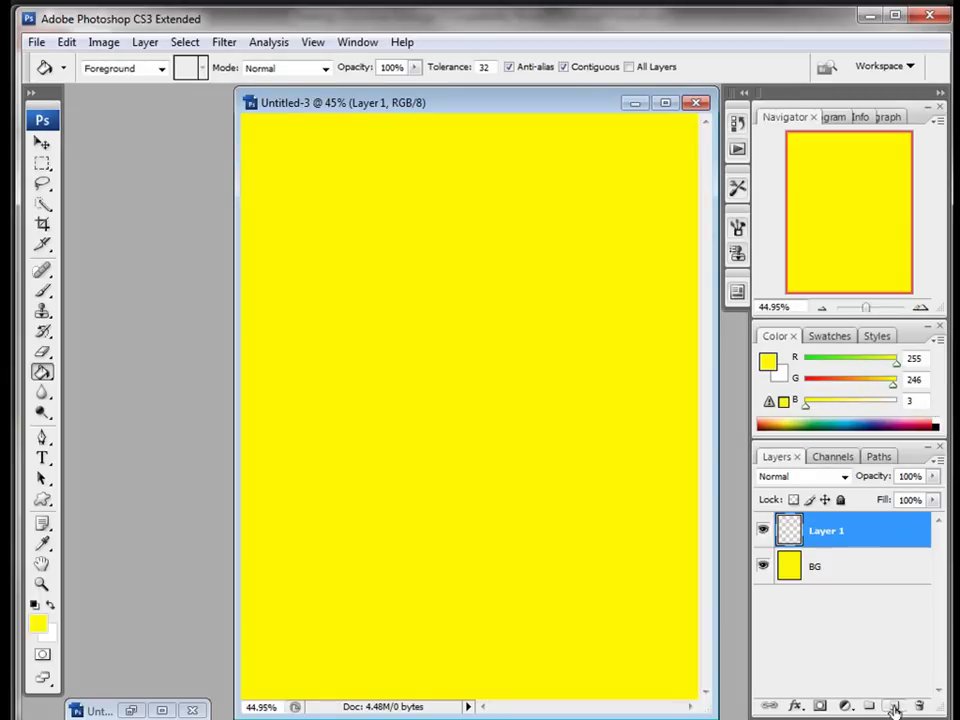
double_click(824, 531)
key(Escape)
key(g)
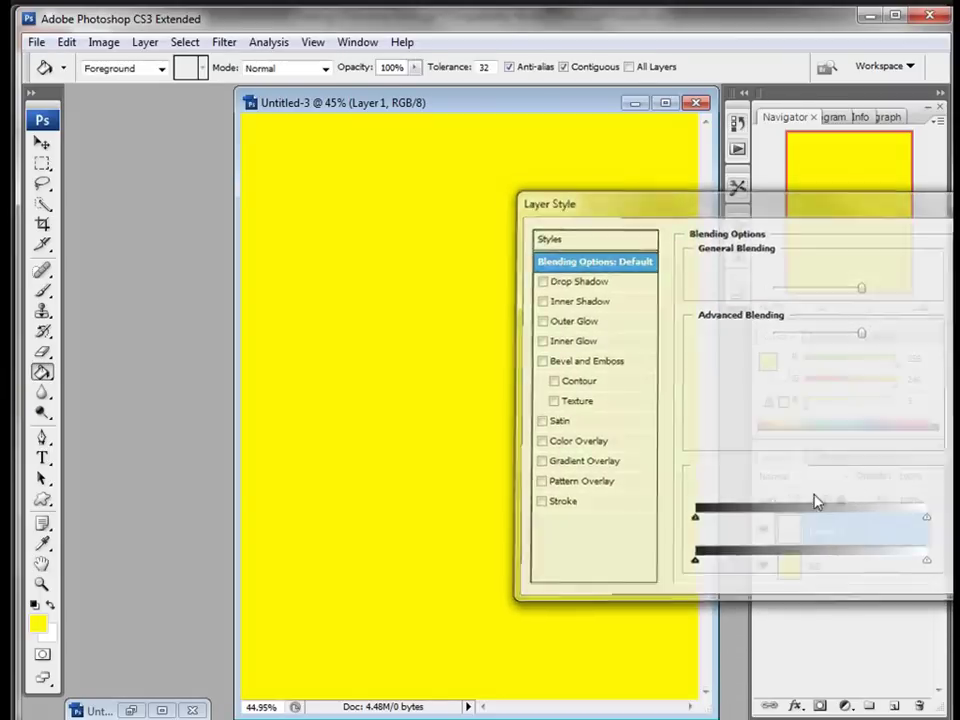
double_click(825, 528)
text(H)
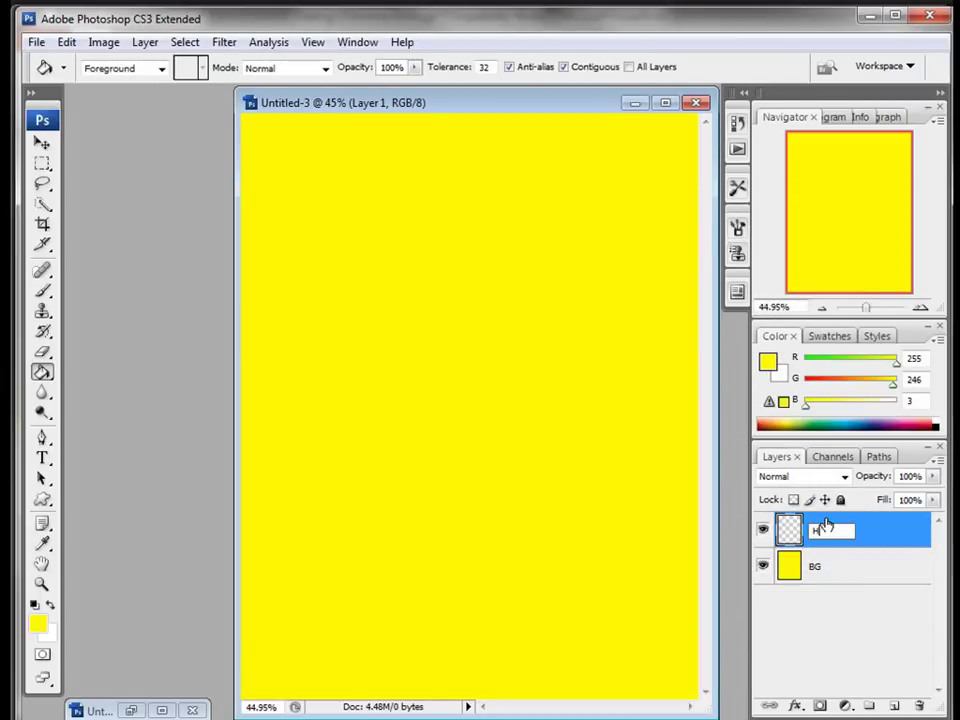
text(eader)
key(Return)
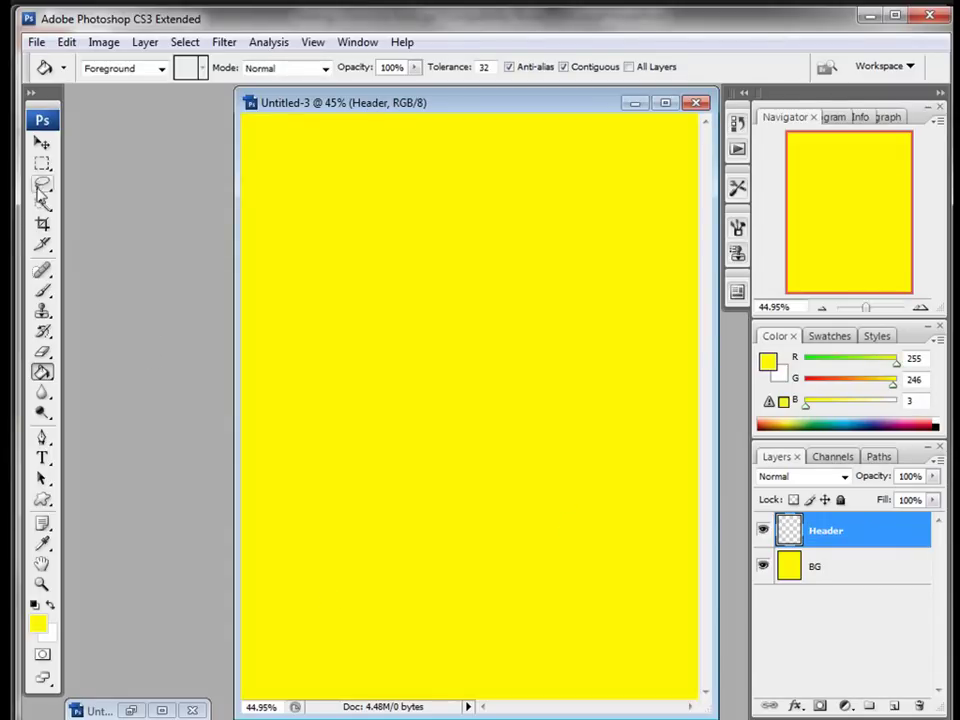
click(42, 163)
Step: Reset to default colours and fill a wide rectangular band across the upper page with black
click(36, 606)
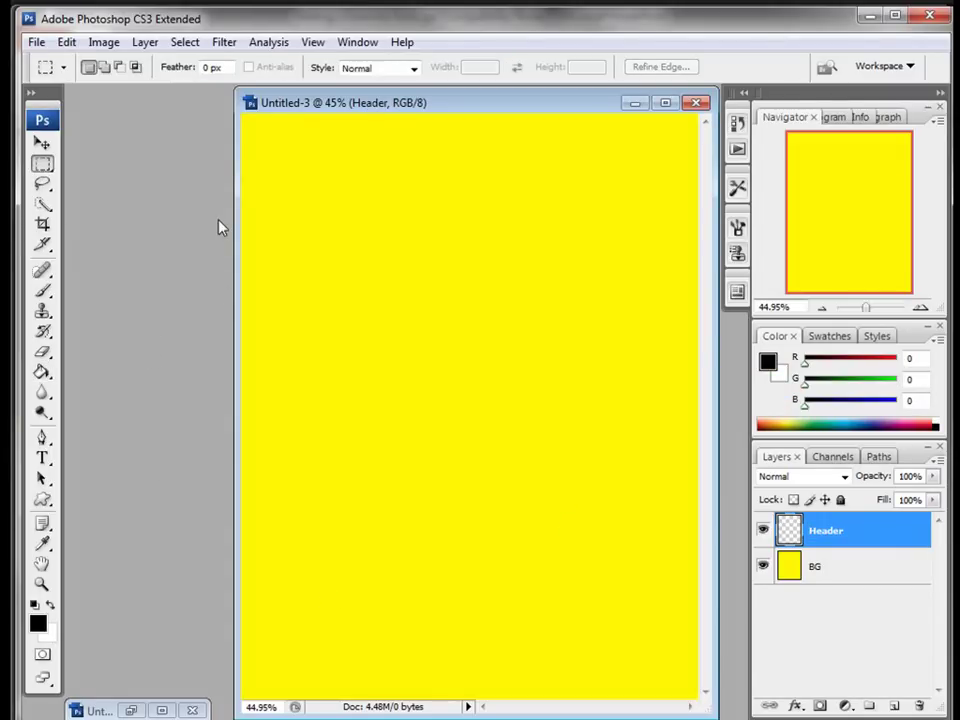
drag(243, 185, 746, 398)
key(ctrl+d)
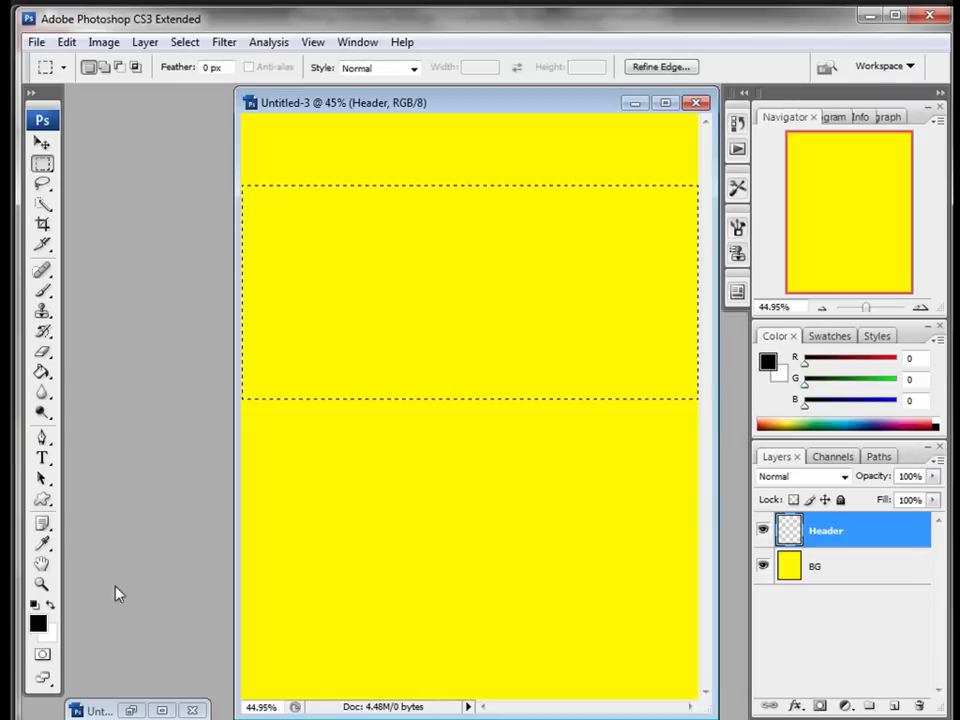
click(42, 372)
click(407, 328)
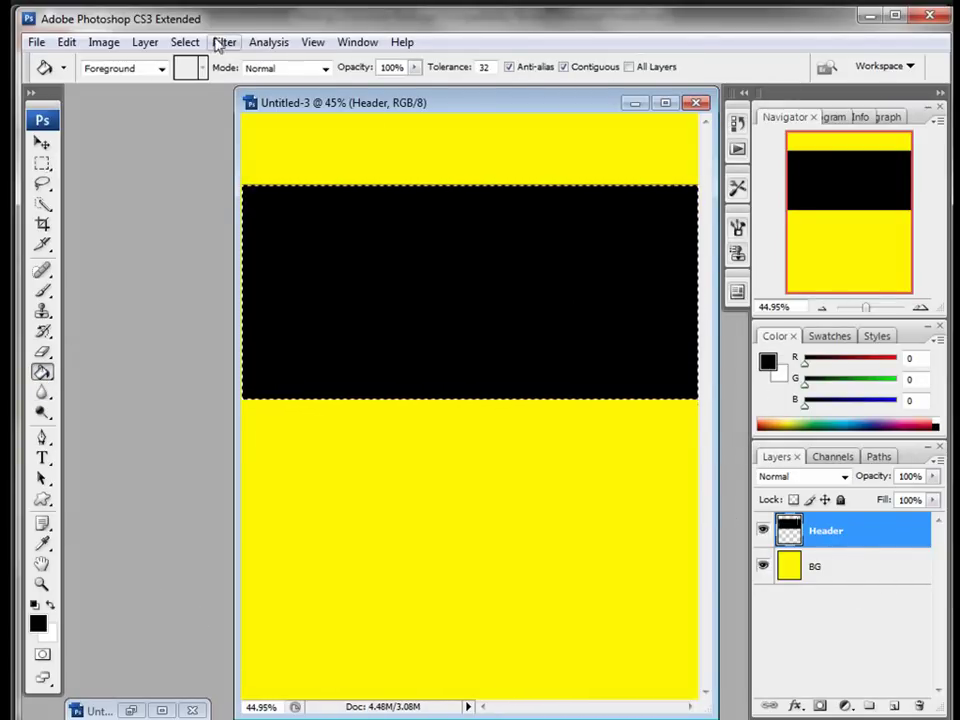
click(184, 42)
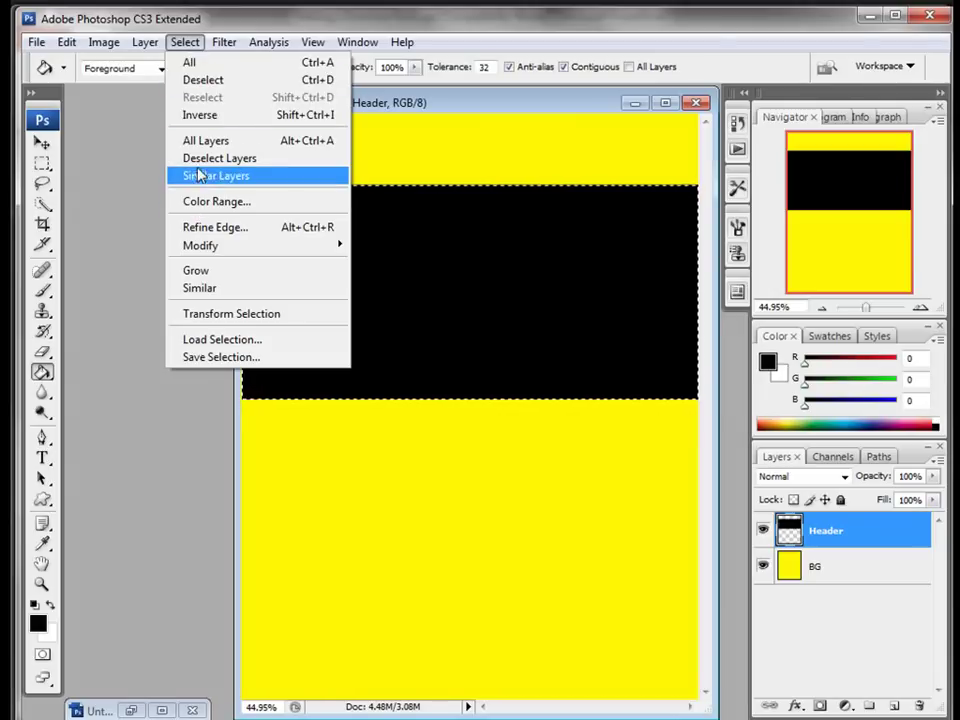
click(203, 80)
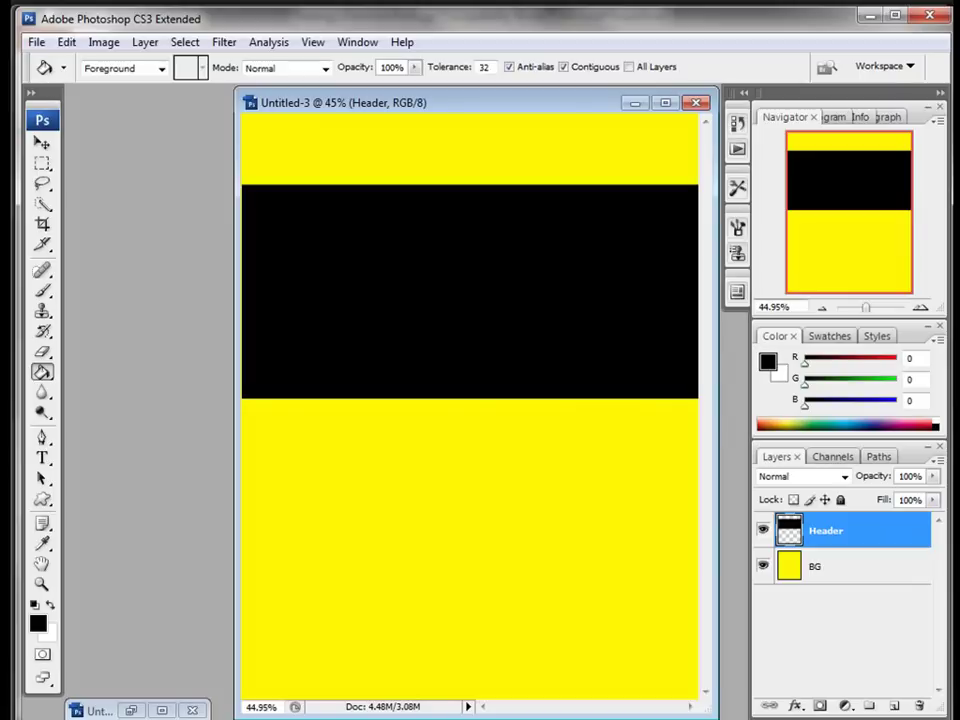
click(68, 43)
Step: Free-transform the black band: rotate about -3.9° and scale to 108.4% so it spans edge to edge
click(79, 352)
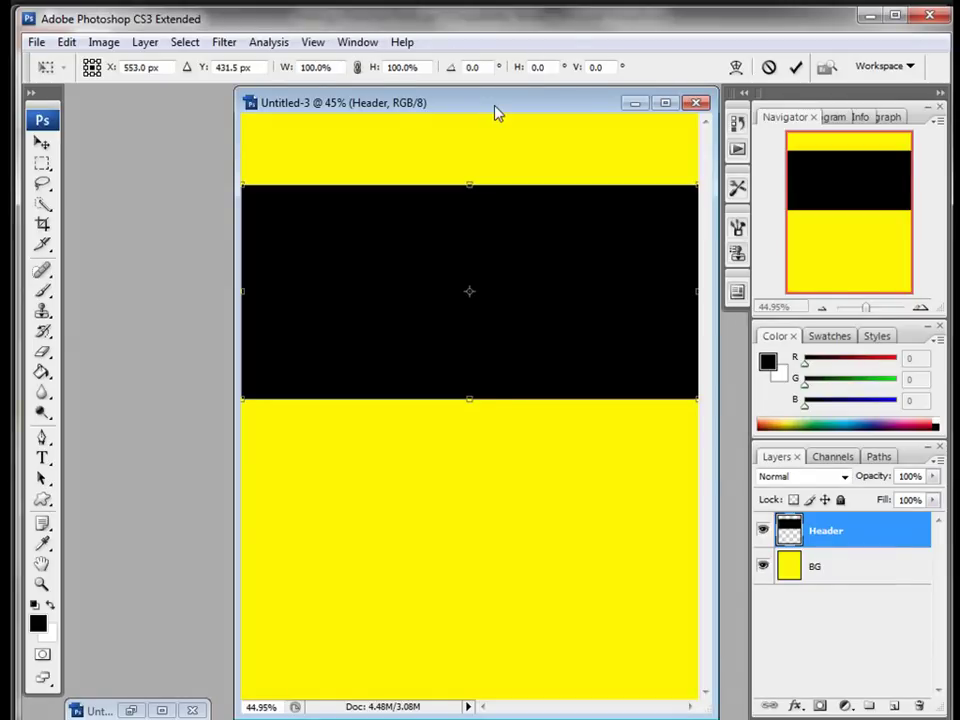
key(ctrl+0)
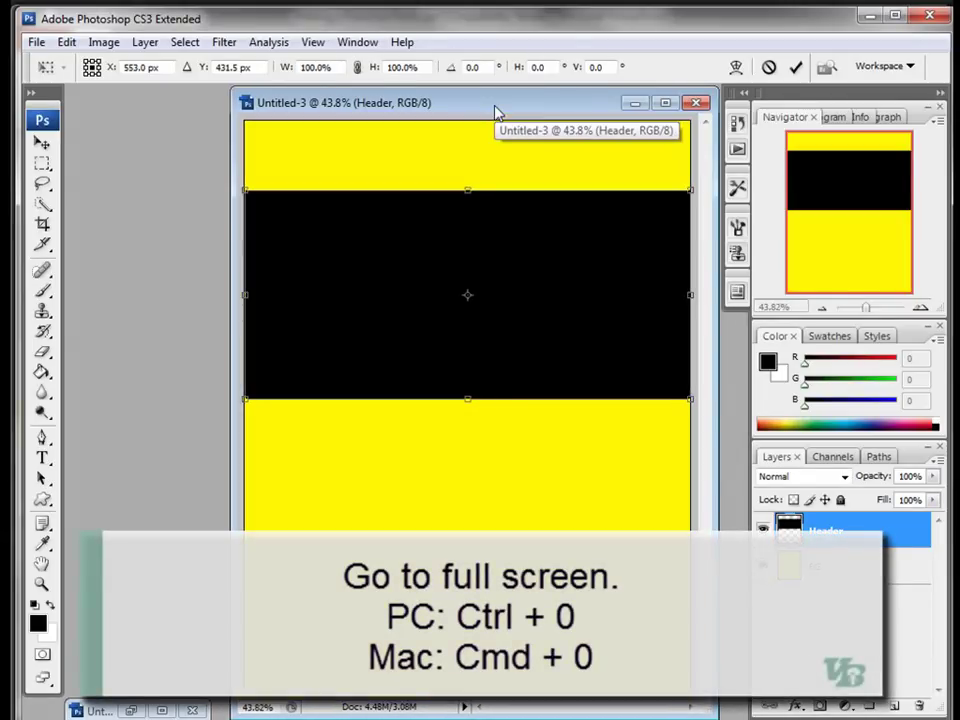
click(313, 42)
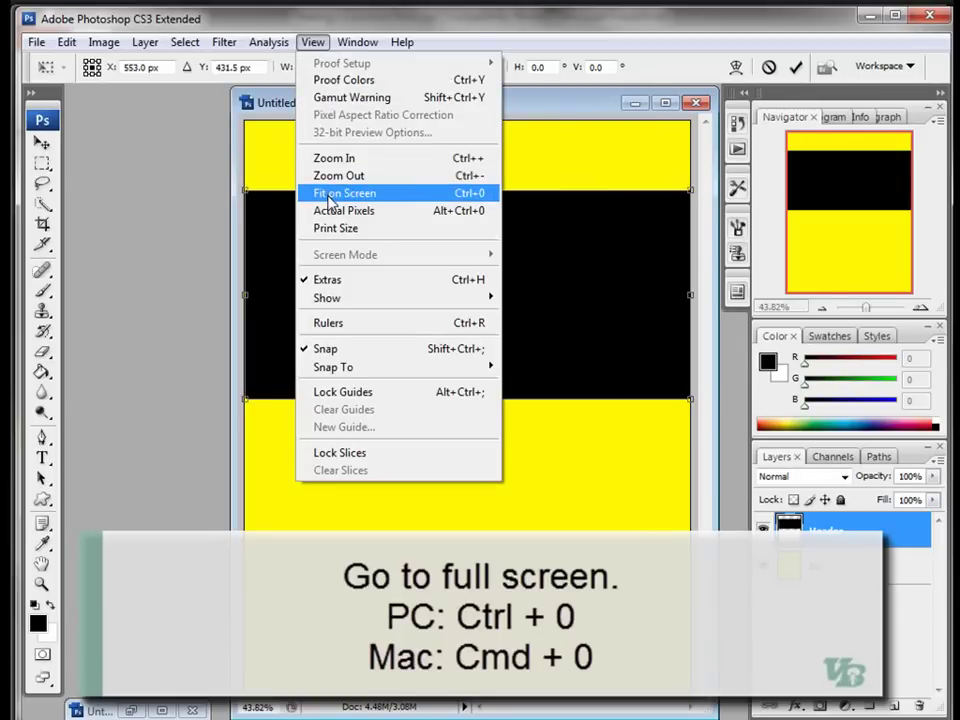
key(Escape)
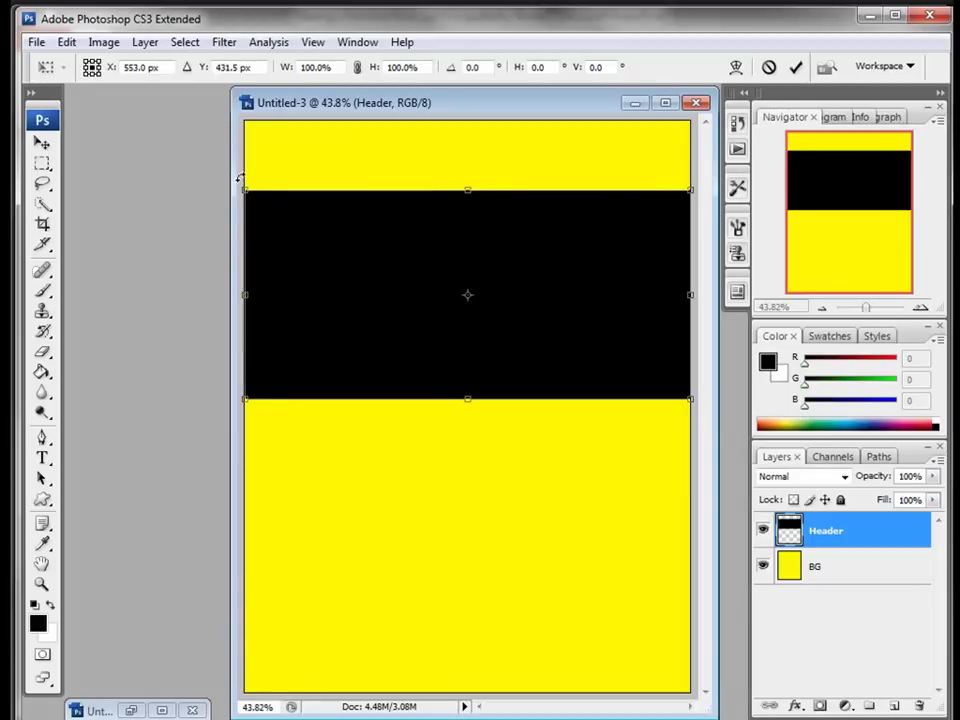
drag(238, 178, 238, 197)
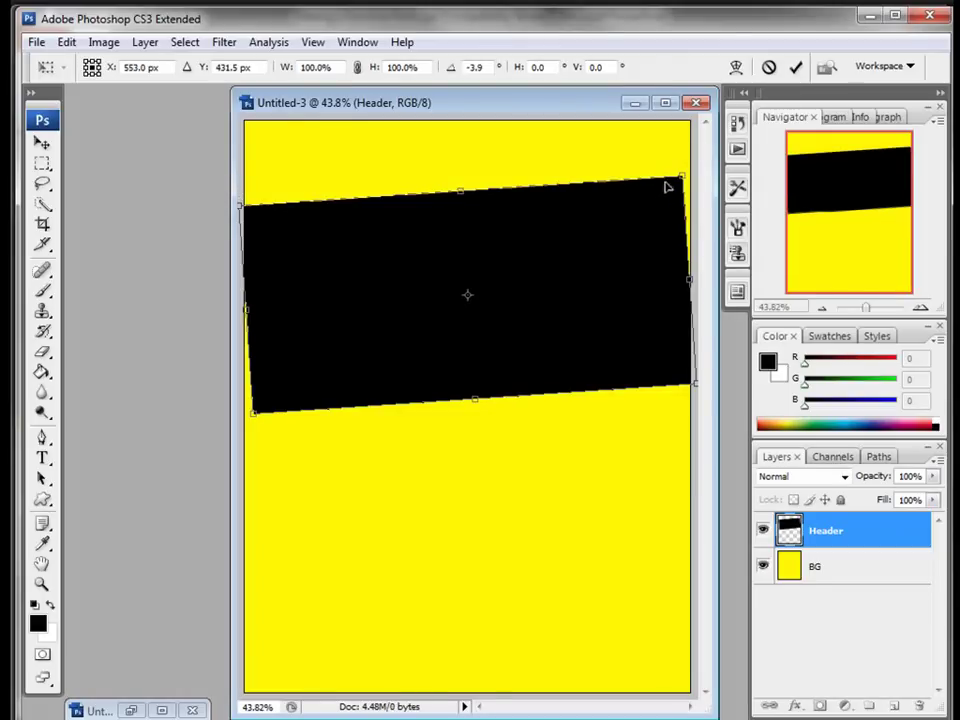
drag(679, 179, 696, 165)
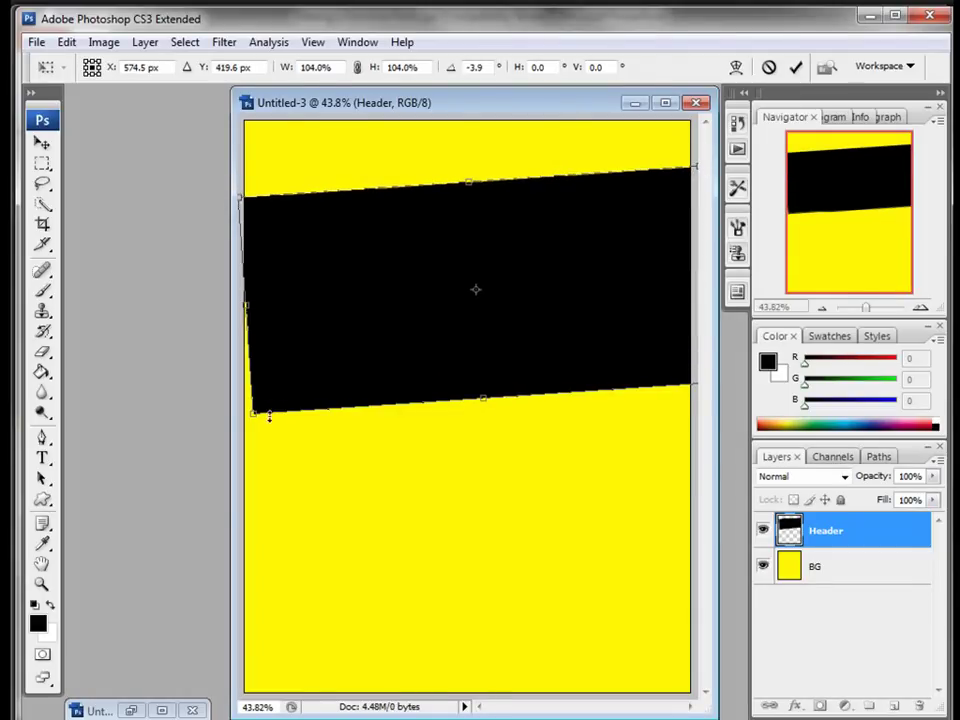
drag(256, 416, 231, 418)
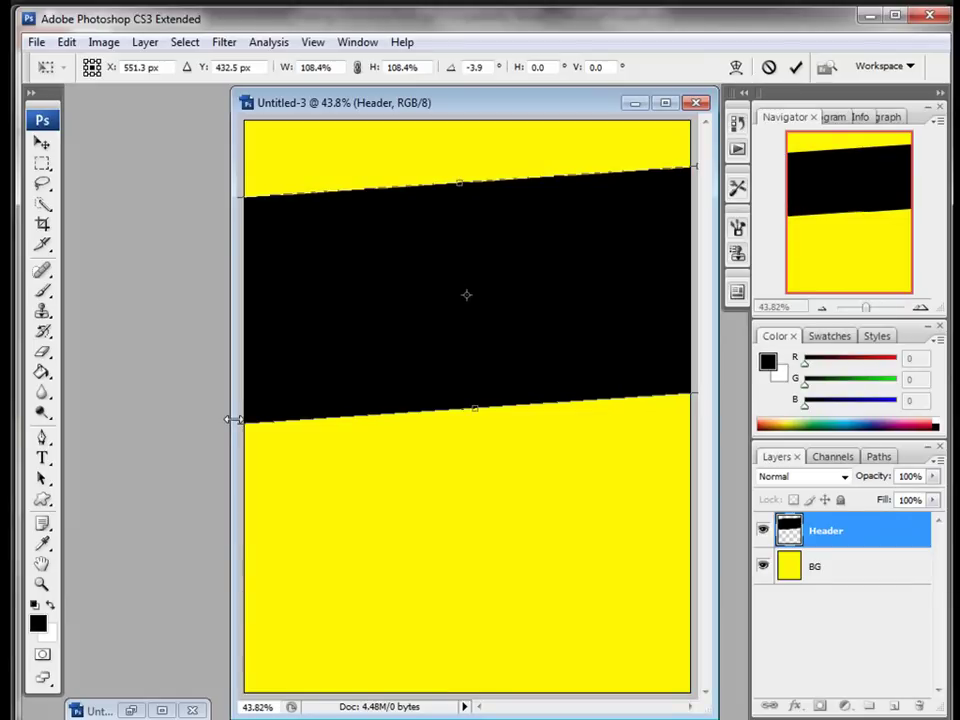
key(Return)
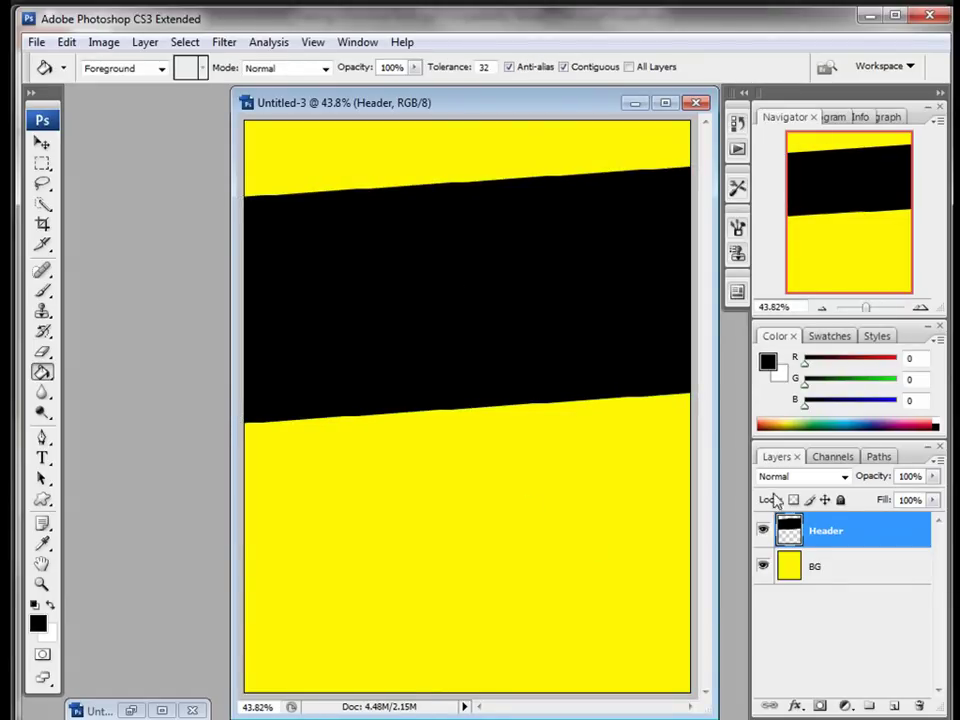
Step: On a new layer, fill a thin strip below the black band with red (R247 G3 B3)
click(896, 706)
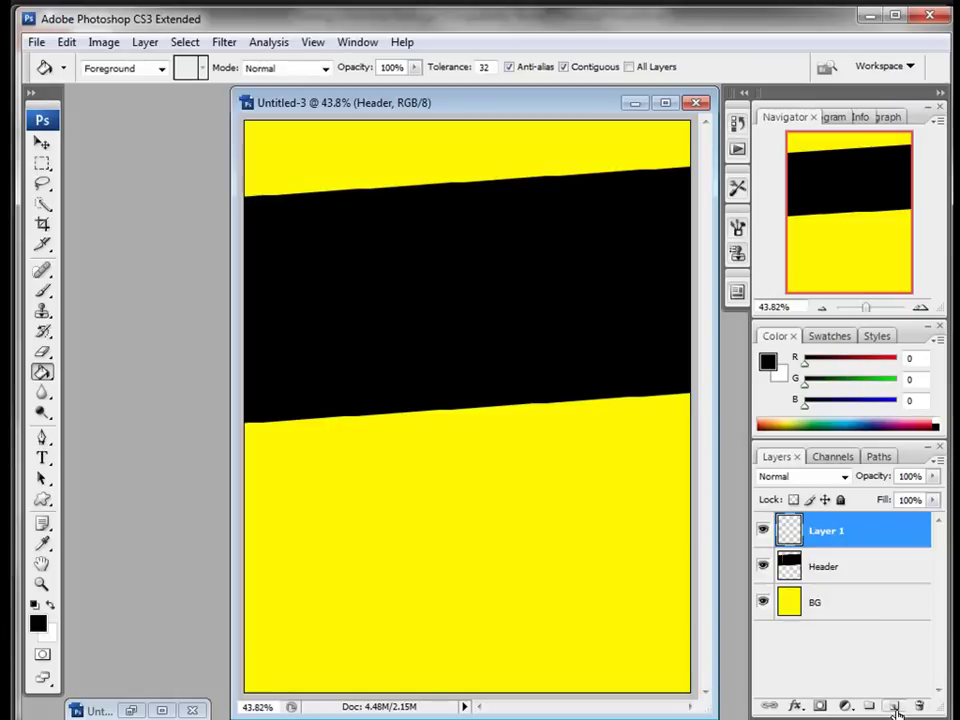
click(42, 162)
drag(553, 471, 692, 453)
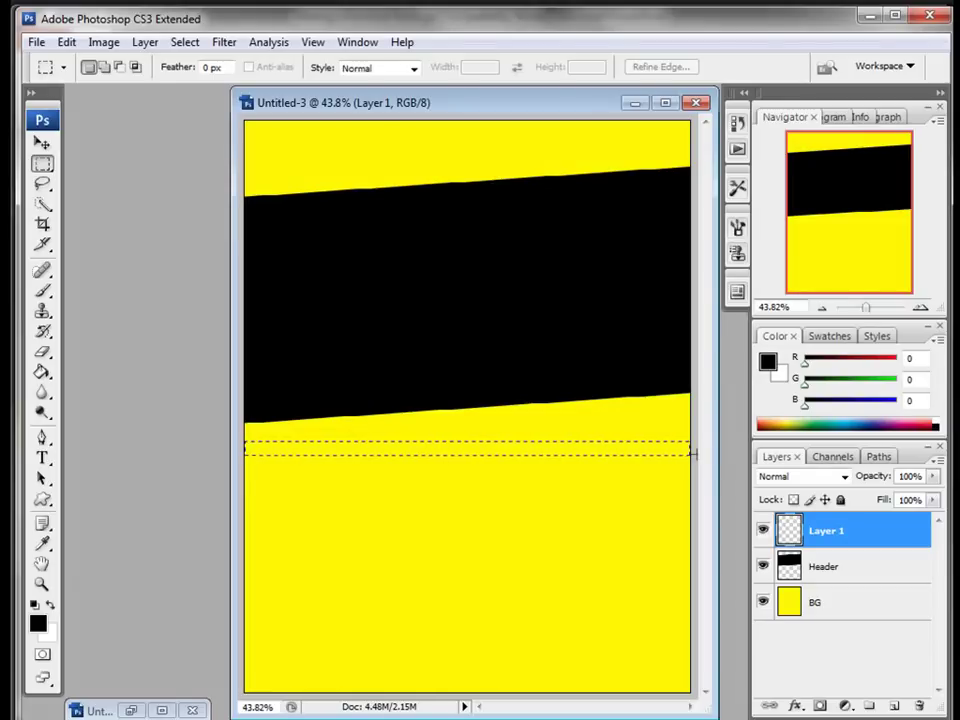
click(38, 622)
click(746, 378)
click(934, 363)
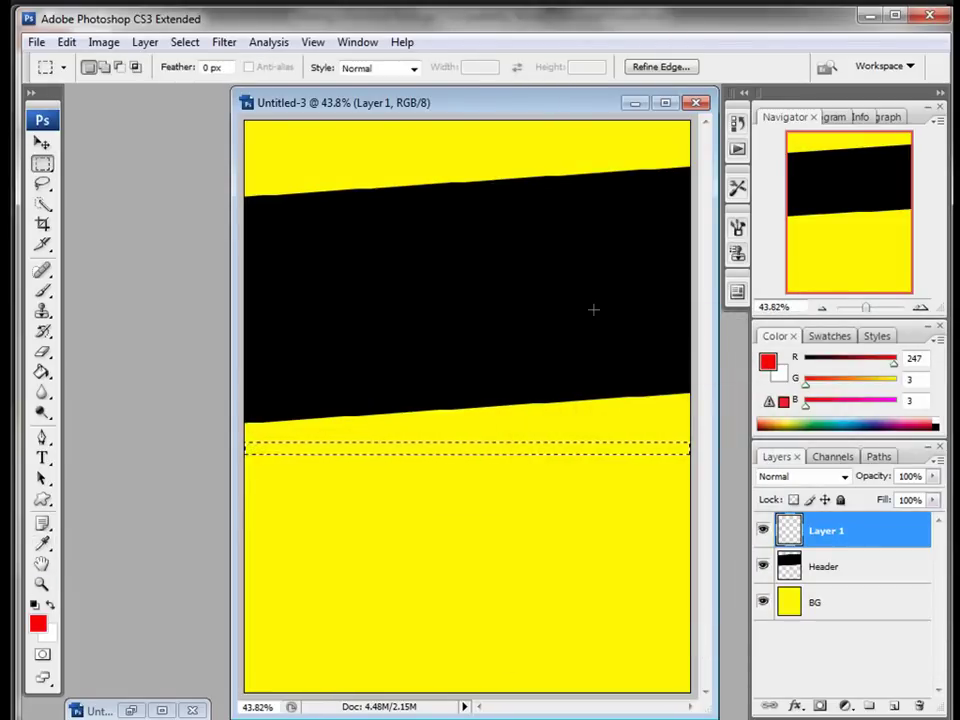
drag(546, 107, 463, 105)
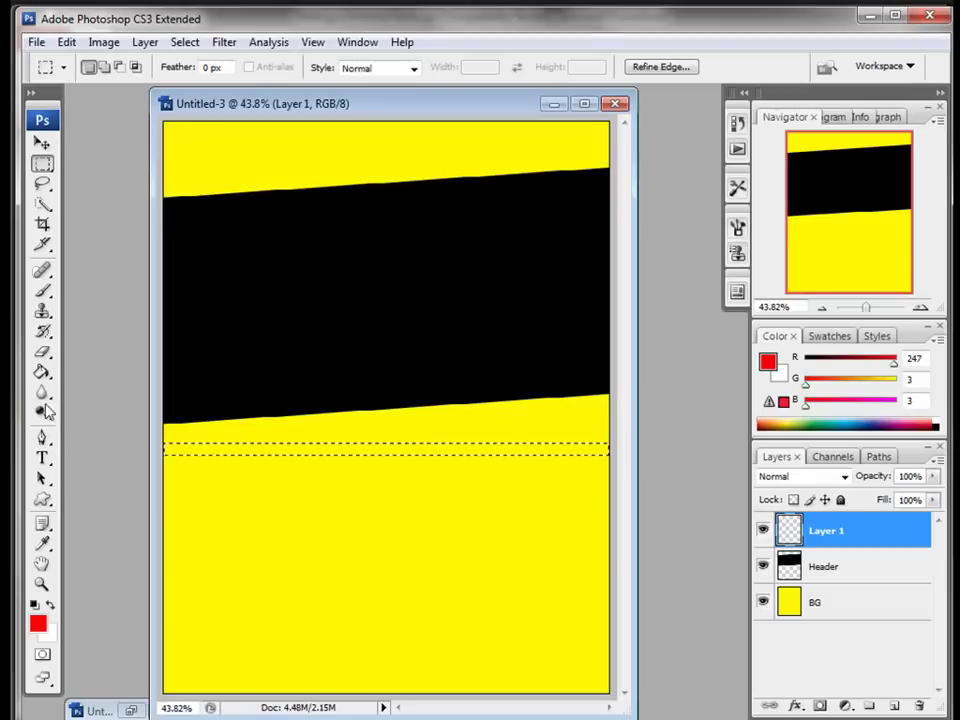
click(42, 371)
click(192, 447)
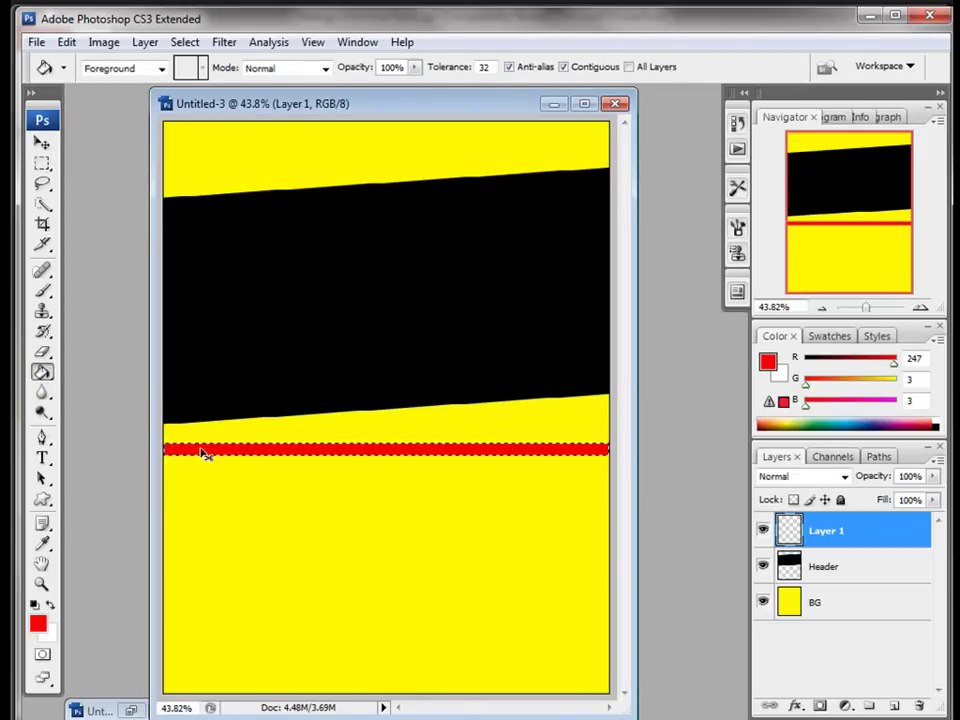
key(ctrl+d)
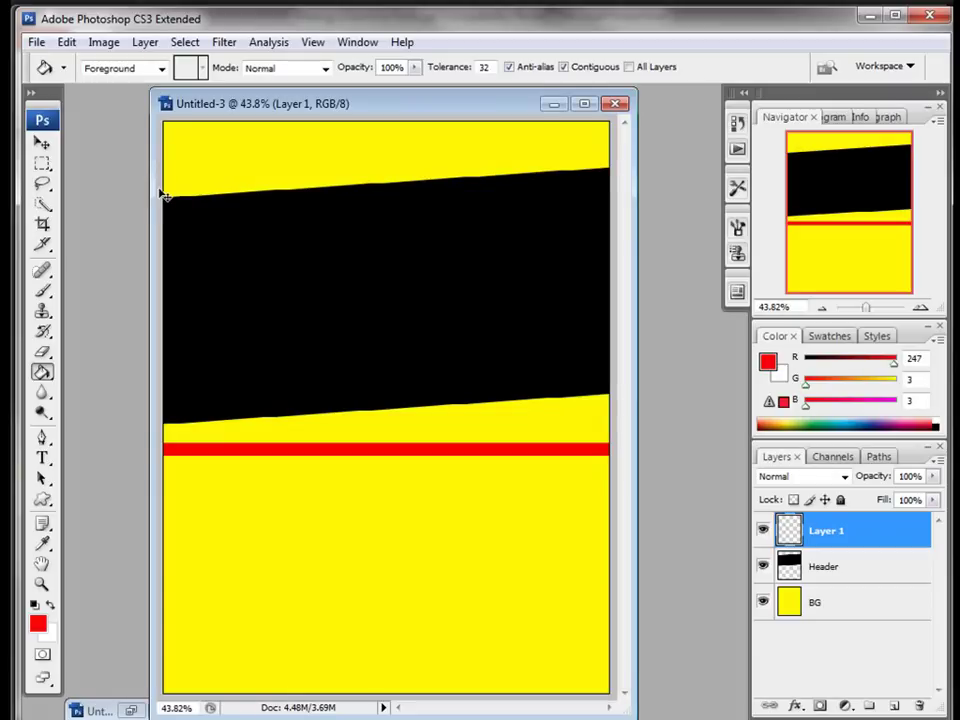
Step: Rotate the red stripe to about -4.2°, move it to the band's lower edge, and widen it slightly
key(ctrl+t)
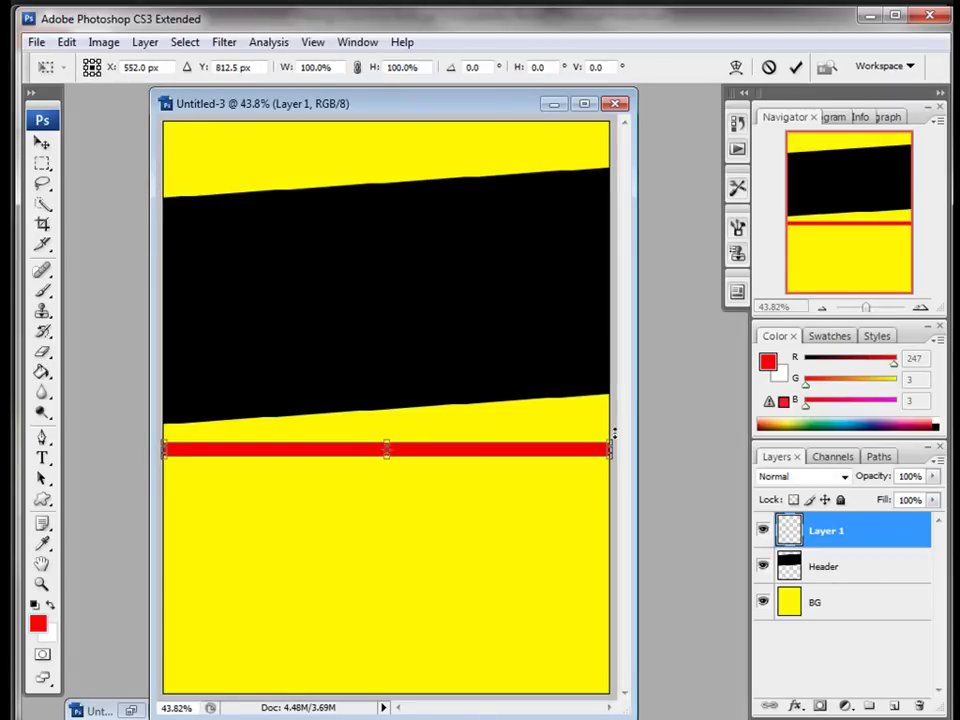
drag(610, 428, 614, 410)
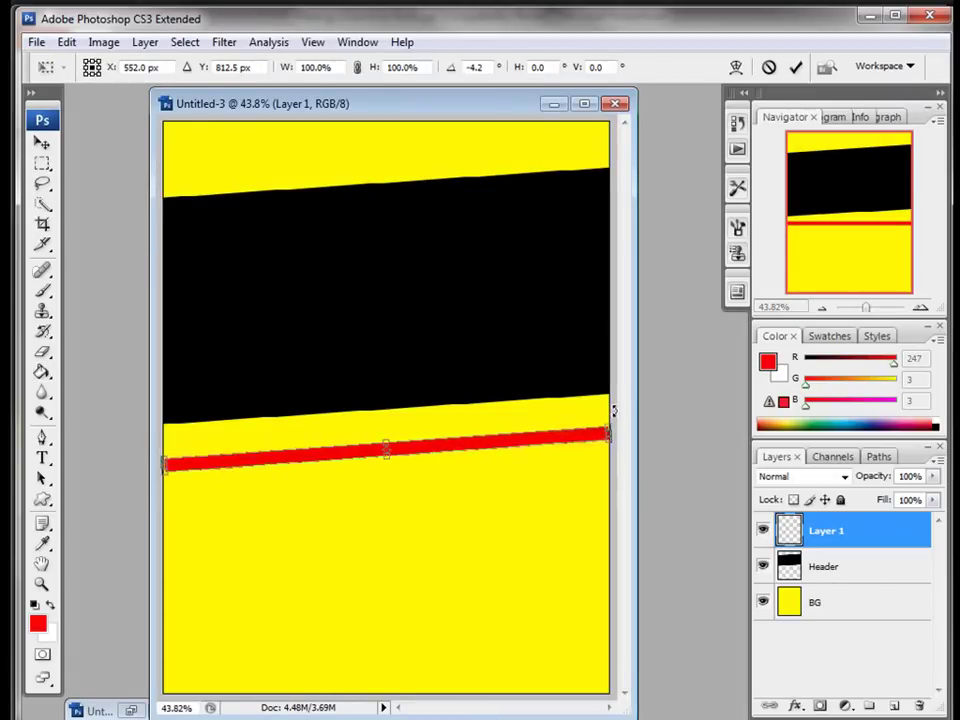
drag(471, 444, 468, 412)
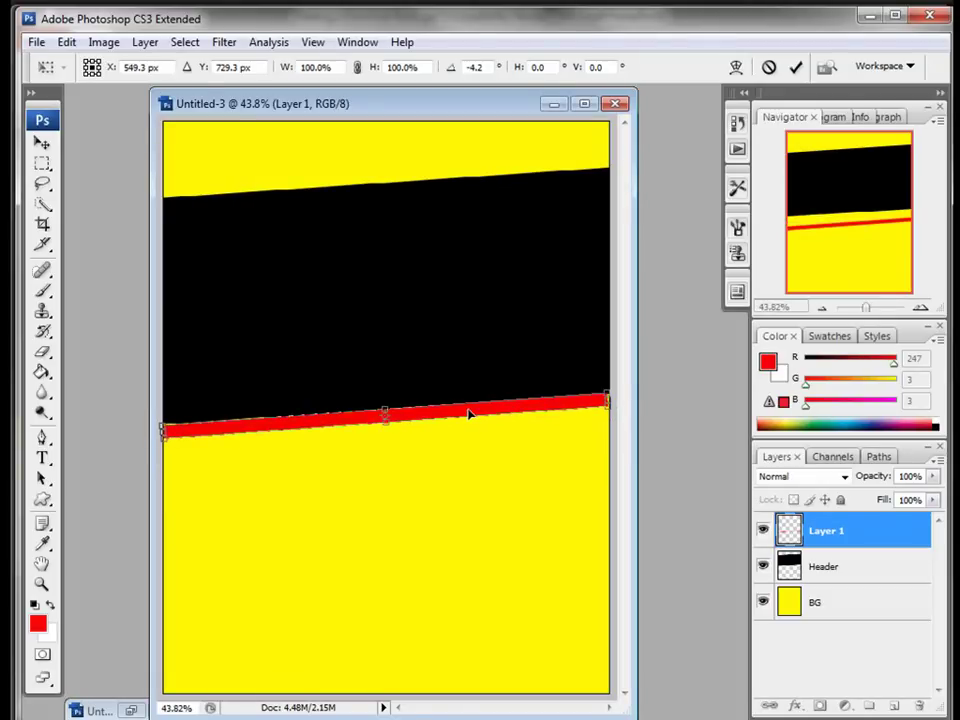
key(Up)
key(Up)
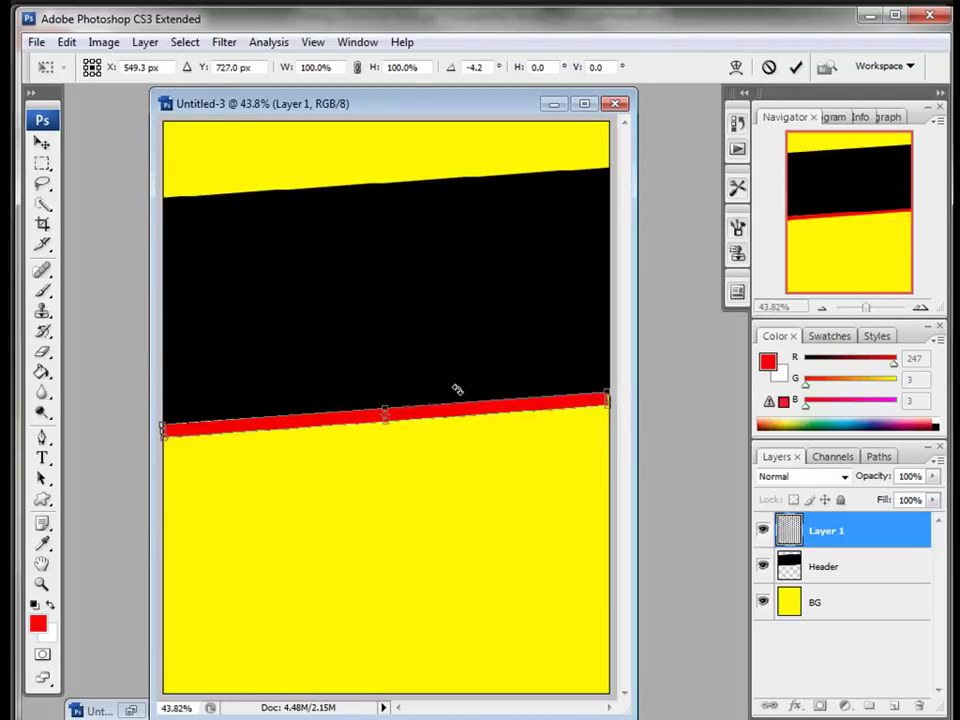
drag(605, 399, 614, 398)
drag(162, 429, 164, 428)
key(Return)
key(g)
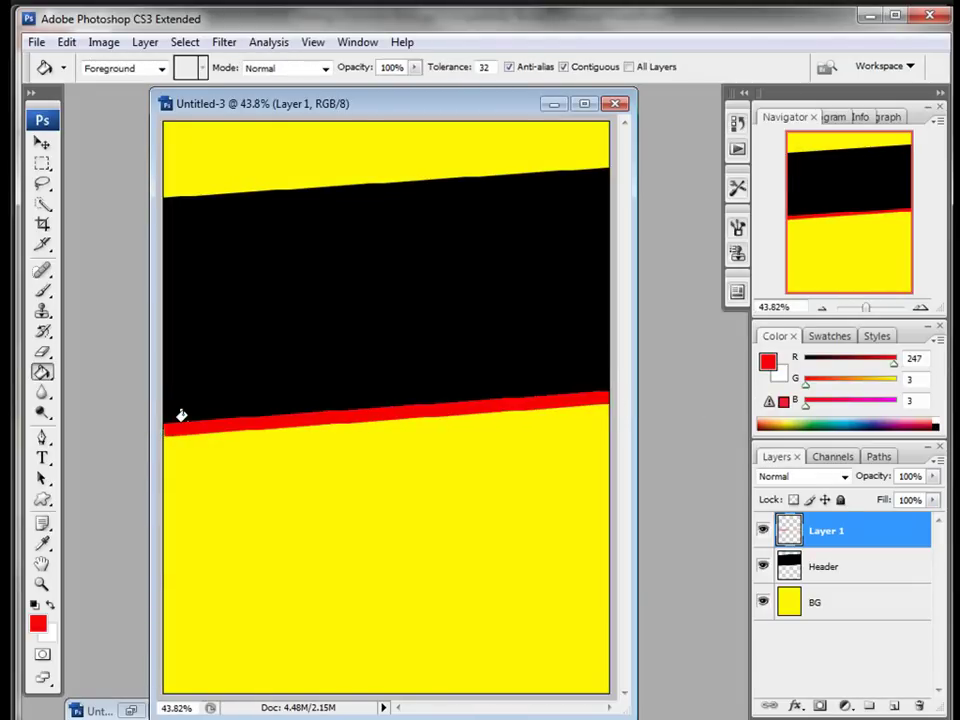
double_click(820, 533)
Step: Rename the stripe's layer 'Red line', then add a new empty layer named 'Bubble' above it
text(Red line)
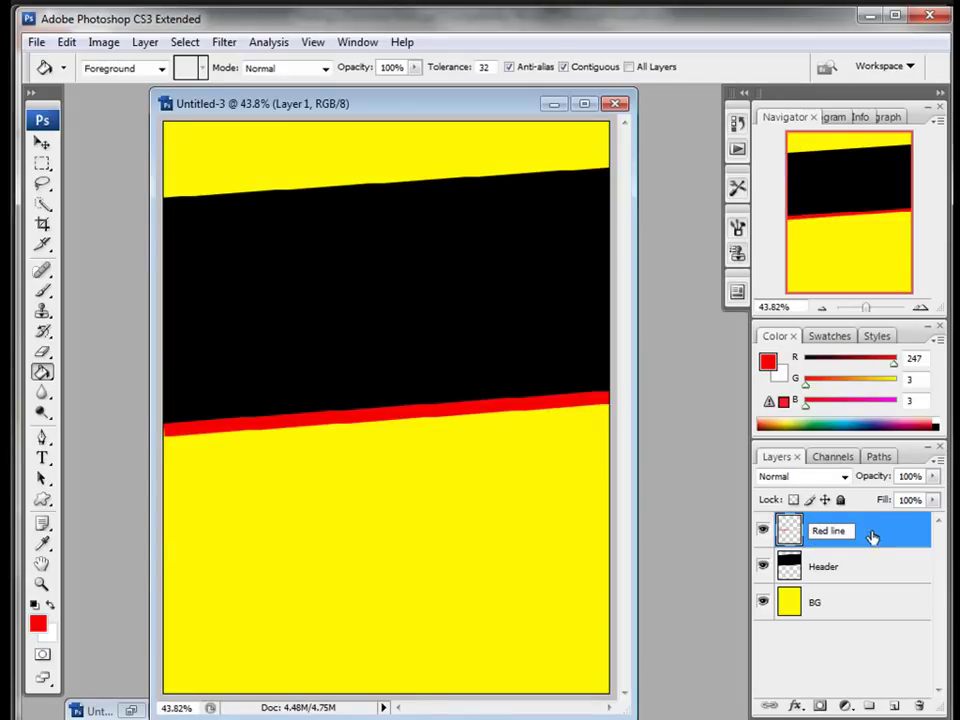
key(Return)
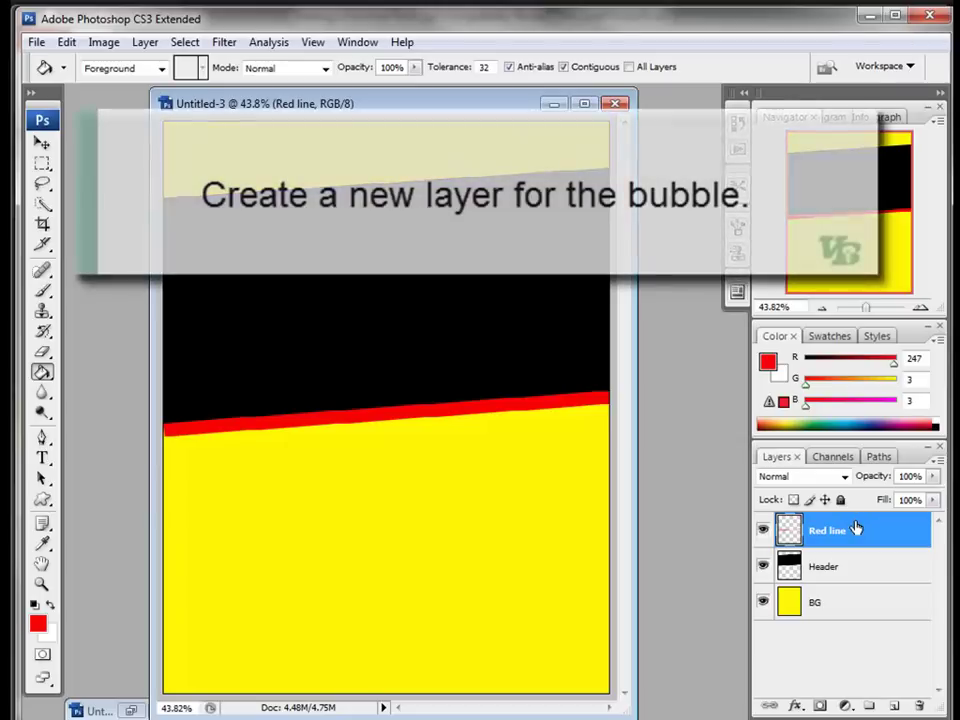
click(892, 706)
double_click(825, 538)
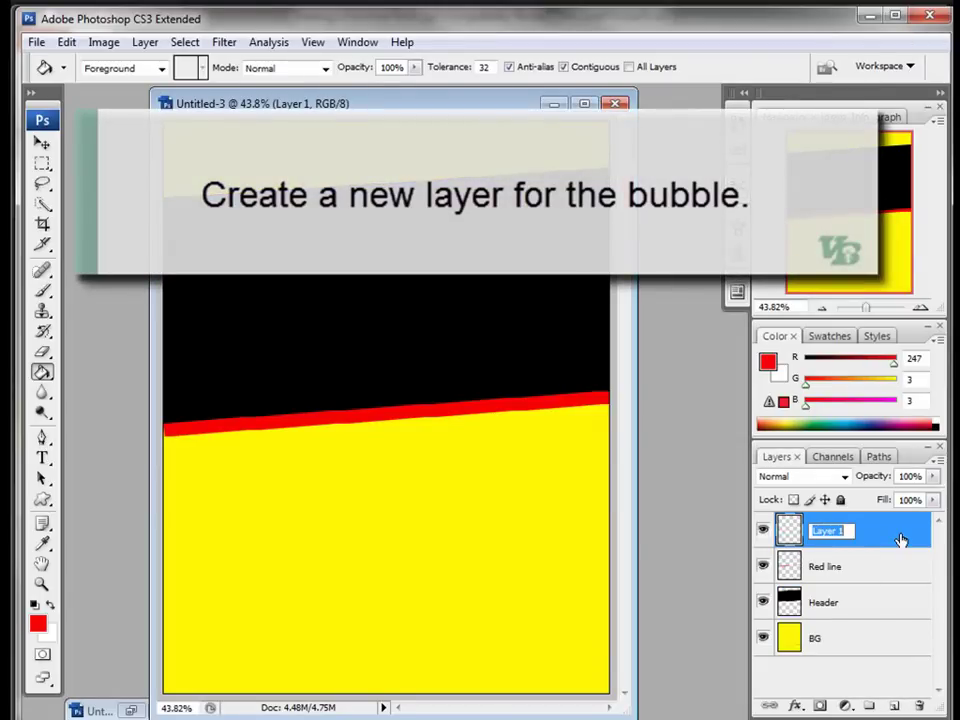
text(Bubble)
key(Return)
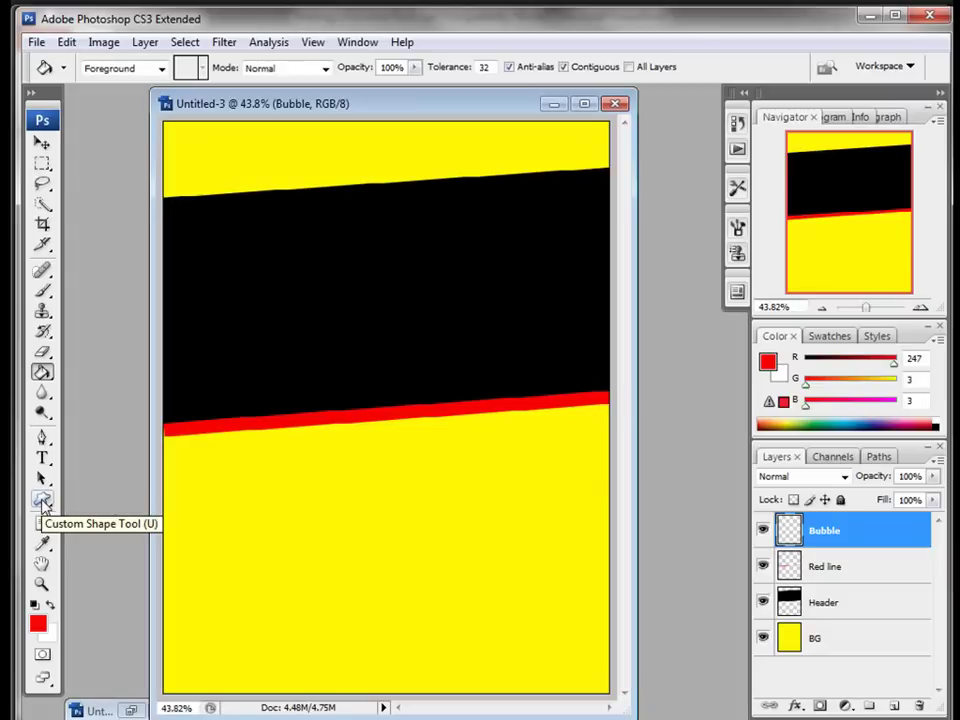
Step: Select the Custom Shape Tool and reset the shape picker to the default shapes
click(42, 500)
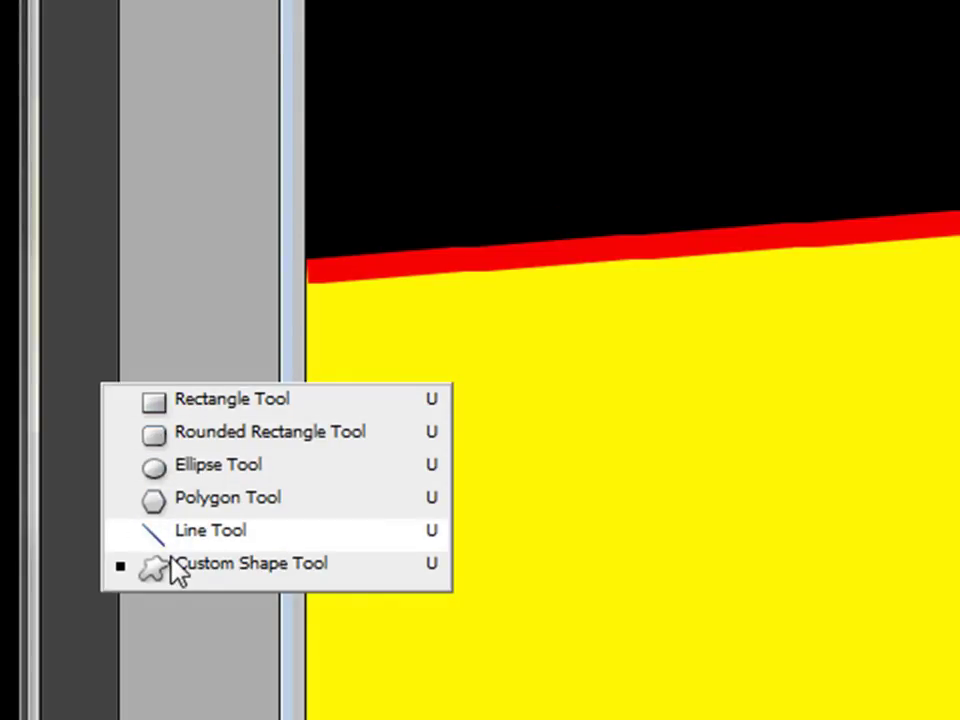
click(178, 572)
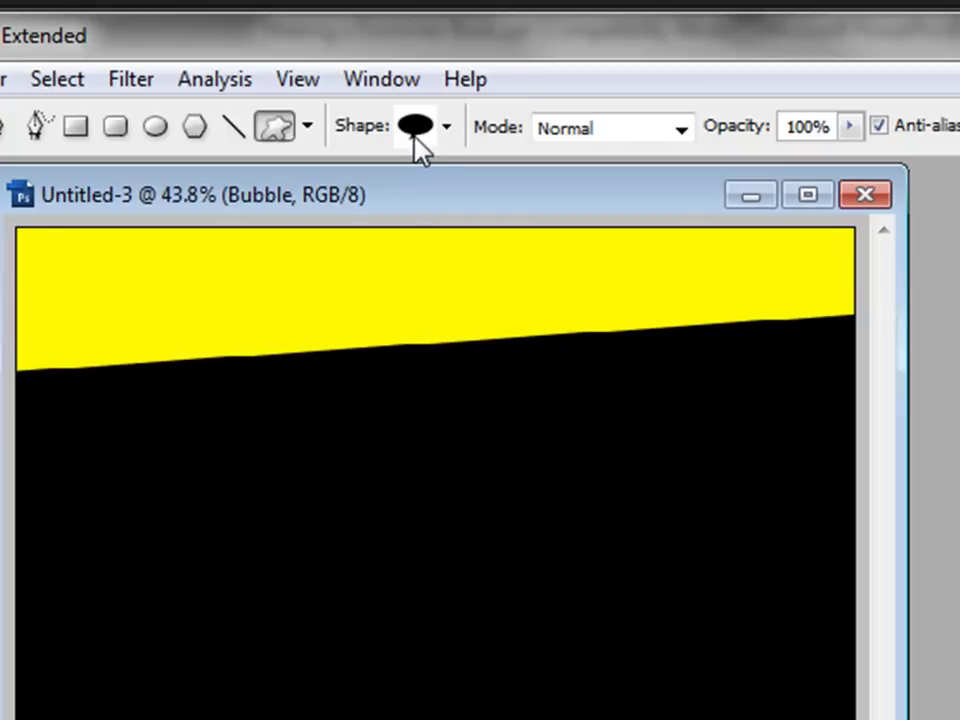
click(446, 128)
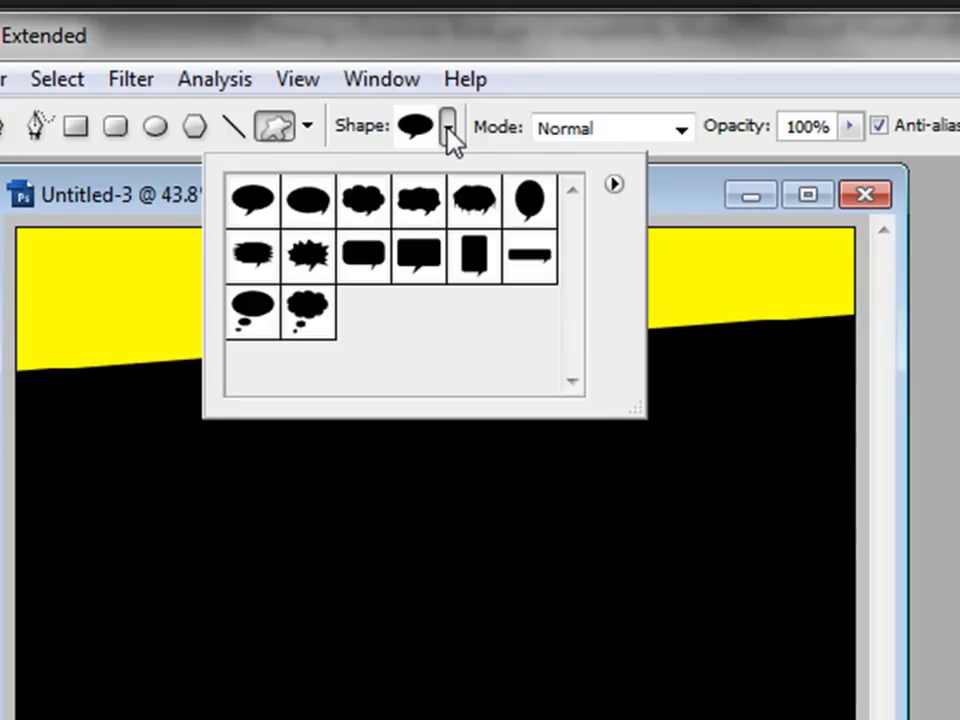
click(614, 185)
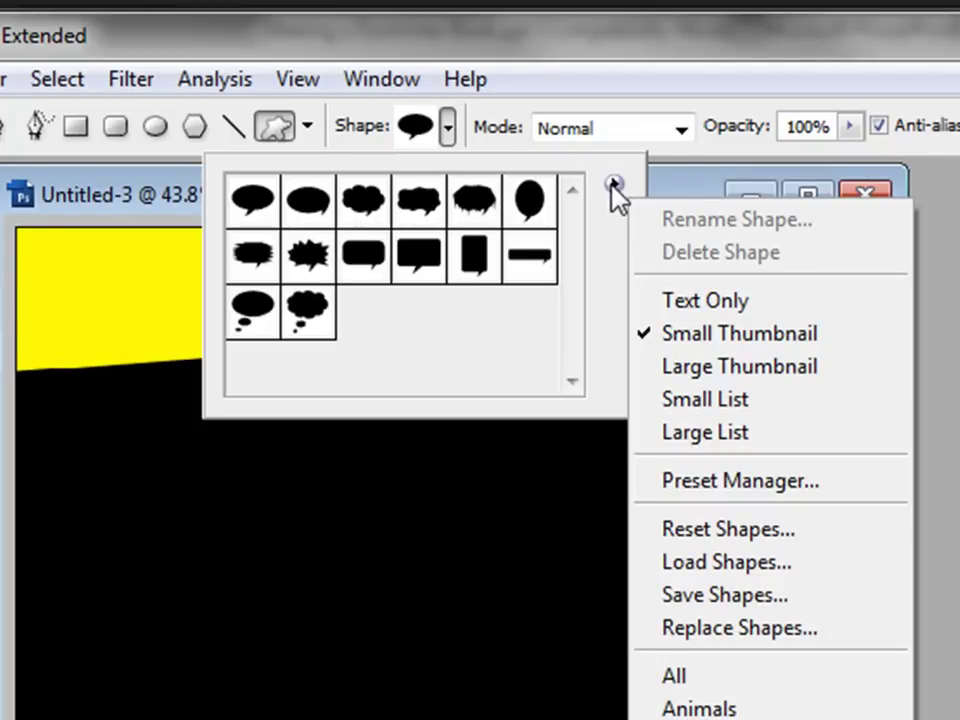
click(668, 537)
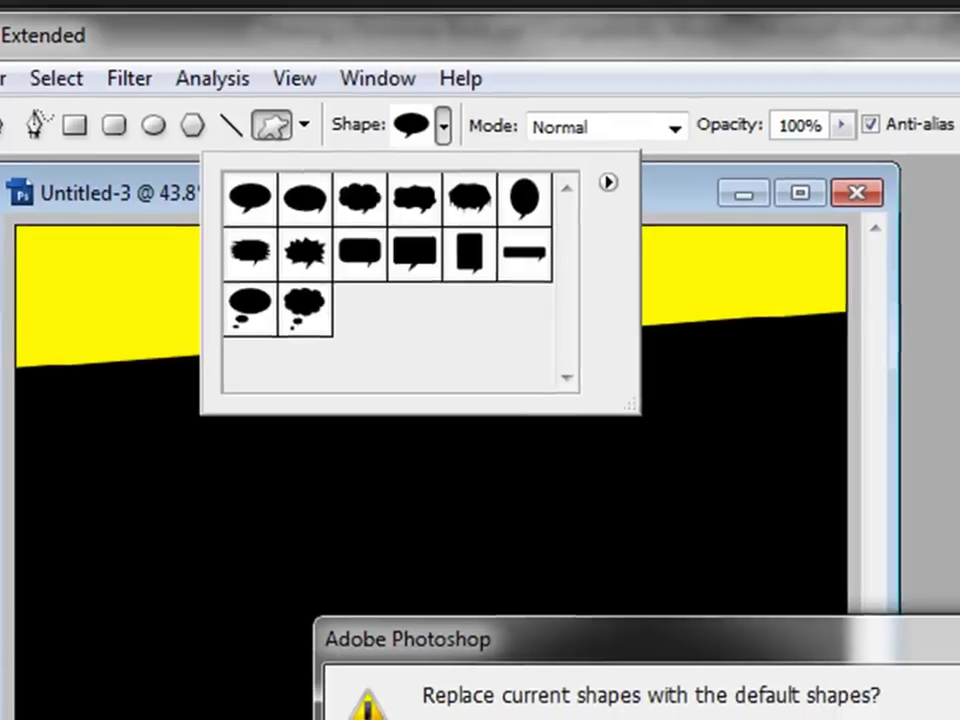
key(Return)
drag(480, 183, 498, 173)
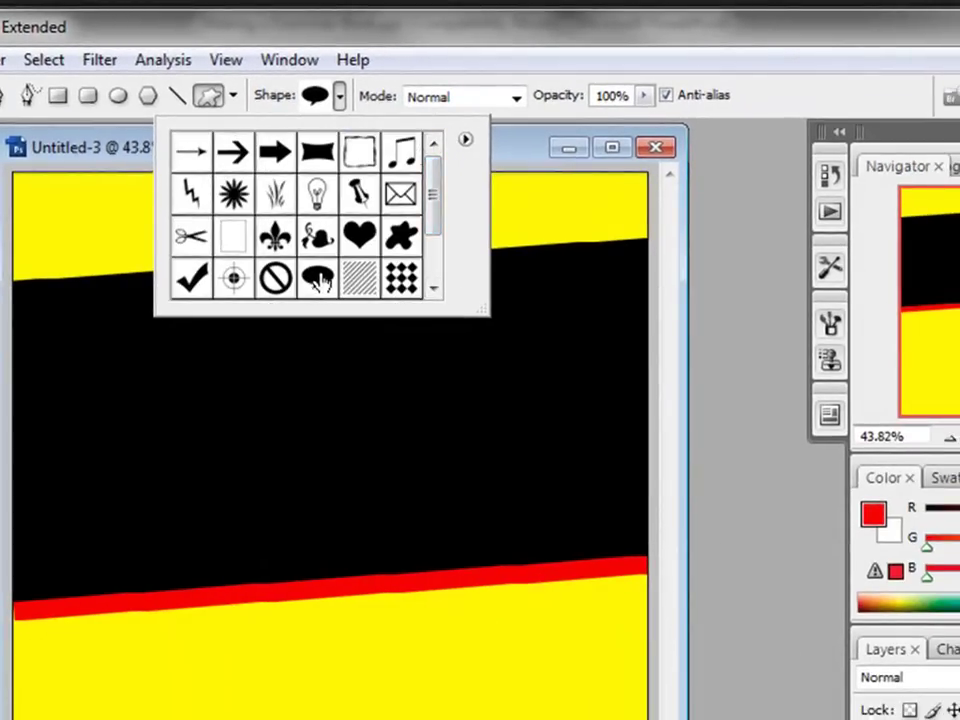
Step: Choose the speech-bubble shape and set the tool to Fill Pixels mode
click(465, 140)
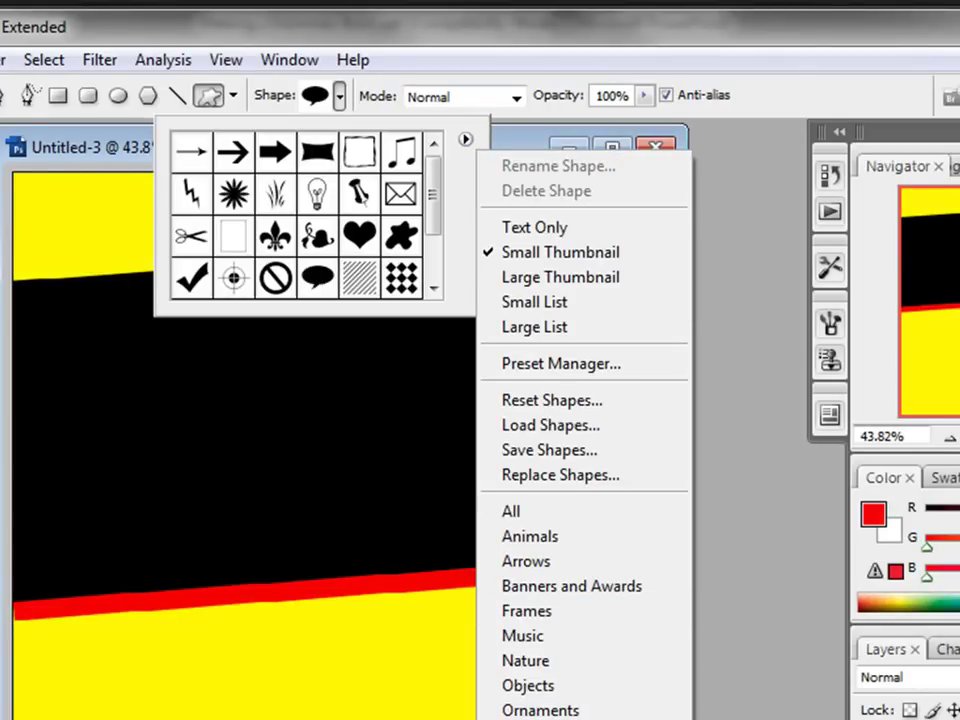
click(316, 281)
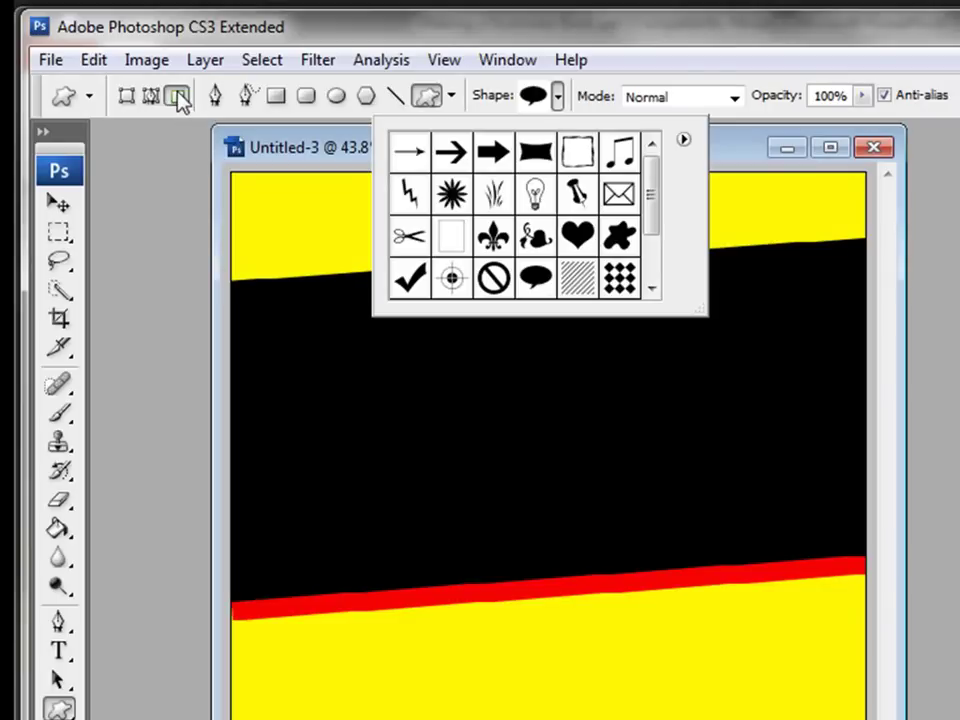
click(340, 165)
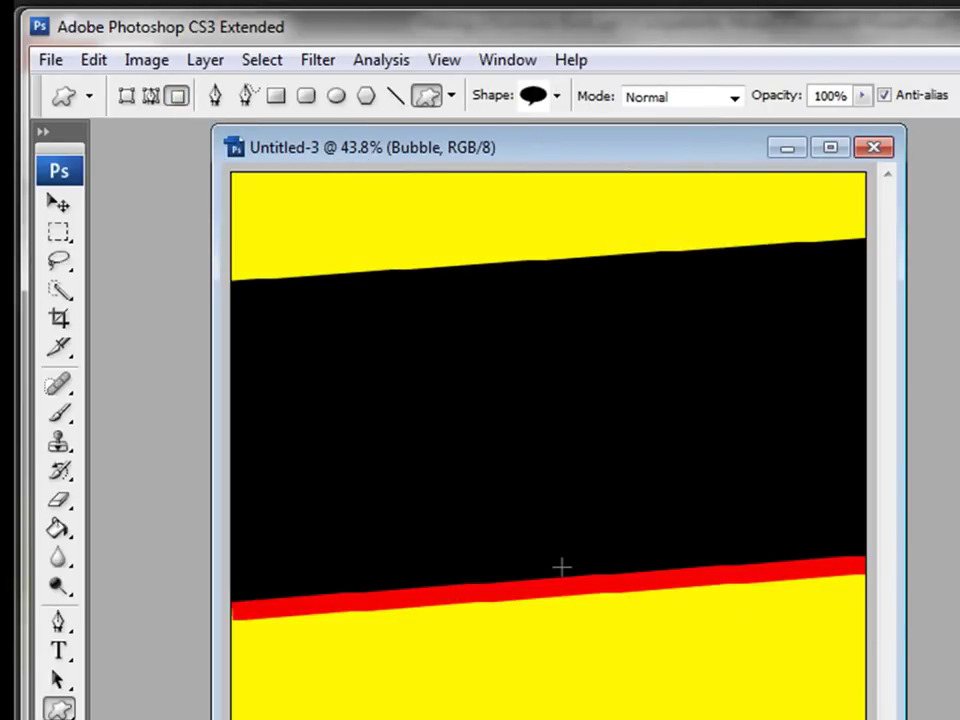
Step: Draw a red speech bubble just below the red stripe
drag(564, 568, 872, 714)
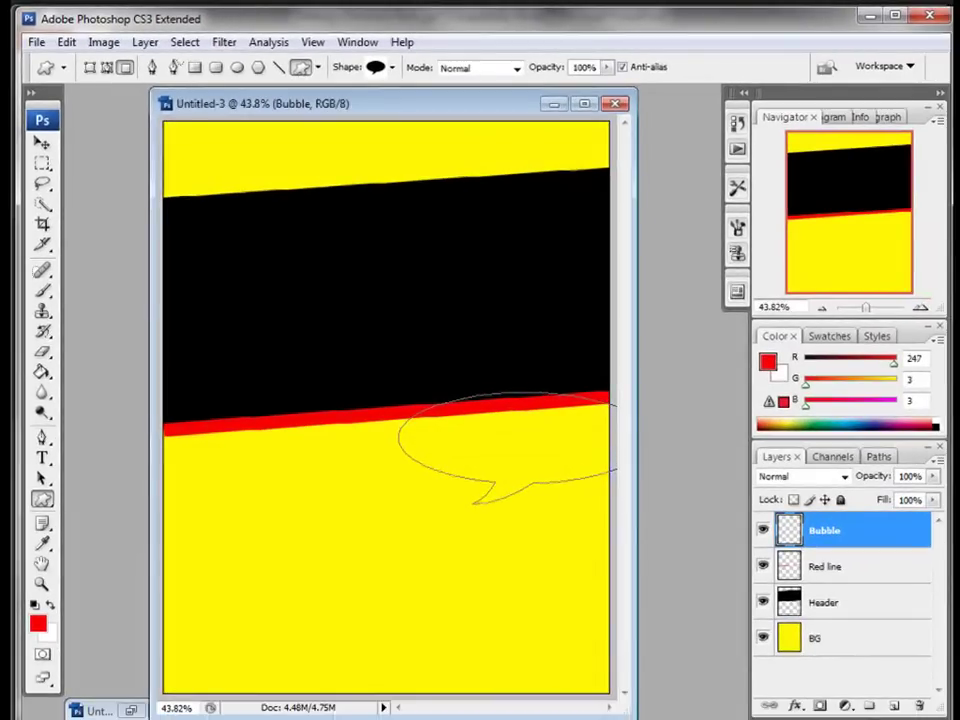
drag(617, 504, 617, 504)
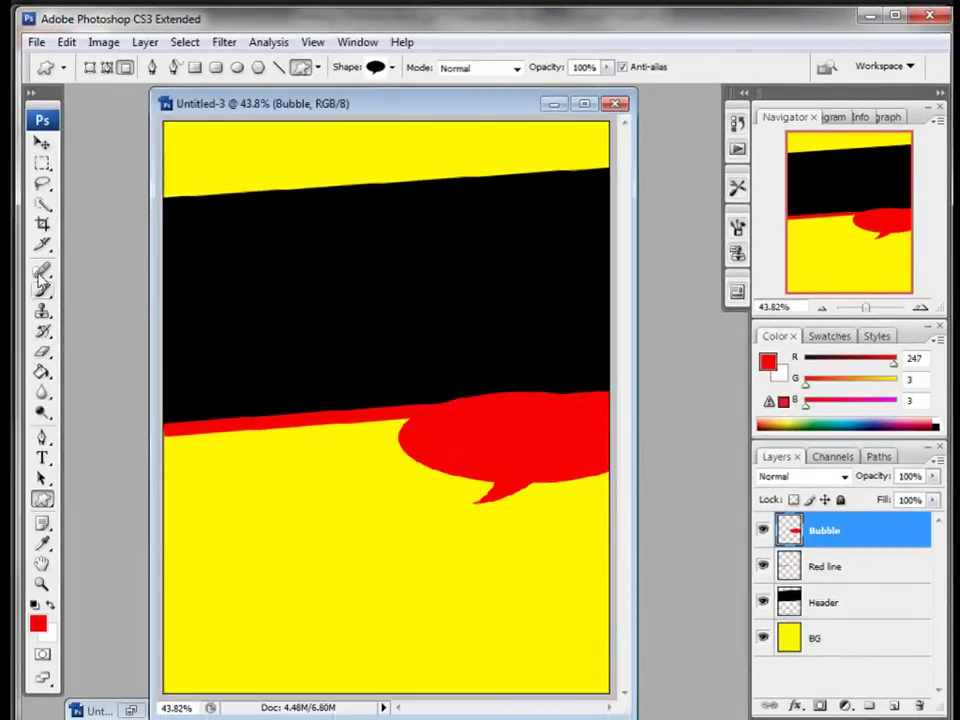
click(42, 143)
Step: Move the Bubble layer below Header, nudge the bubble right, and make white the foreground colour
drag(814, 538, 812, 606)
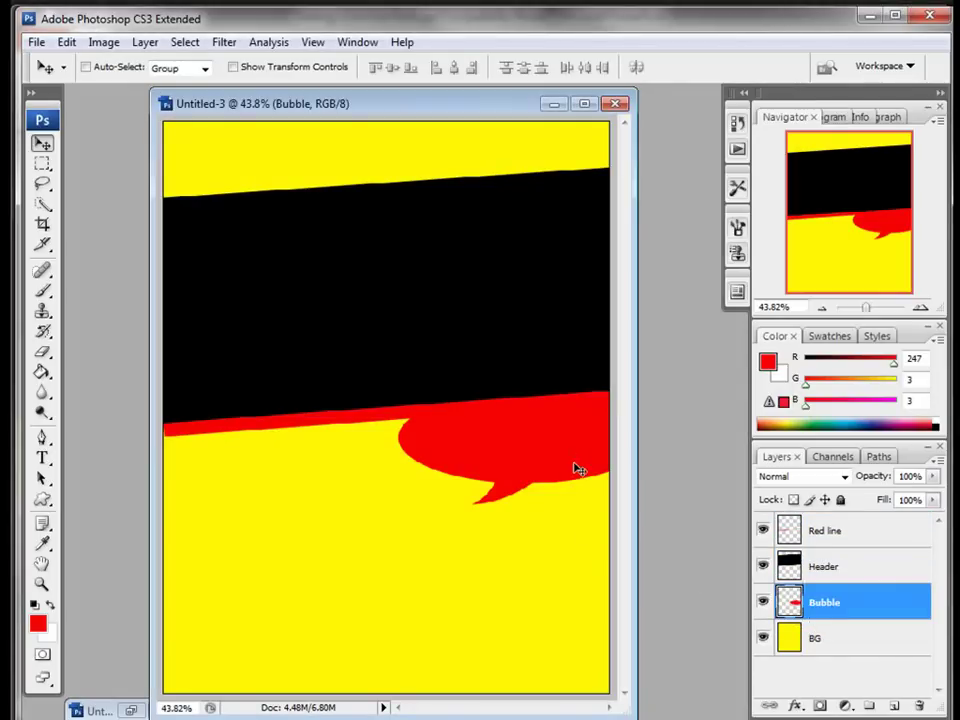
drag(576, 448, 545, 437)
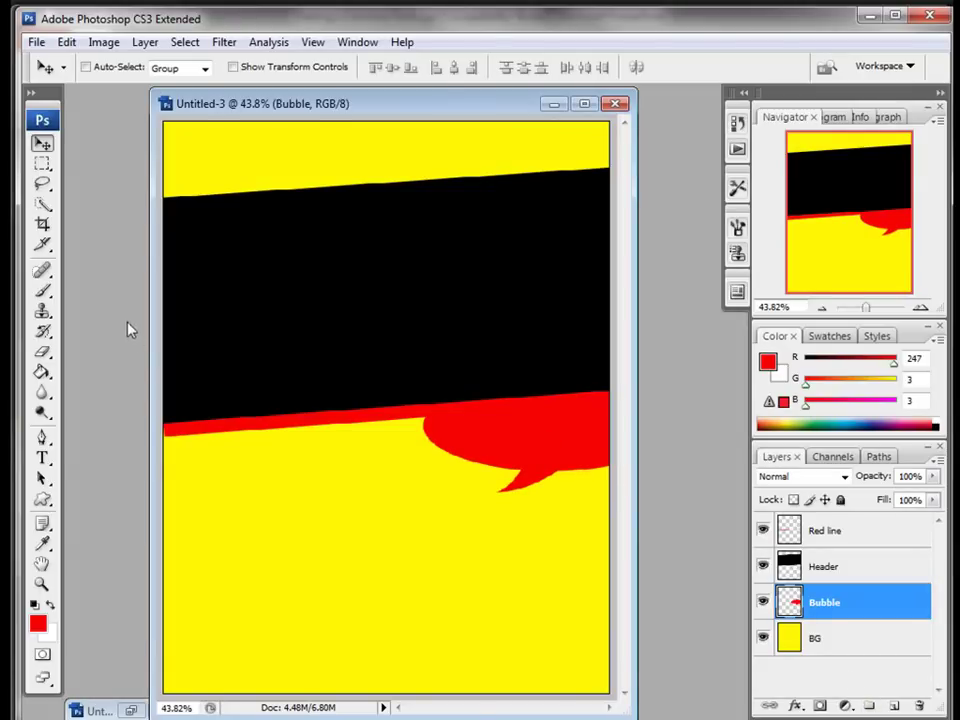
click(50, 605)
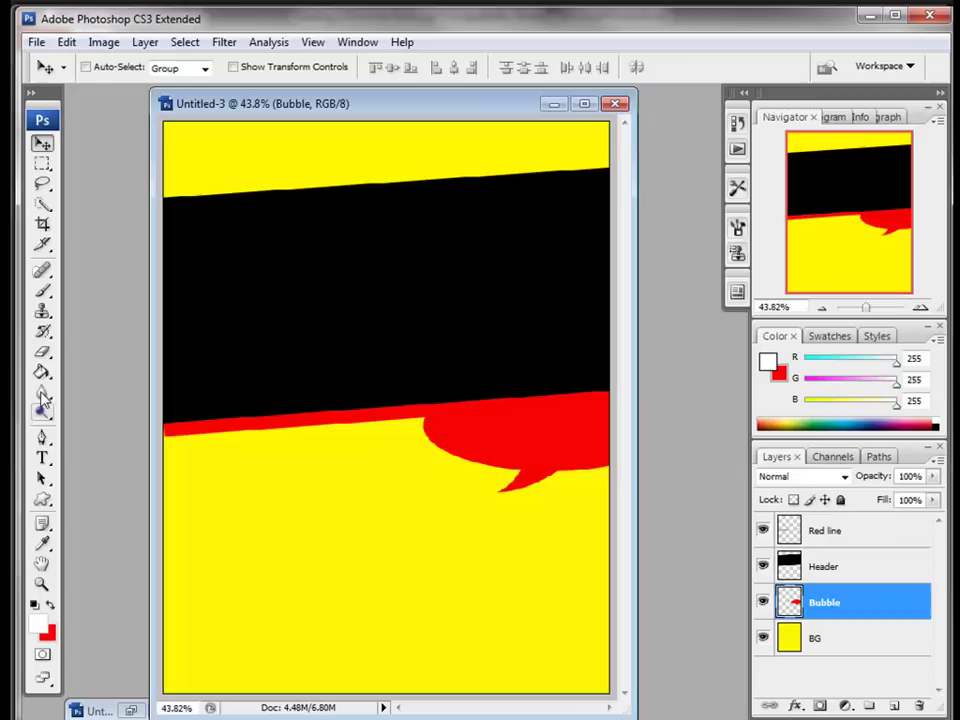
Step: Add white 54 pt Myriad Pro Bold Italic text '101 ways to' / 'Serve Broccoli' on the black band
click(41, 457)
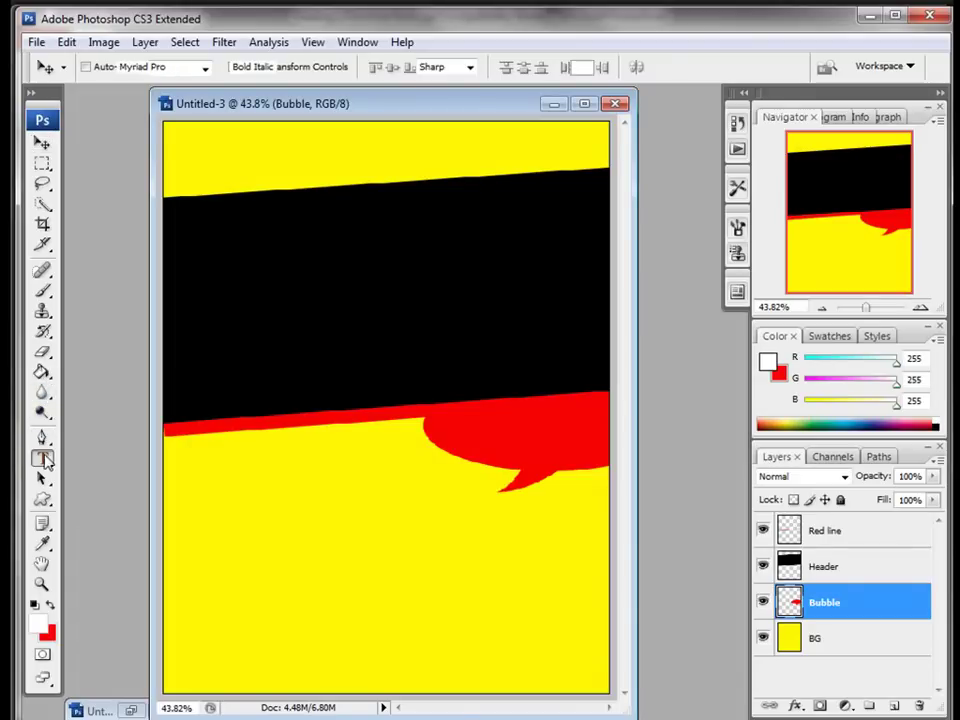
click(328, 331)
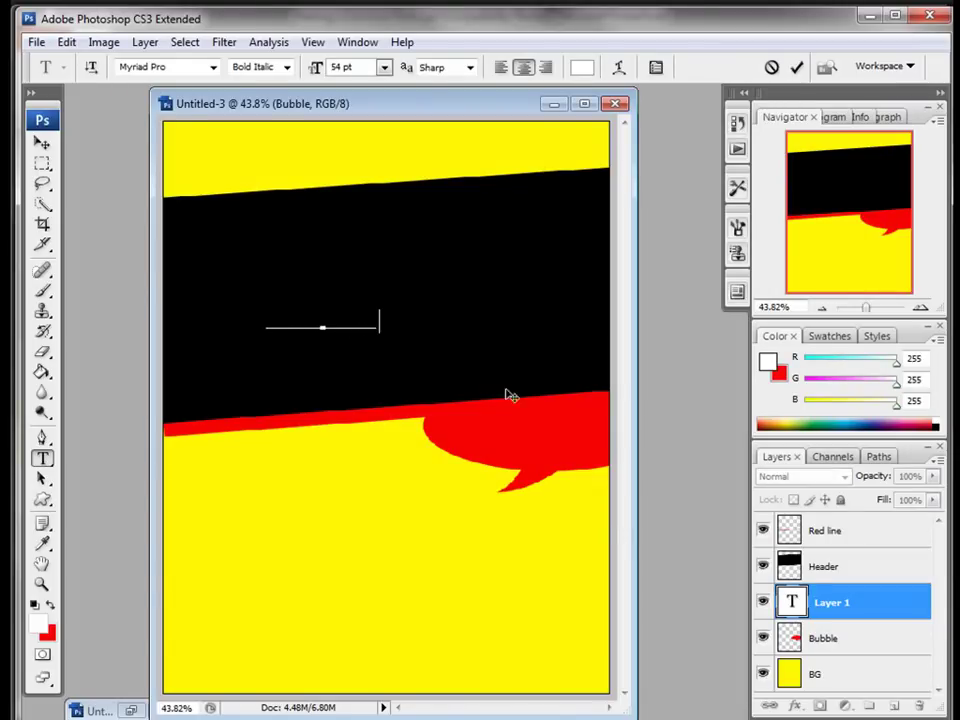
drag(803, 607, 800, 556)
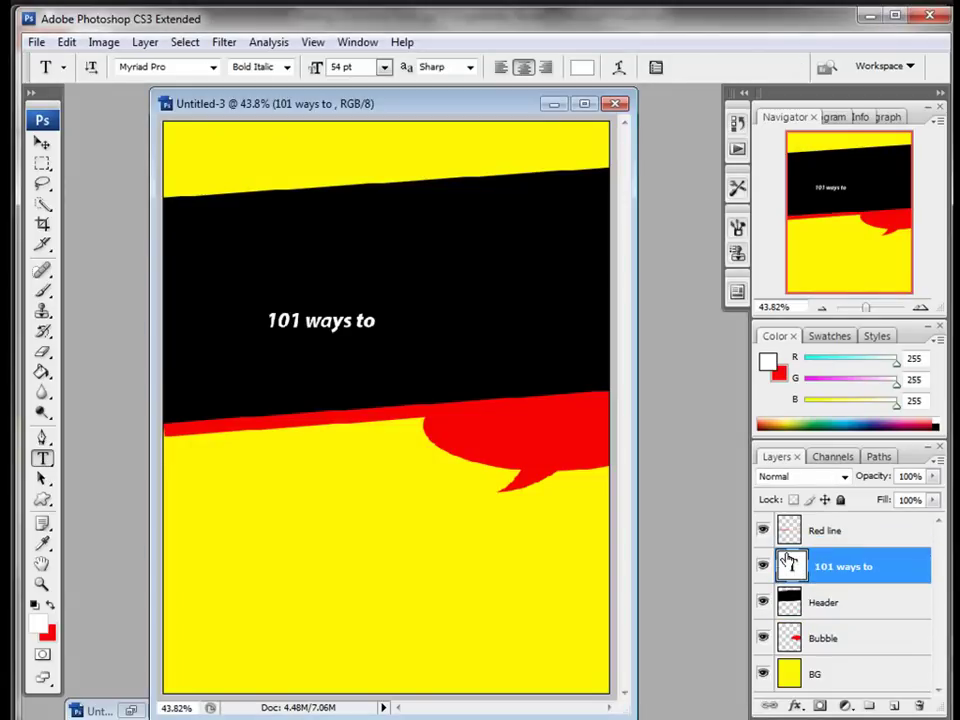
click(377, 320)
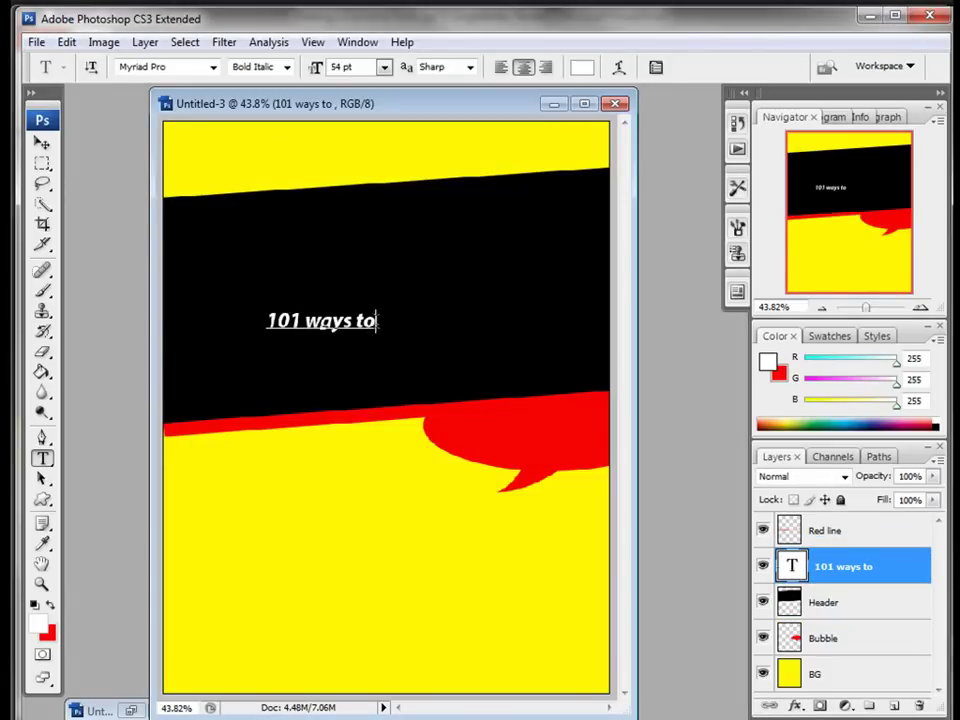
text(Ser)
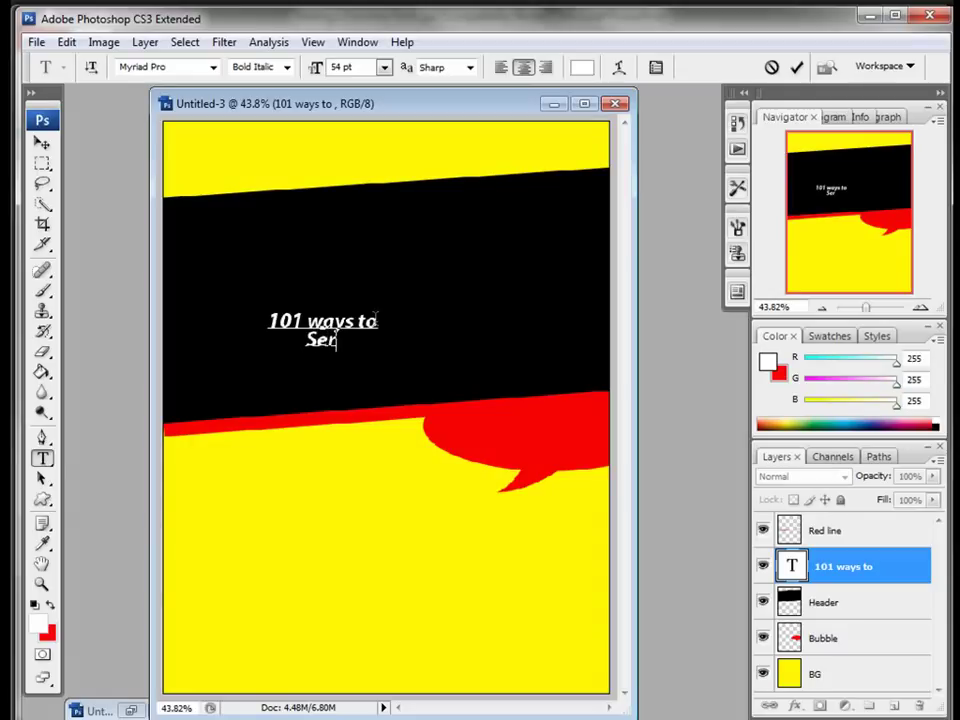
text(ve Broccoli)
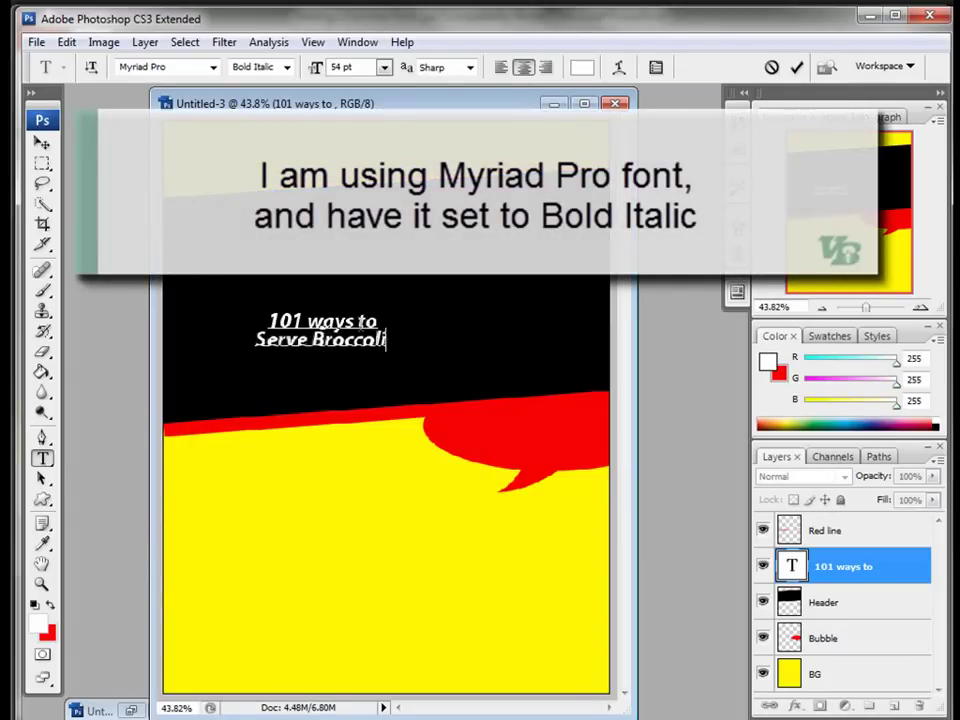
drag(393, 342, 199, 323)
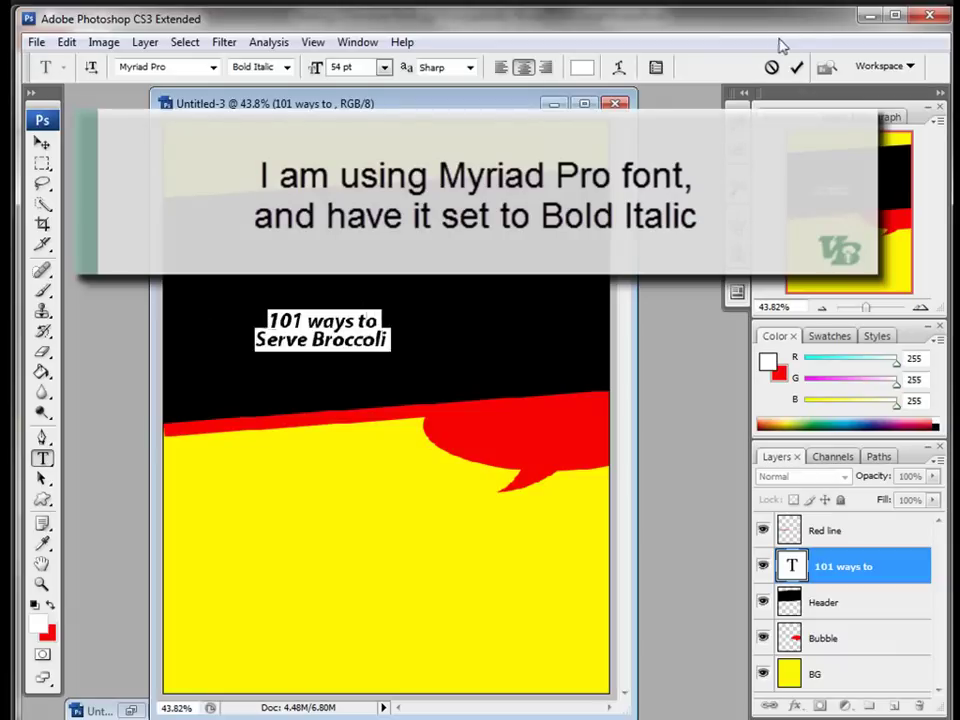
click(655, 67)
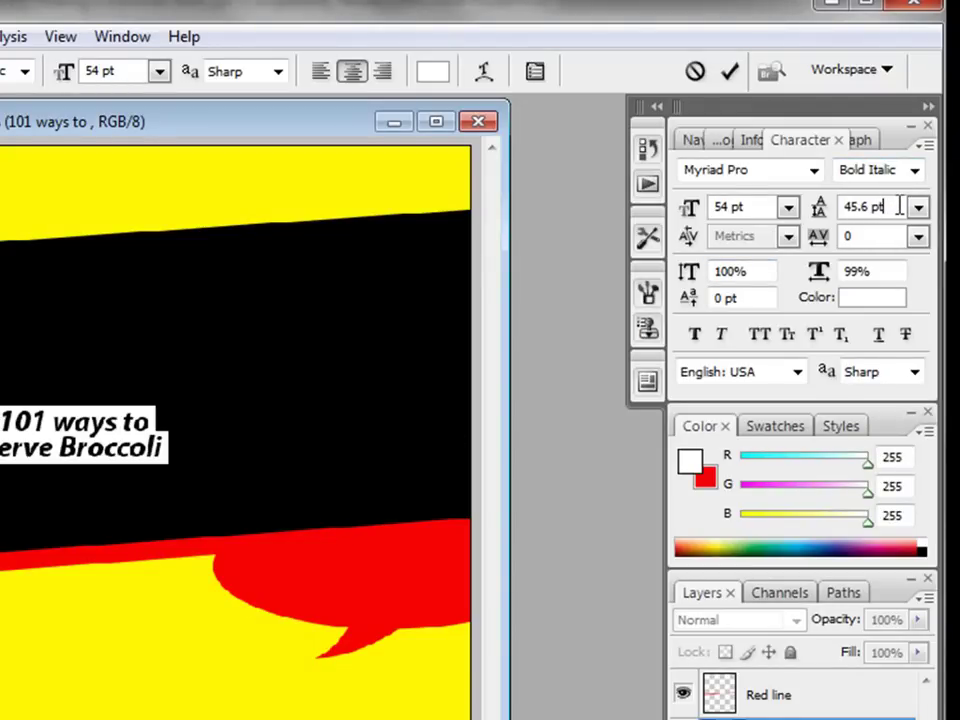
Step: Set the text's leading to 49 pt and commit the text
click(917, 206)
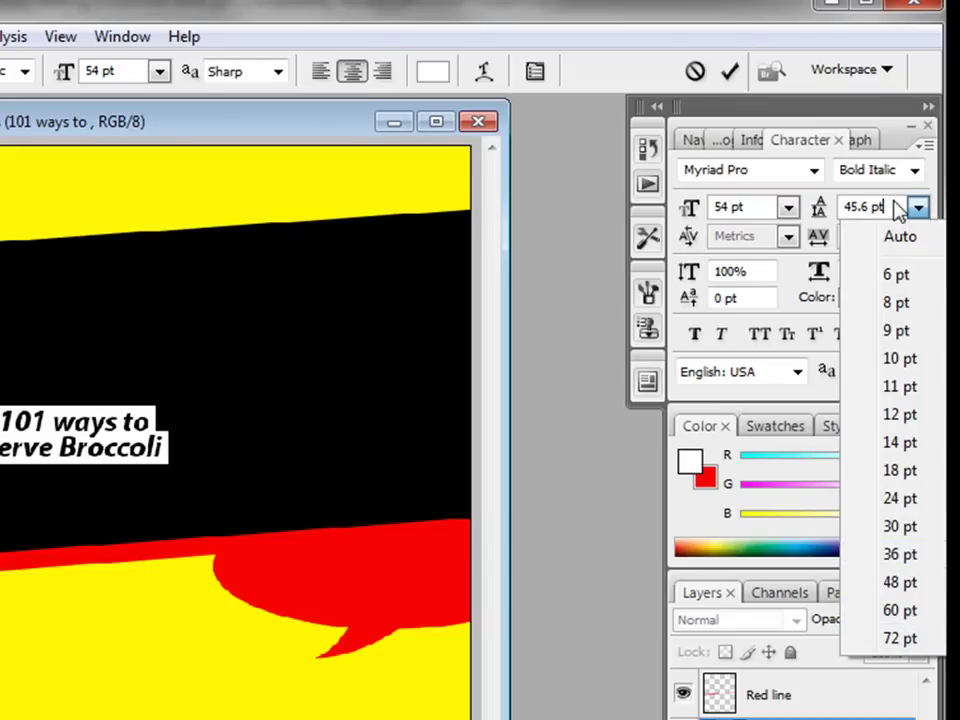
click(899, 581)
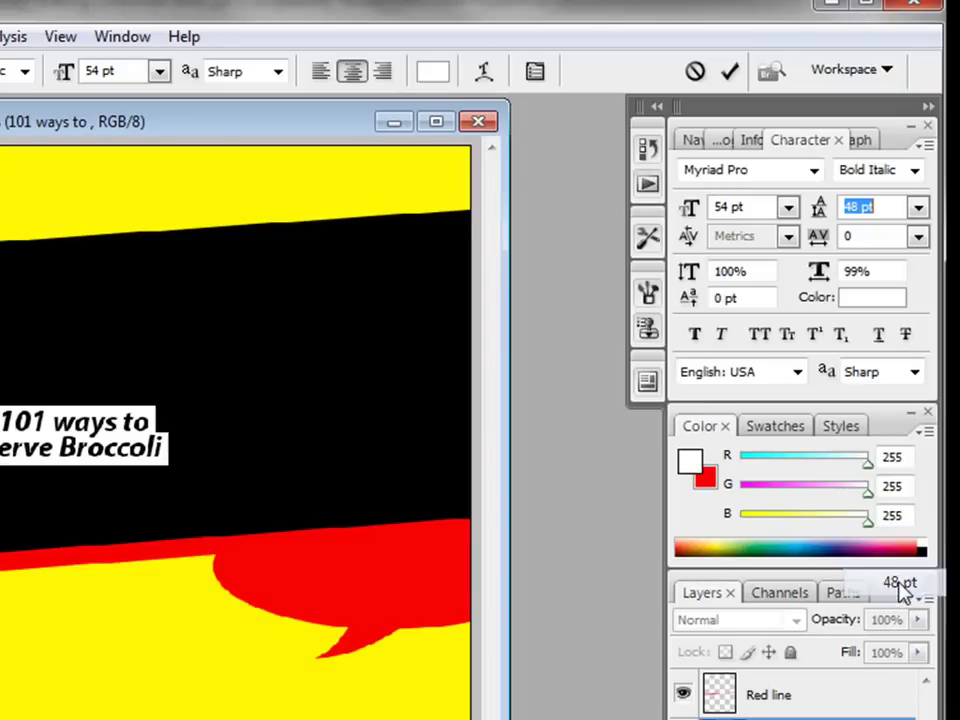
click(888, 207)
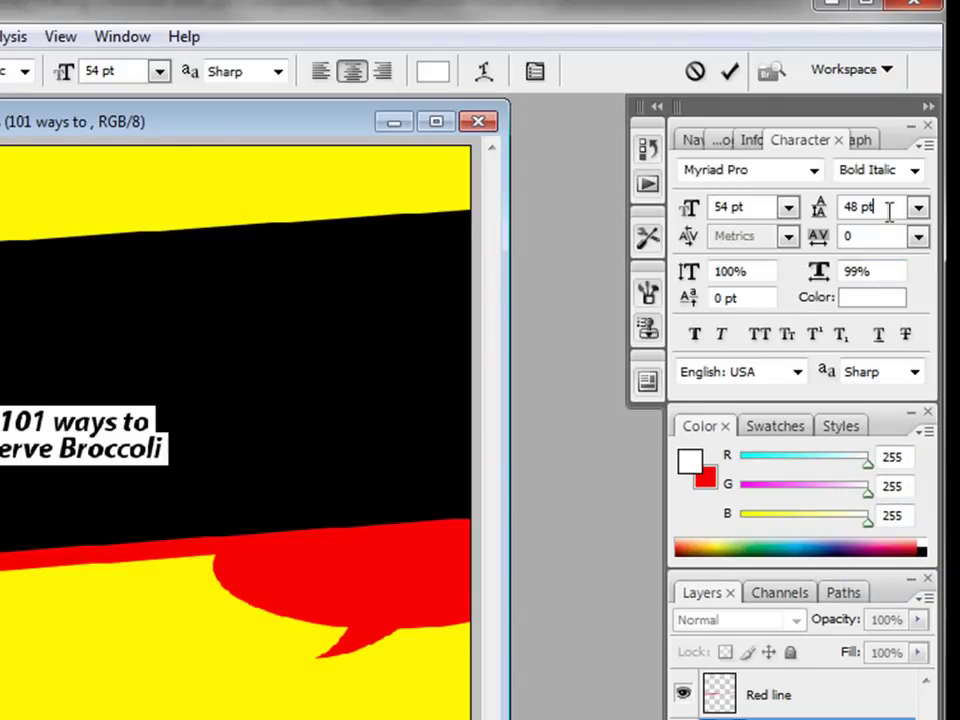
key(Up)
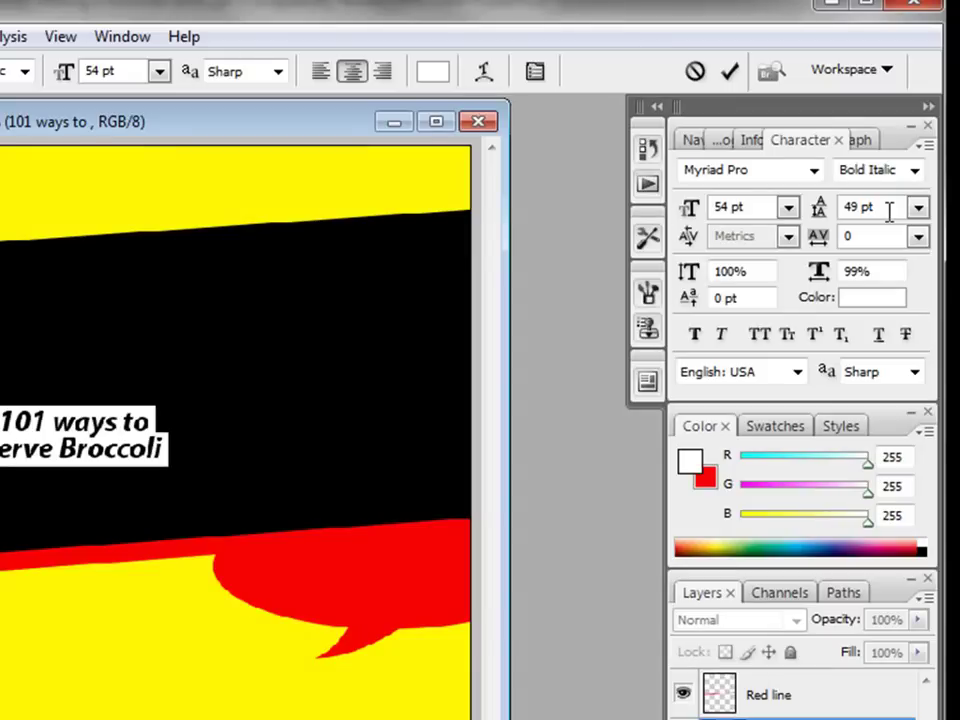
key(ctrl+Return)
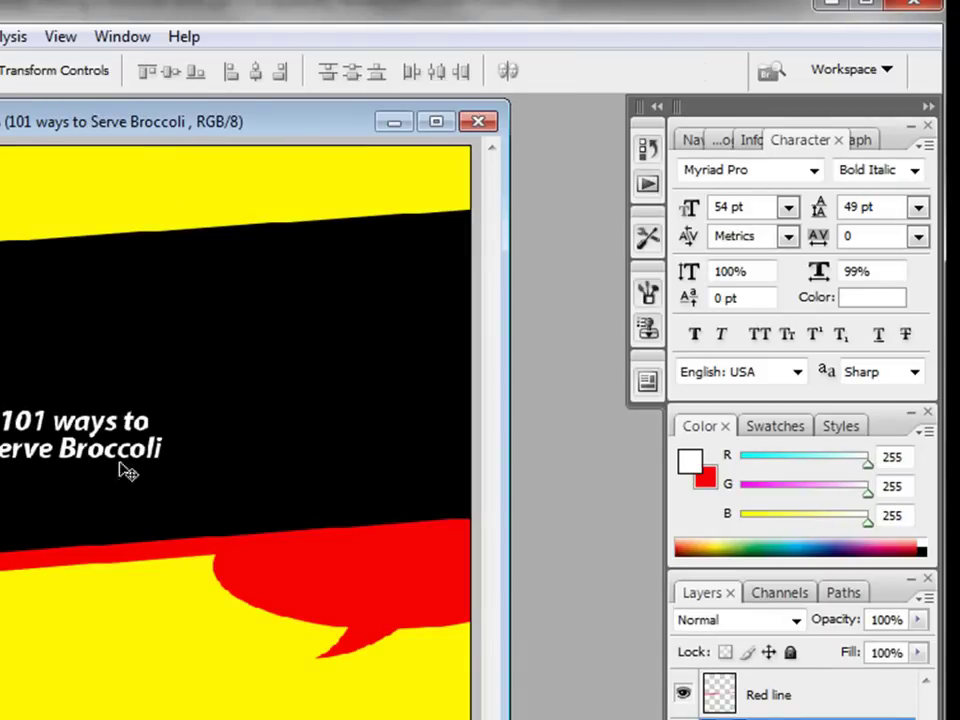
Step: Move the '101 ways to Serve Broccoli' text inside the red speech bubble
drag(96, 435, 388, 576)
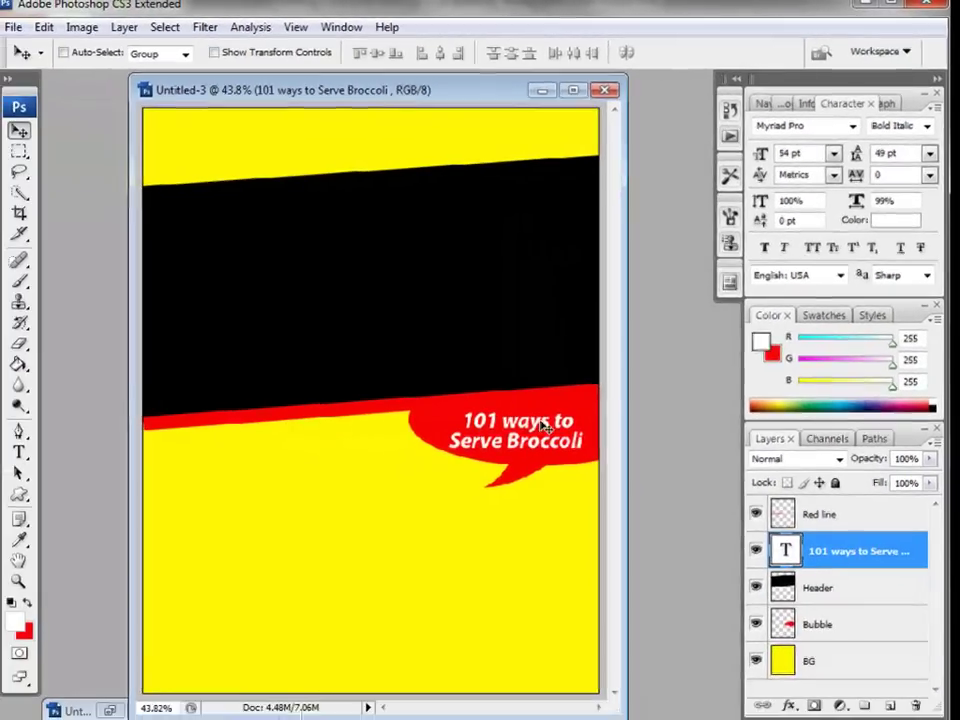
drag(535, 423, 534, 420)
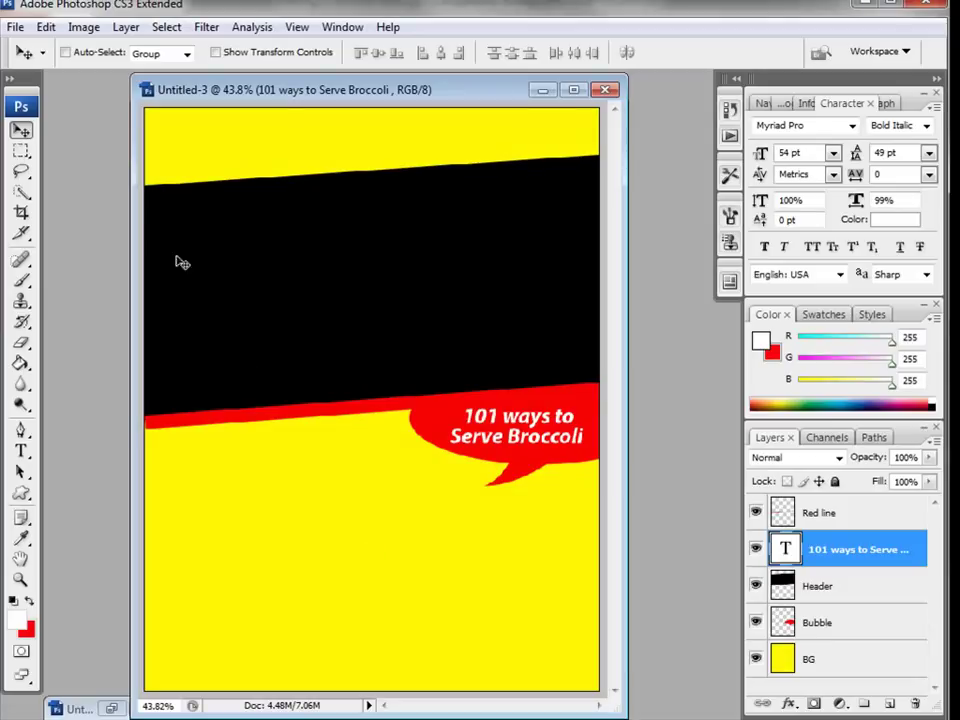
click(17, 27)
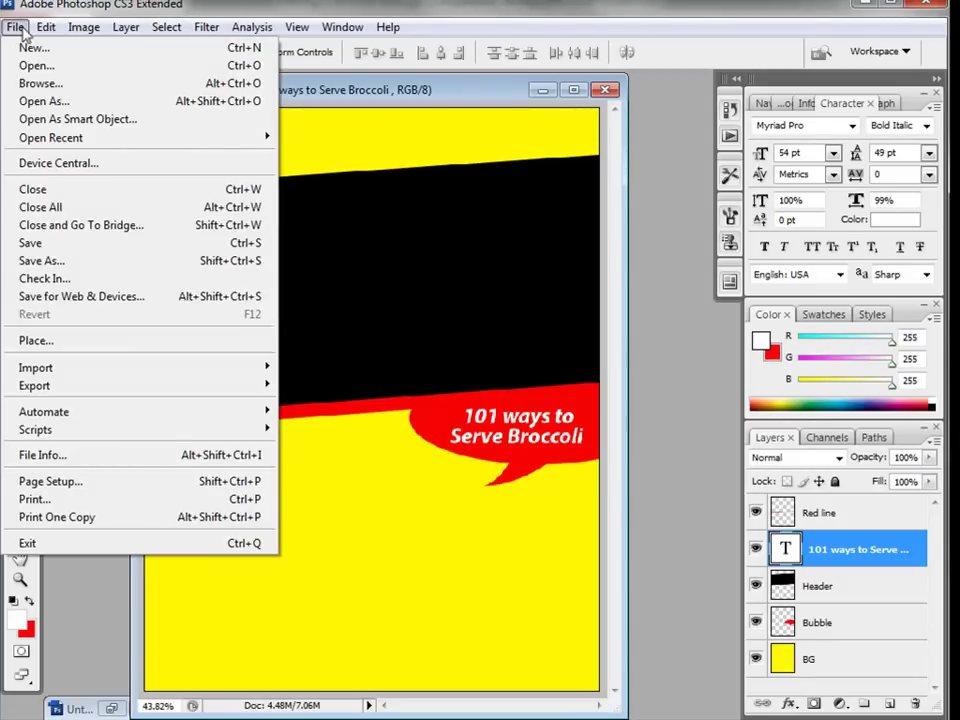
Step: Open Dummies Guy.png and drag its Layer 0 into the Untitled-3 cover
click(32, 64)
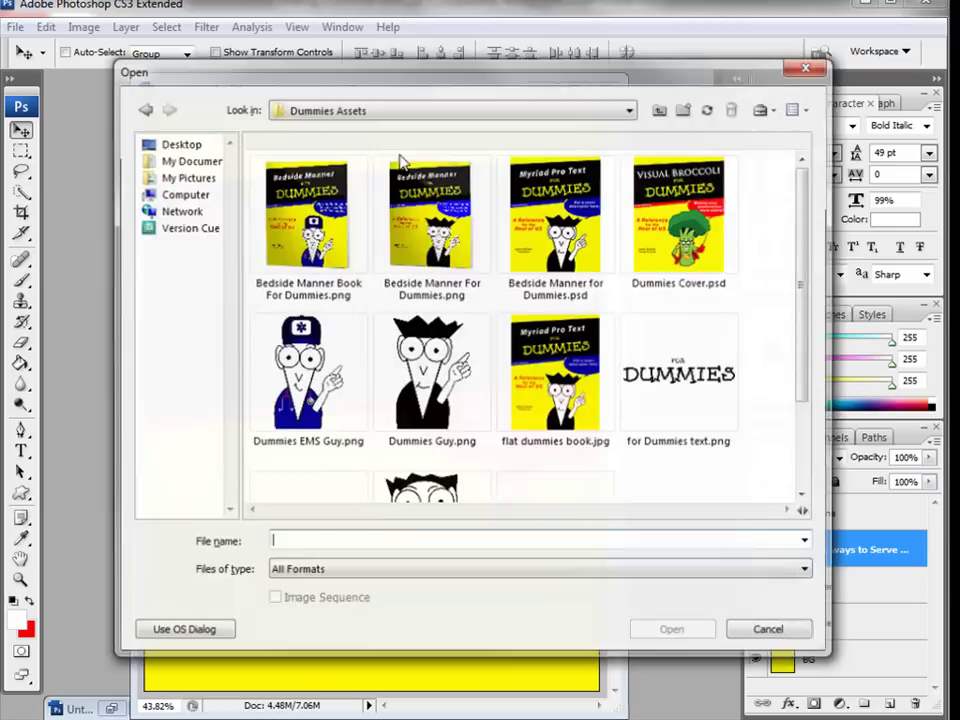
drag(804, 264, 816, 261)
click(380, 356)
click(666, 633)
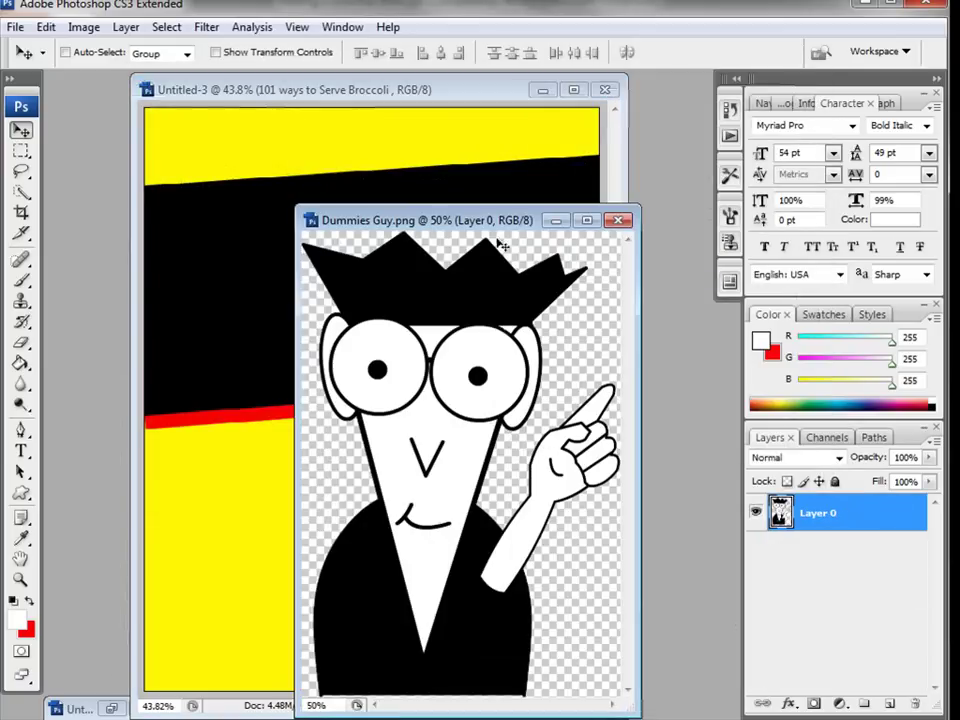
drag(316, 221, 506, 221)
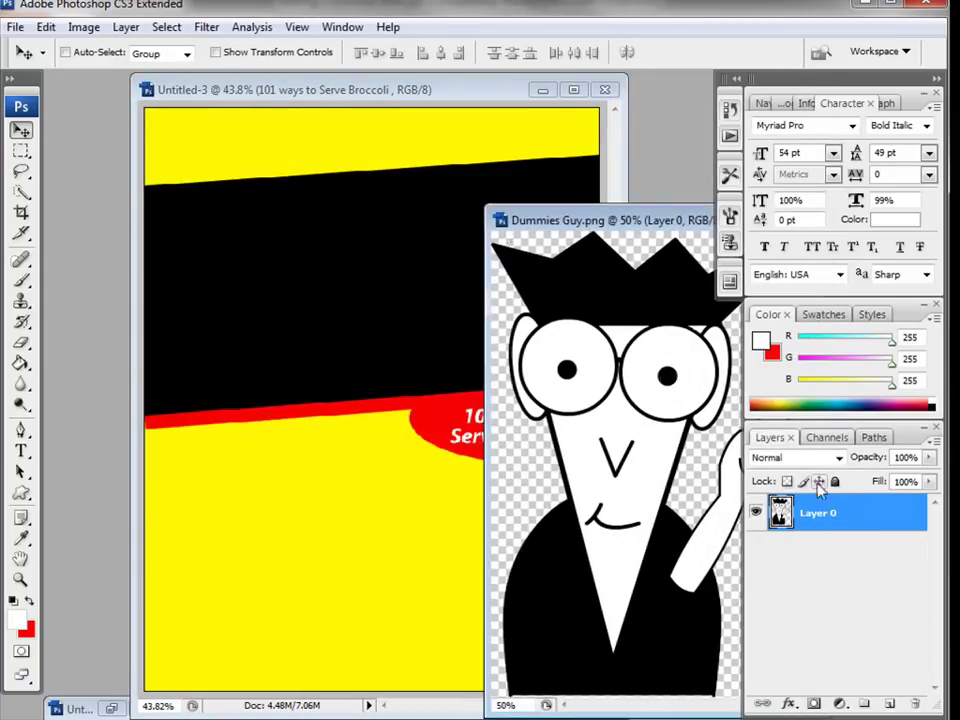
drag(808, 513, 398, 468)
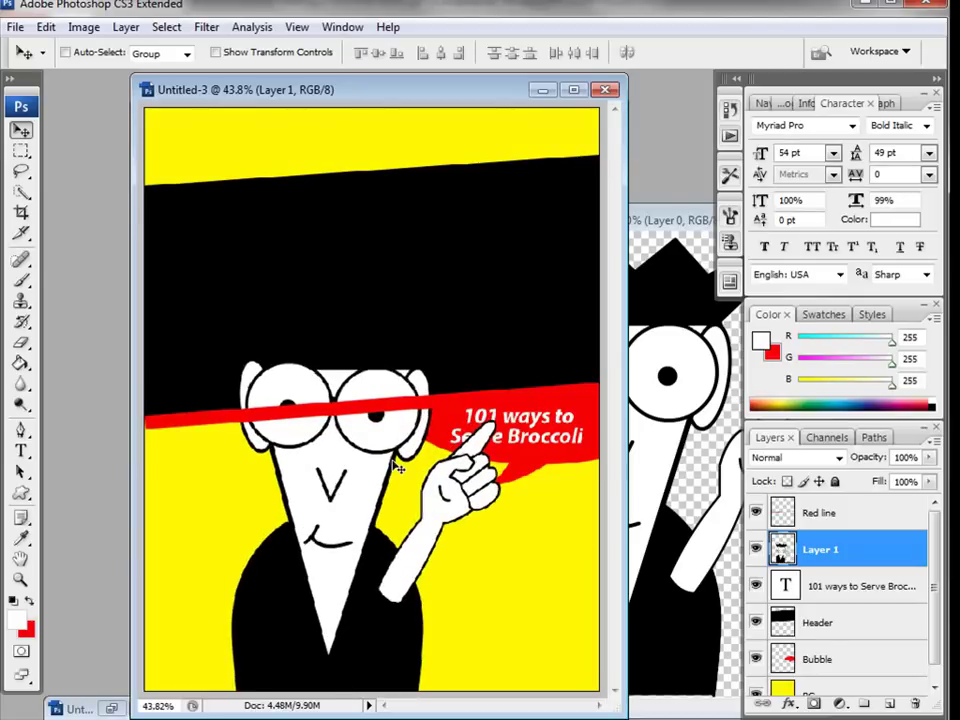
Step: Scale the cartoon guy to 58.7% and place him at the page bottom below the bubble
key(ctrl+t)
drag(222, 287, 334, 455)
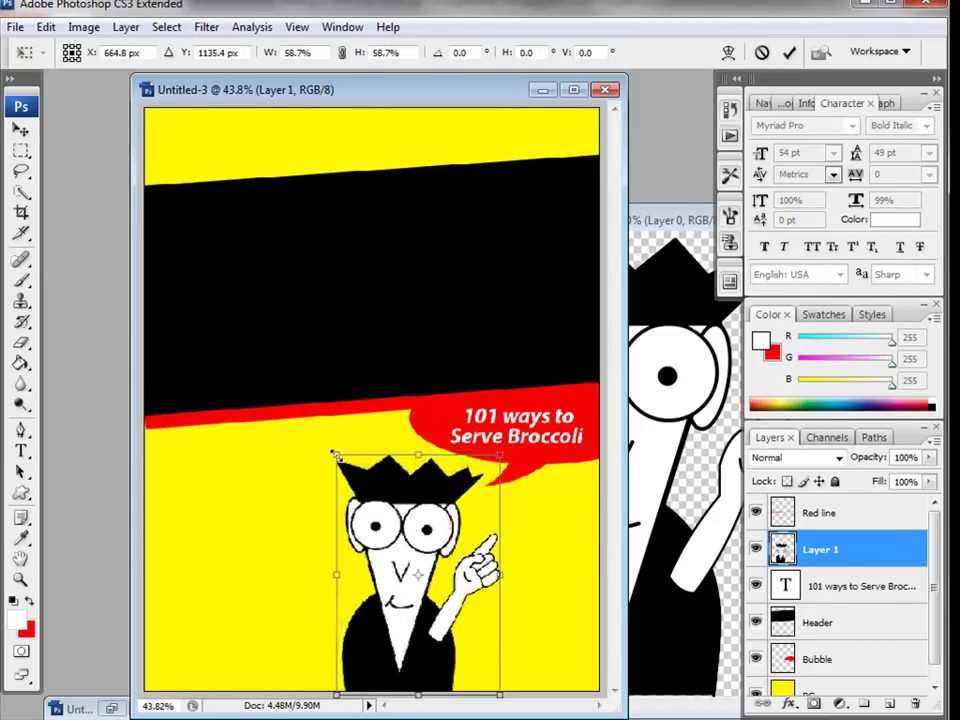
key(Return)
drag(377, 488, 376, 490)
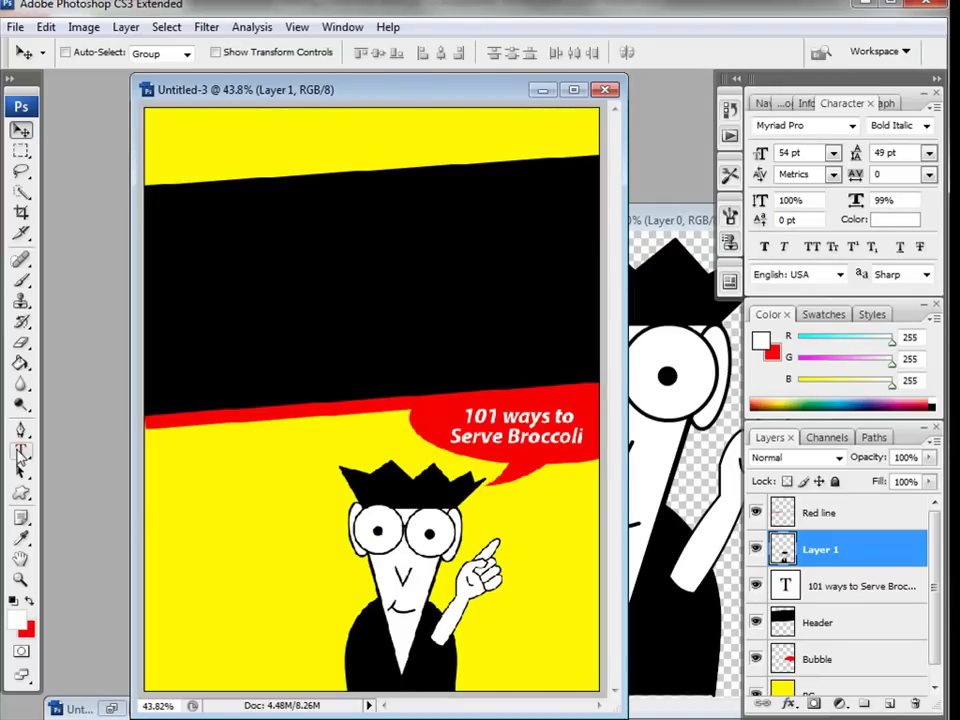
click(21, 452)
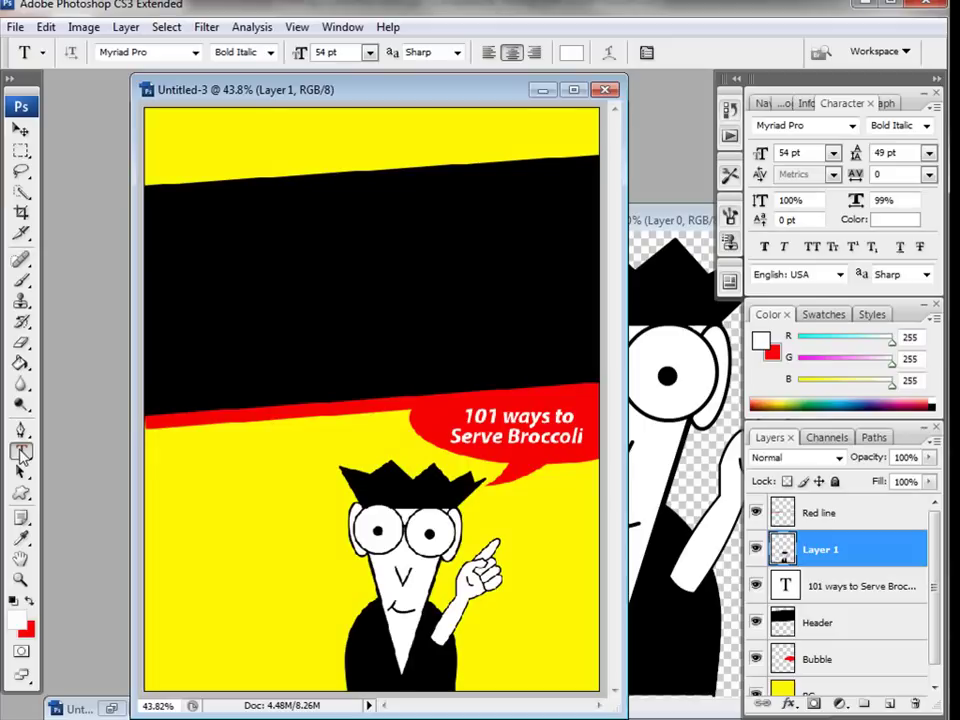
Step: Type 'Refrenc' / 'for the' / 'Rest of Us!' left of the guy and select all of it
click(175, 491)
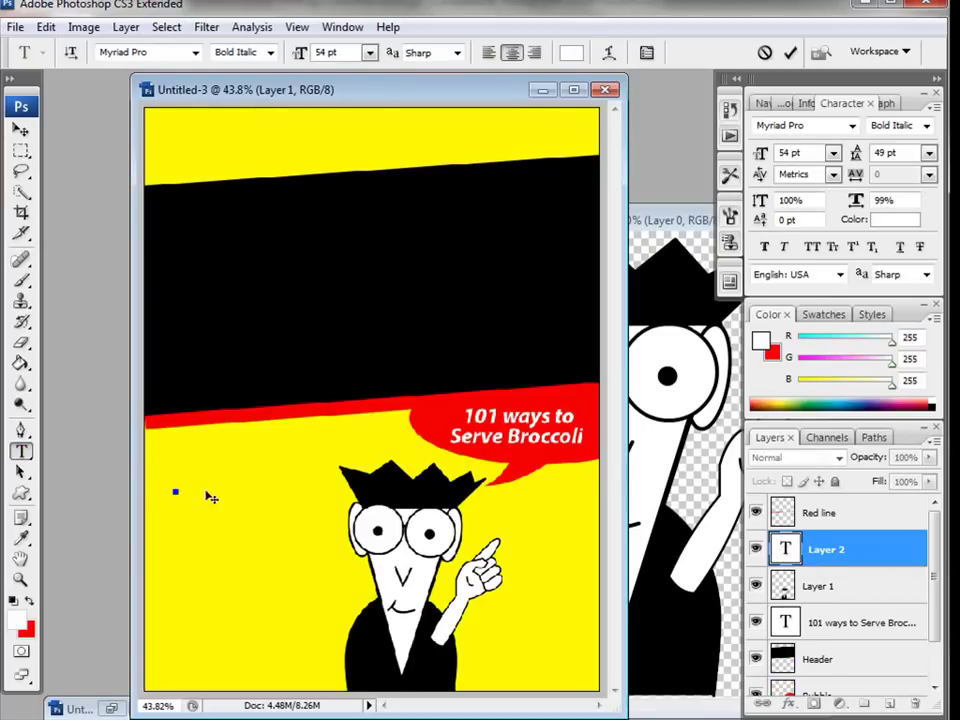
text(Refrenc)
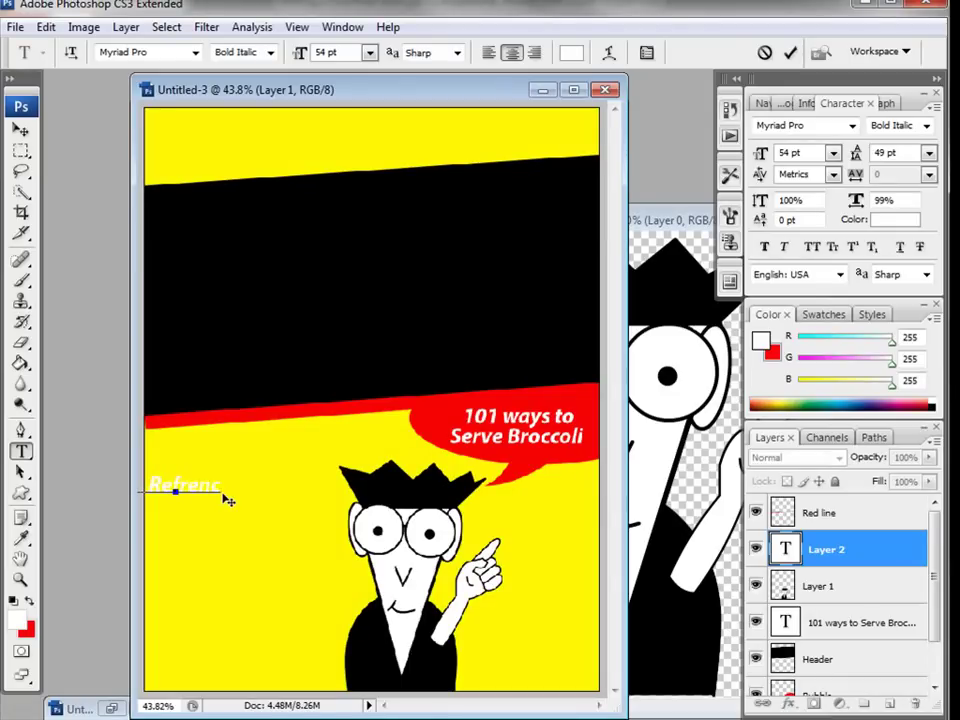
key(Return)
text(fo)
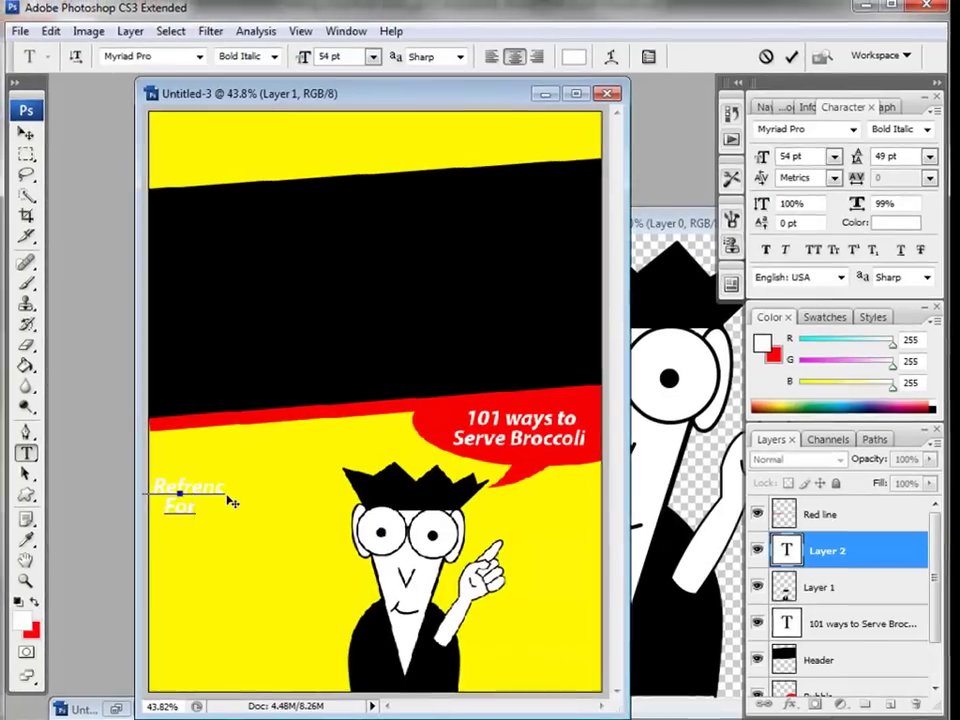
text(r theRes)
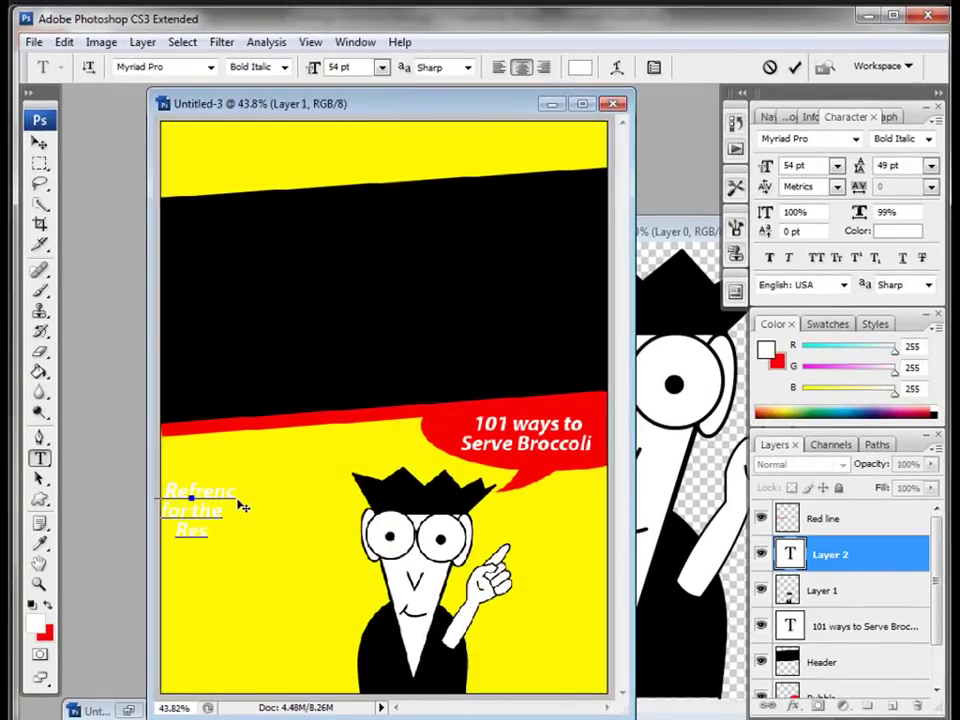
text(t of US)
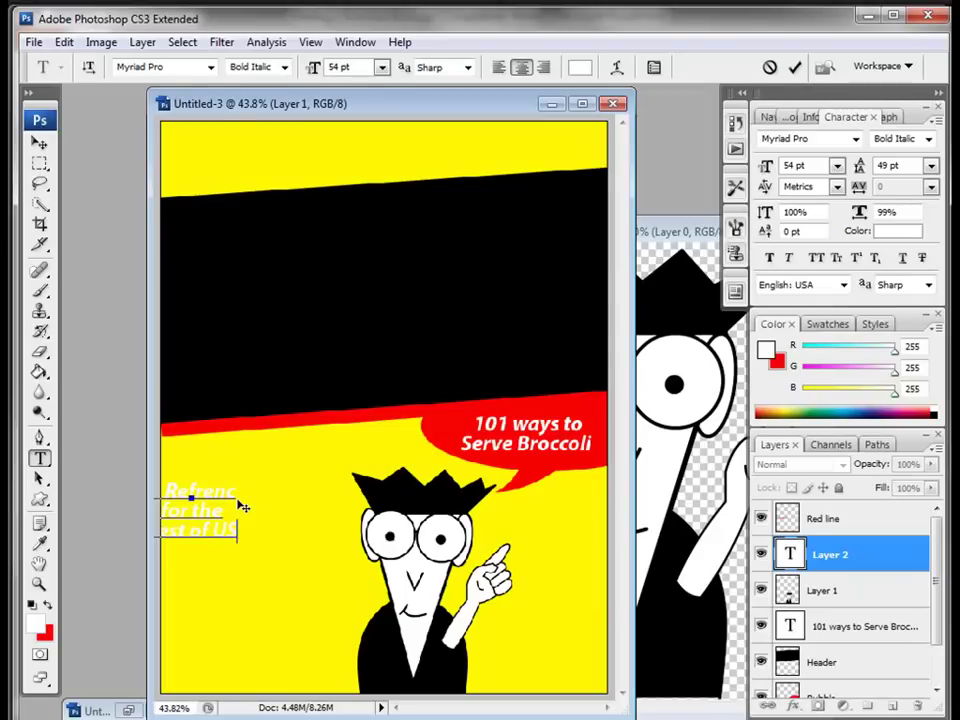
text(!)
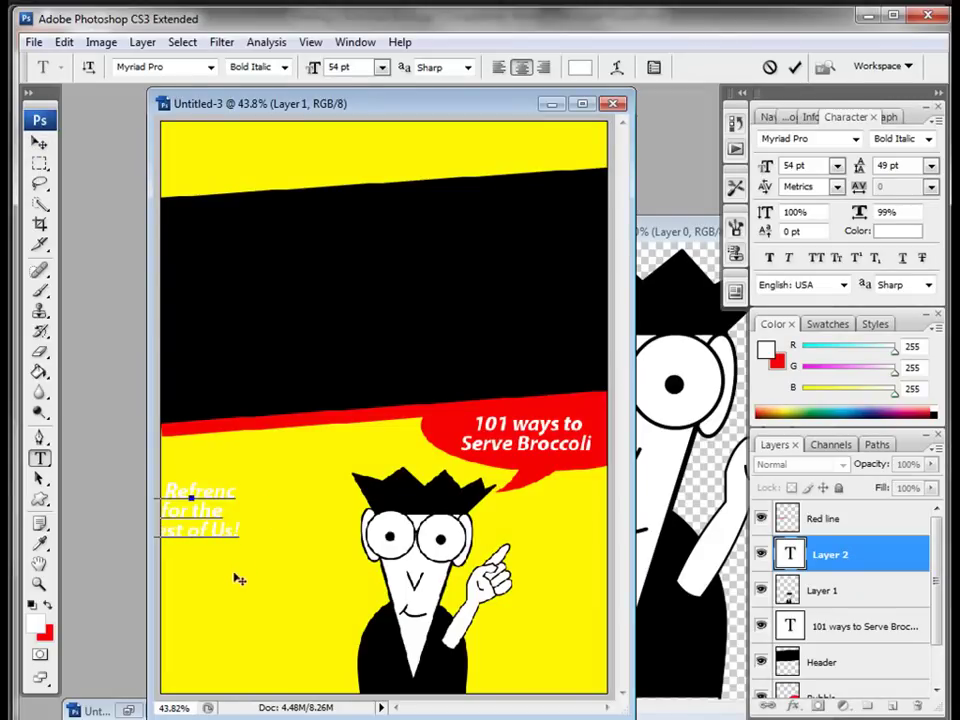
key(ctrl+a)
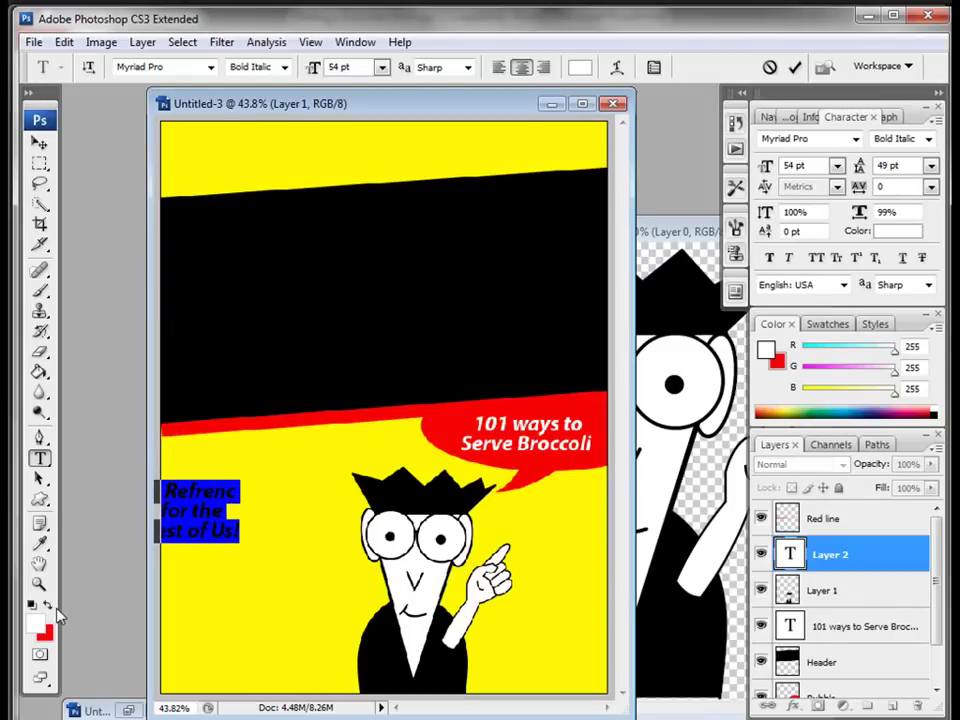
Step: Make the text red, move it onto the page, and change 'Refrenc' to 'Refrence'
click(48, 606)
click(40, 143)
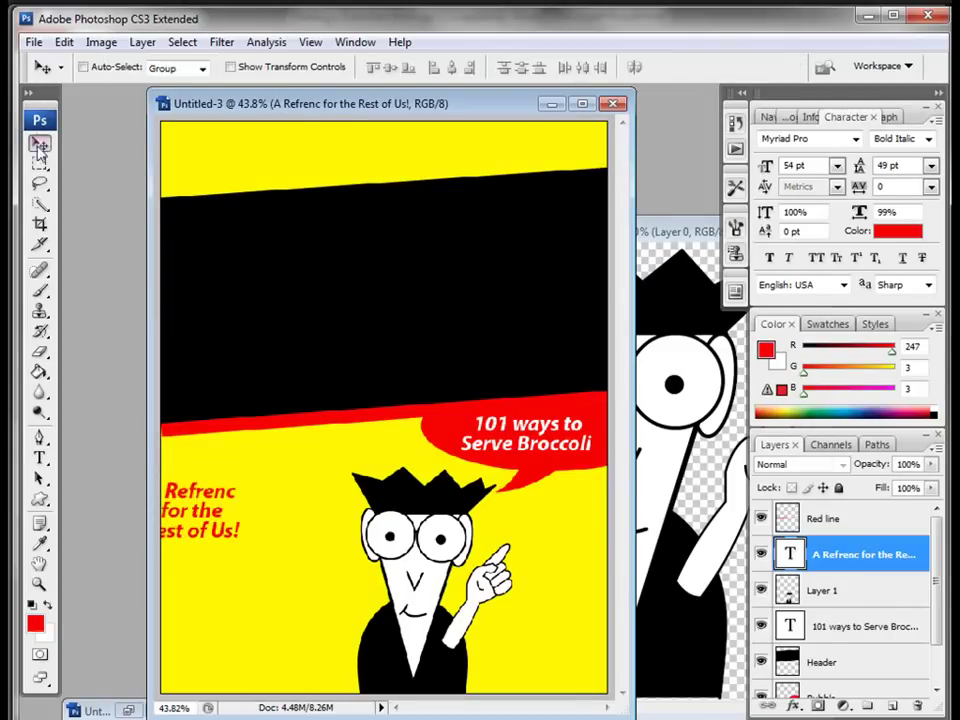
drag(187, 501, 239, 511)
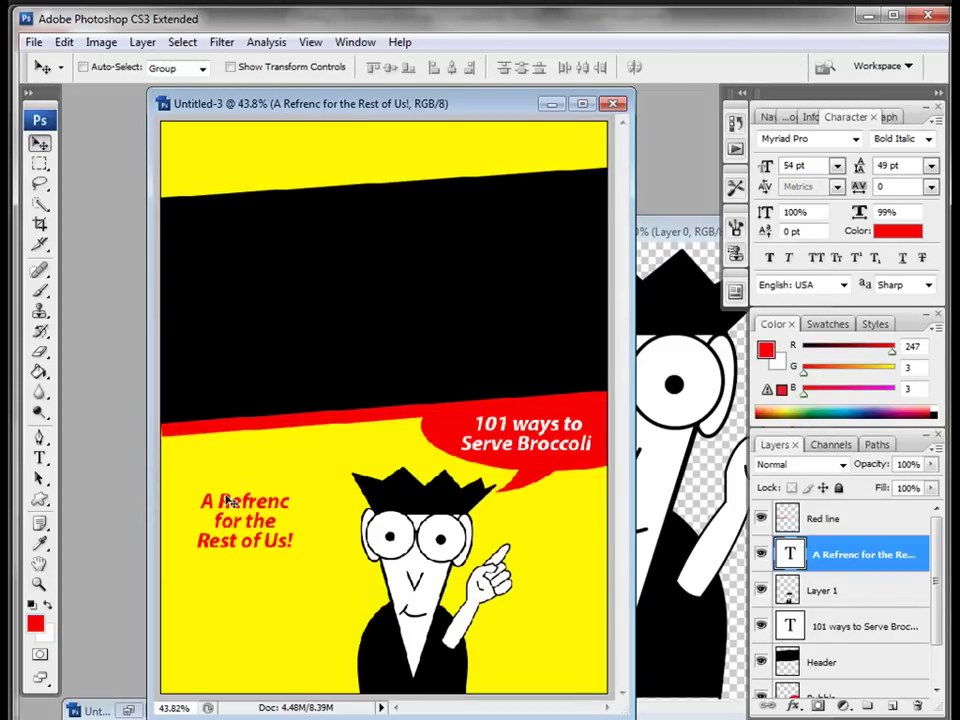
click(40, 458)
click(288, 497)
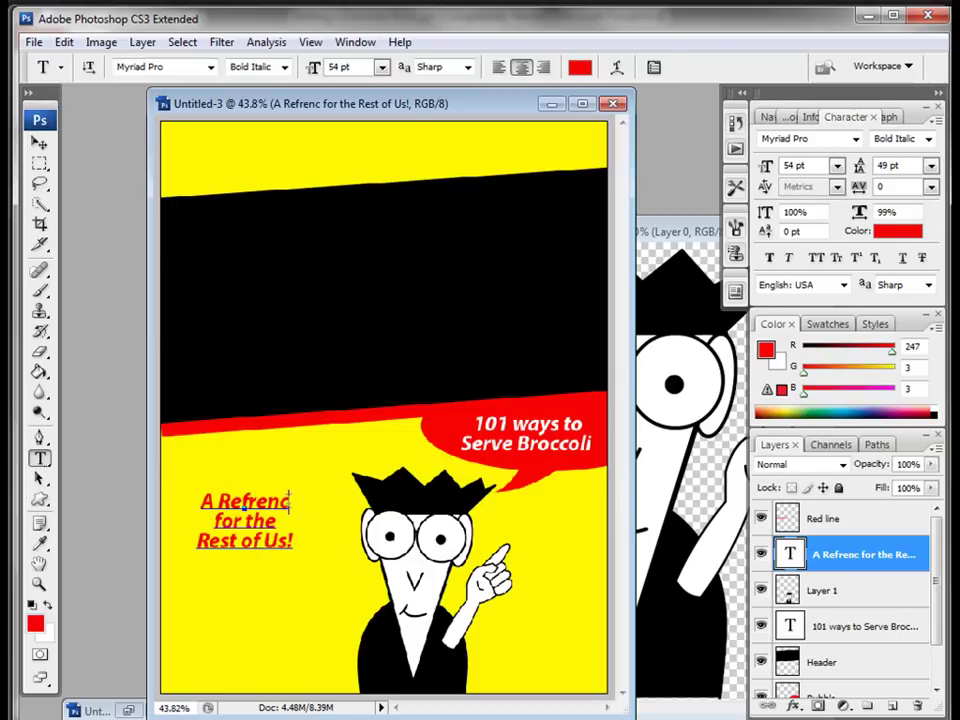
text(e)
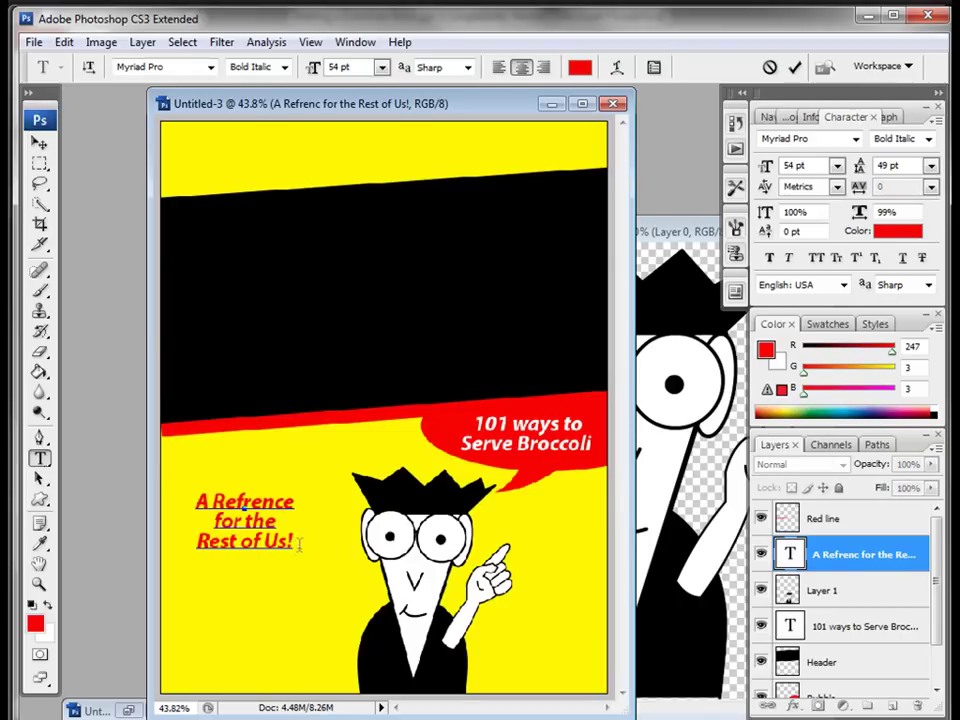
Step: Set the whole headline to 71 pt with 66 pt leading
drag(298, 543, 169, 484)
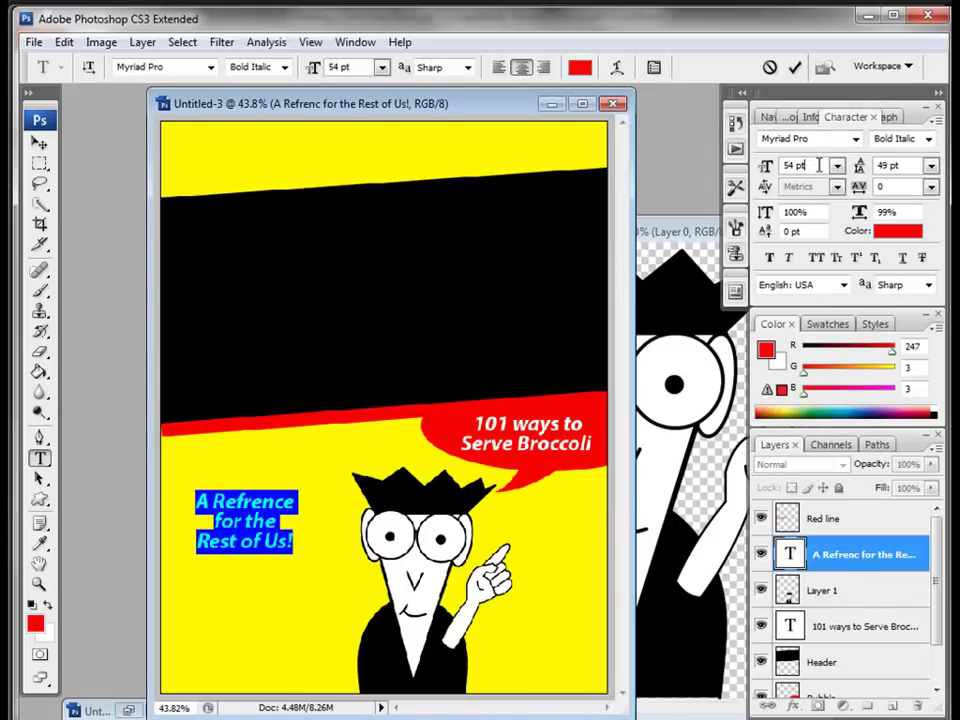
scroll(817, 165, up, 9)
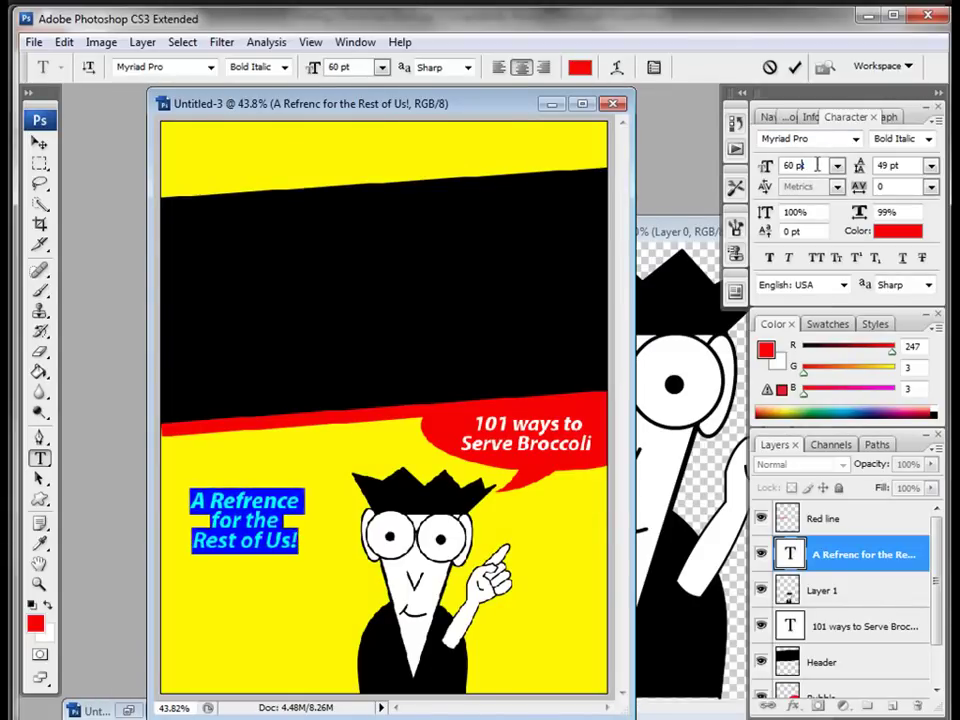
scroll(817, 165, up, 8)
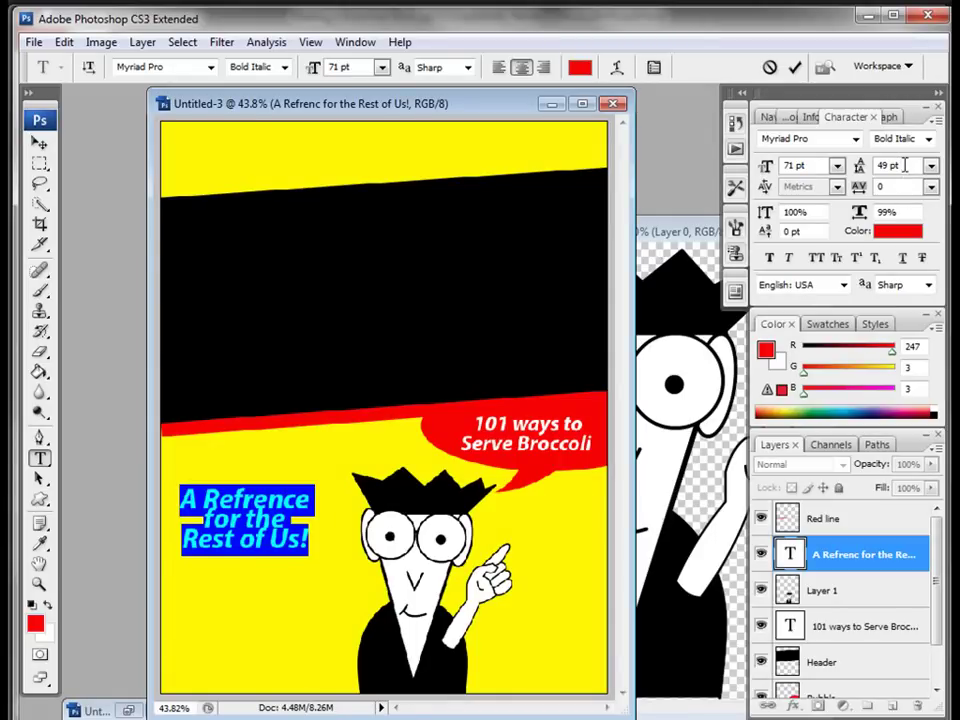
scroll(903, 165, up, 4)
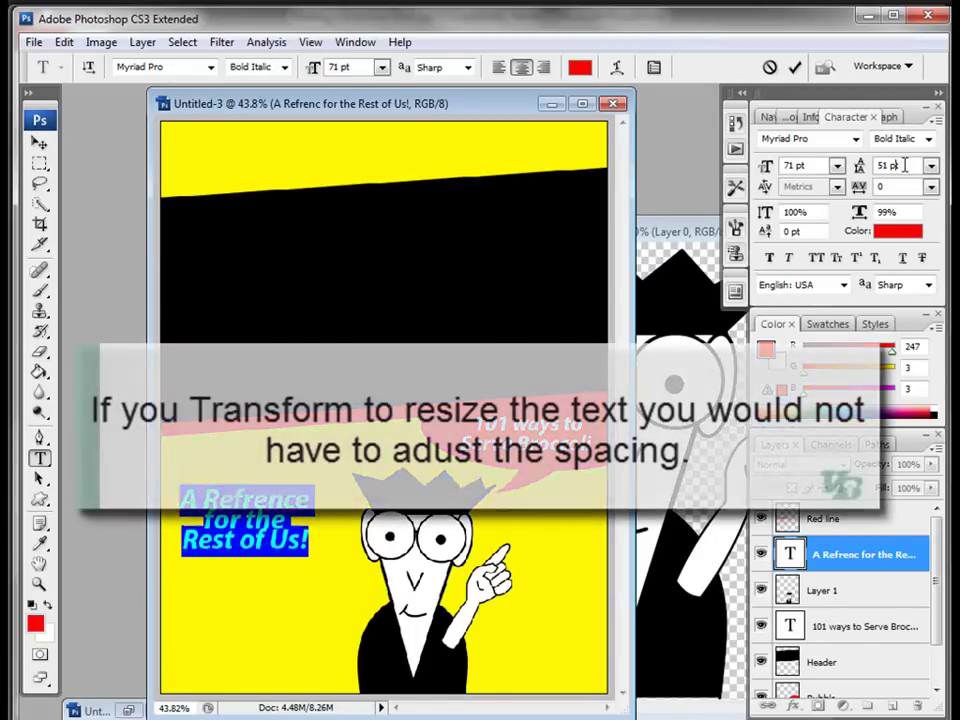
scroll(903, 165, up, 3)
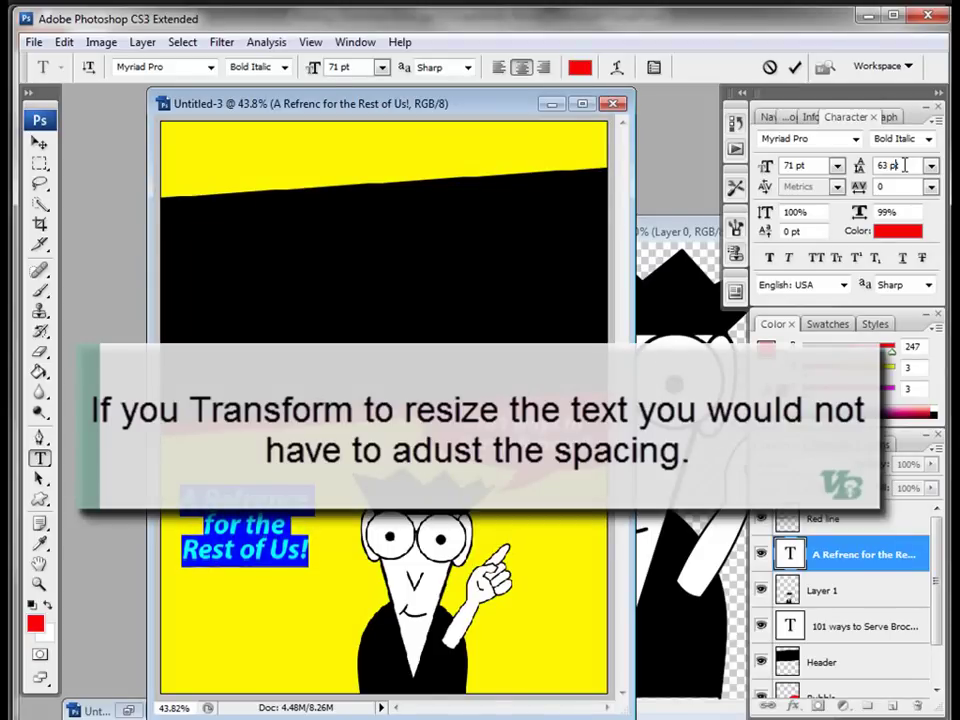
scroll(904, 165, up, 1)
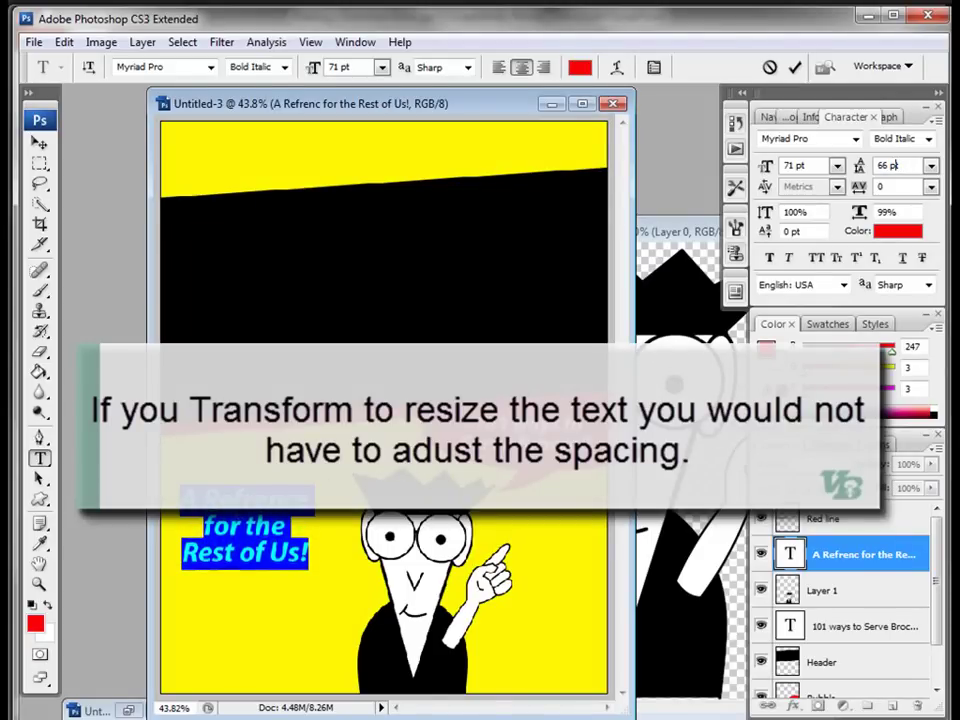
click(213, 528)
Step: Shrink 'for the' to 57 pt and indent the 'Rest of Us!' line
drag(205, 526, 286, 526)
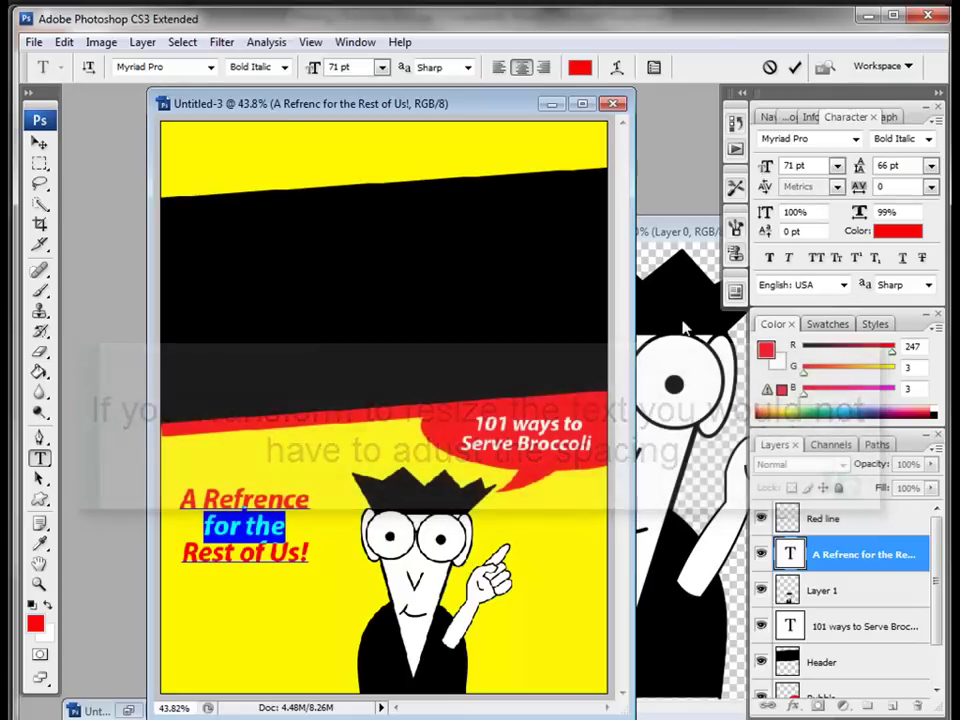
scroll(816, 168, down, 9)
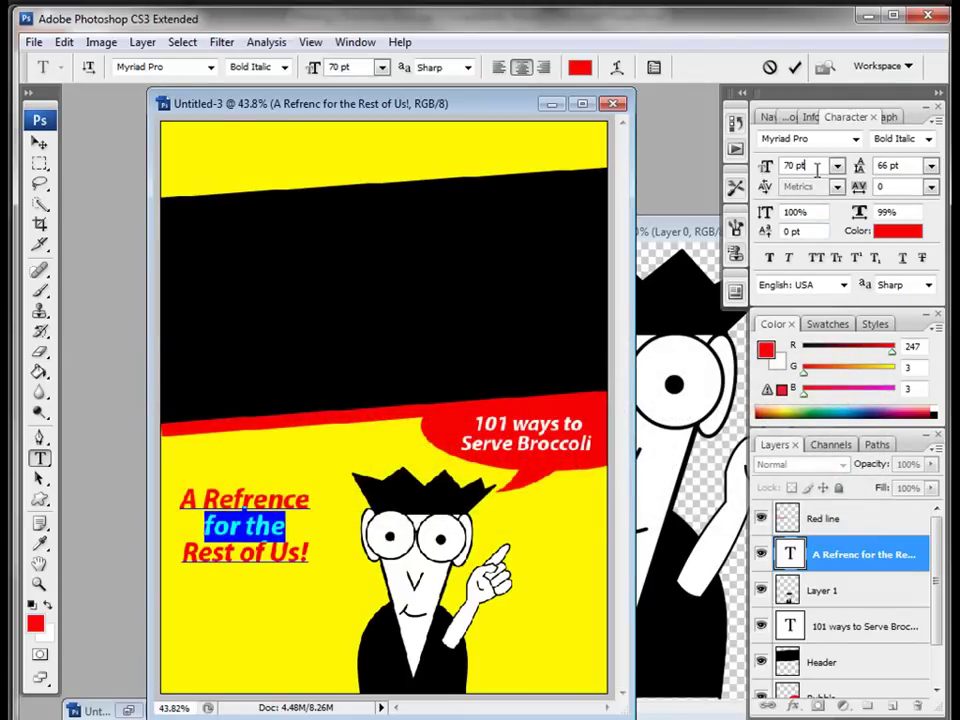
scroll(816, 168, down, 2)
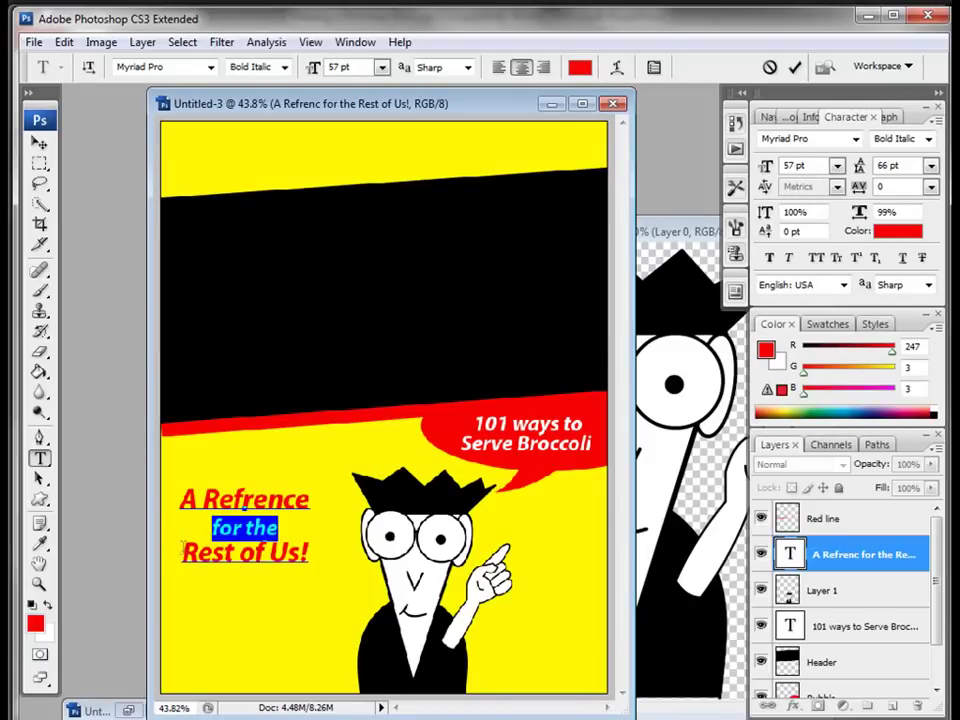
click(183, 550)
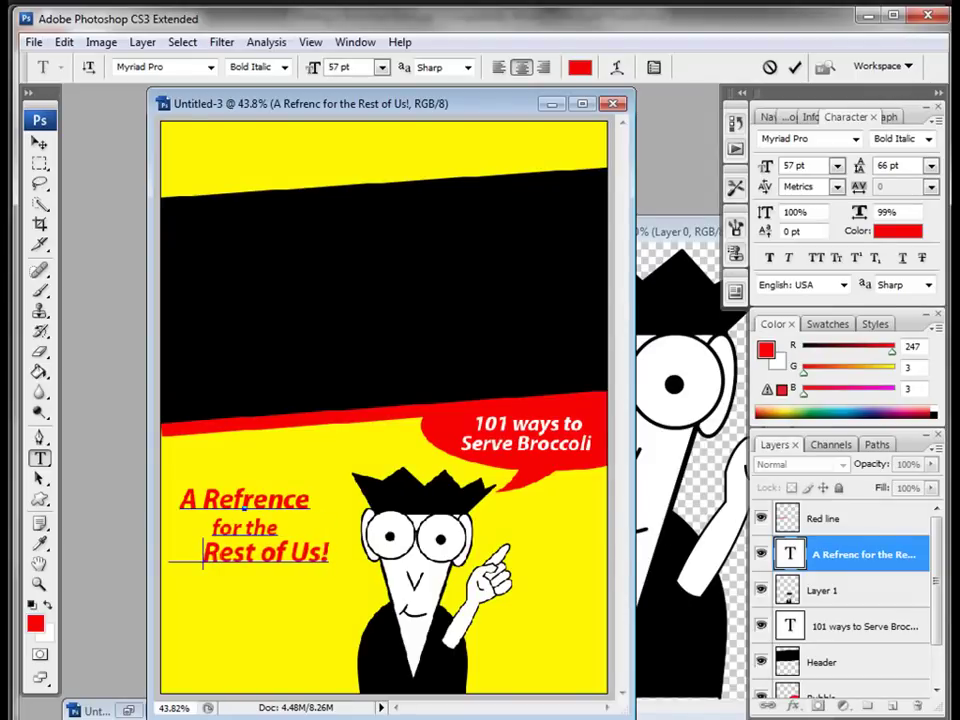
click(39, 143)
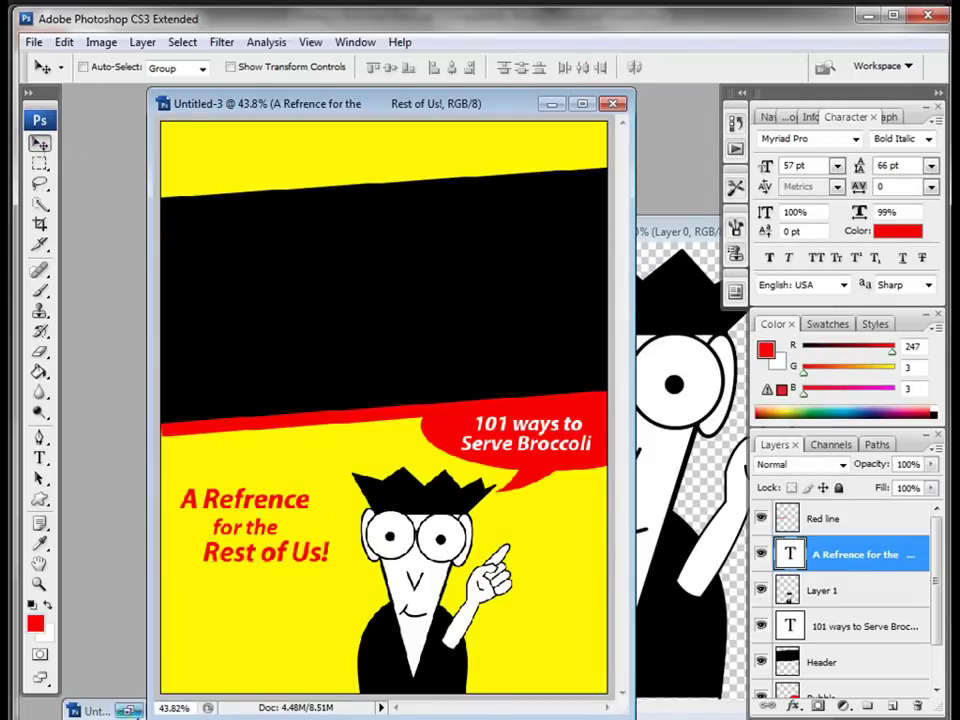
Step: Check the Slide Rule reference cover and correct the headline to 'A Reference'
click(133, 711)
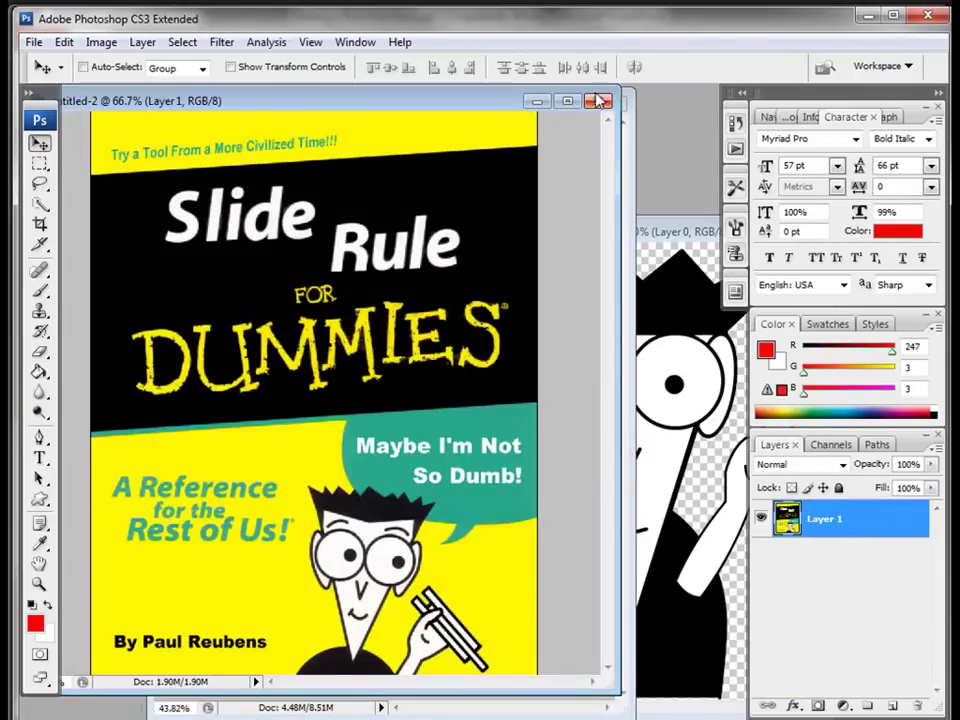
click(537, 102)
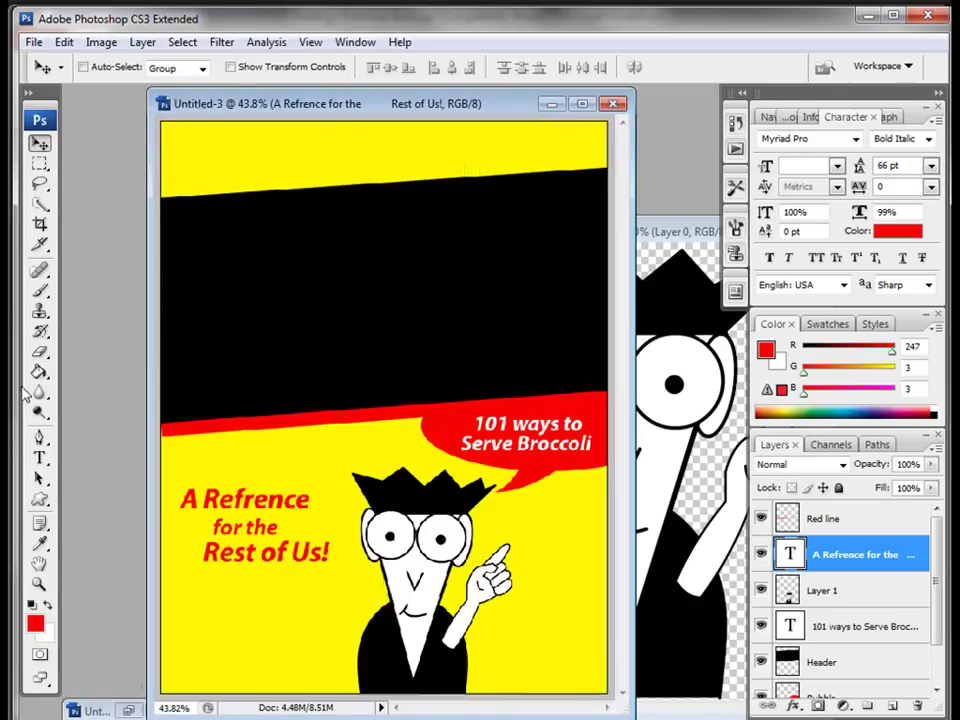
key(t)
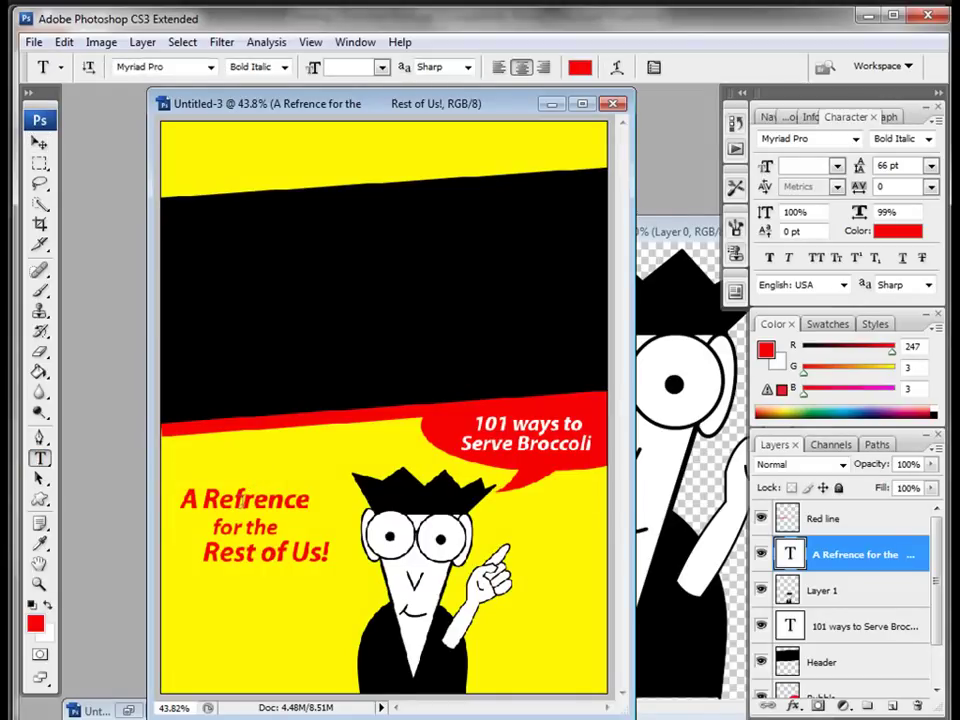
click(243, 503)
text(e)
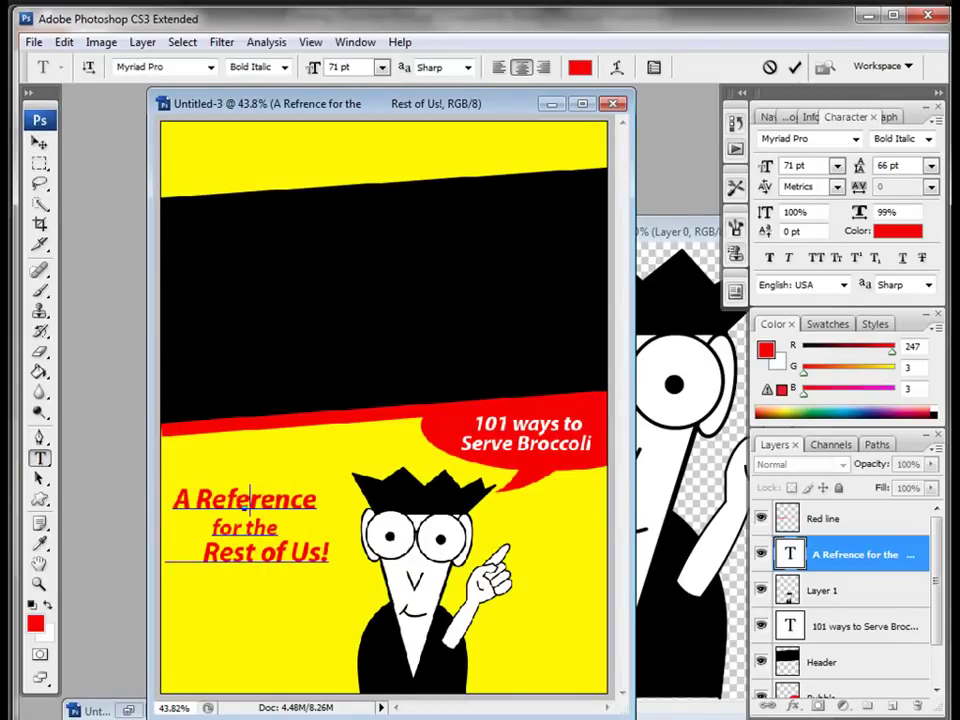
Step: Commit the fix and nudge the headline slightly right and down
click(41, 143)
drag(285, 499, 290, 503)
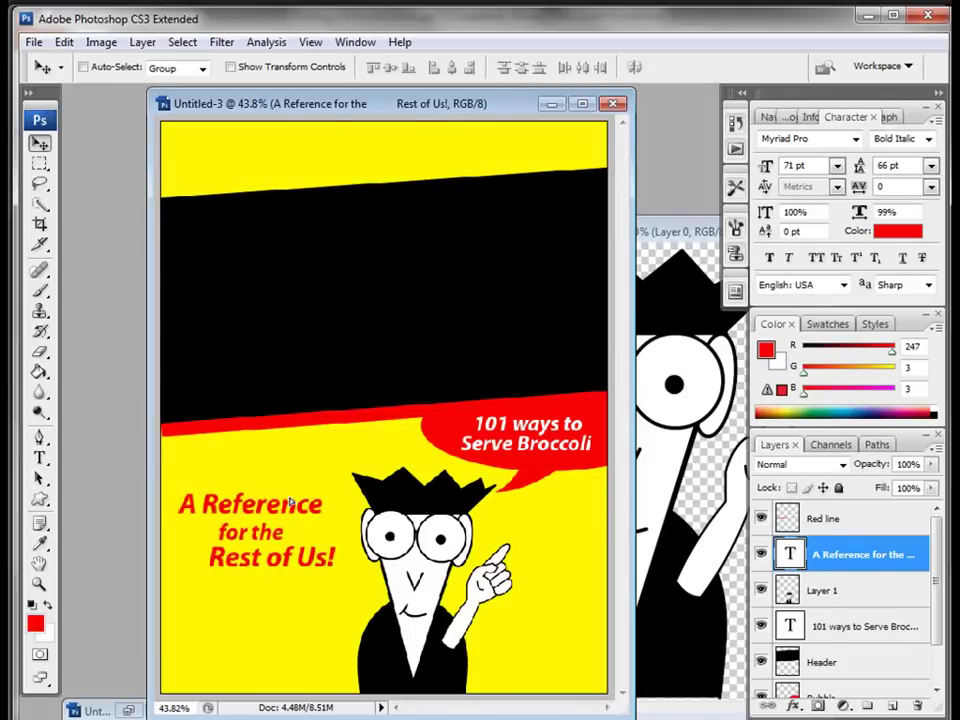
click(40, 460)
Step: Type a byline with the author's name at the lower left and select it
click(187, 628)
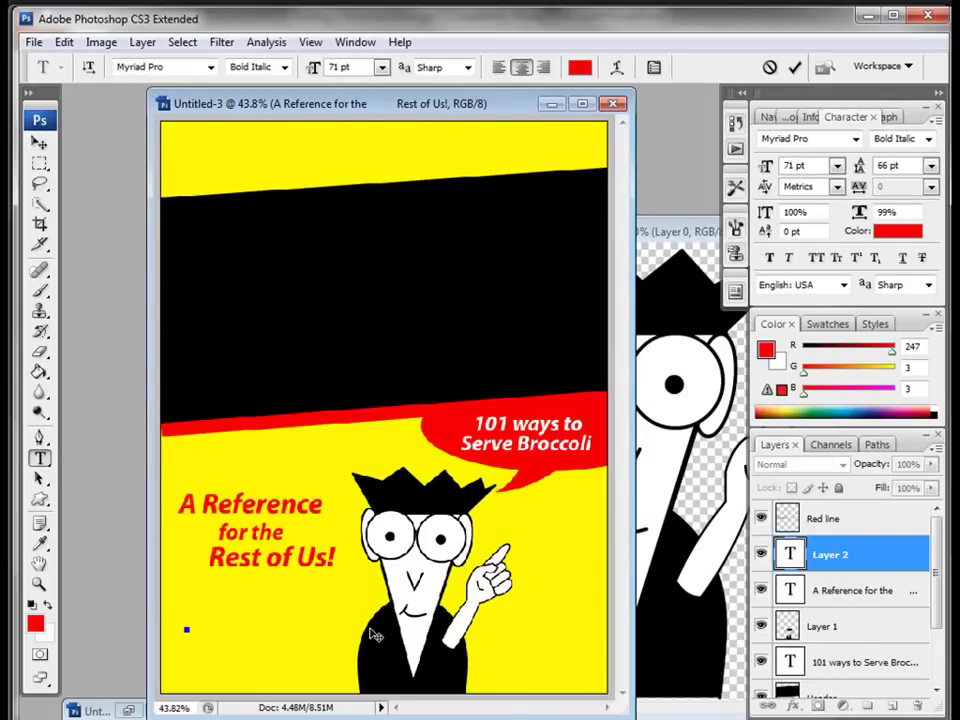
text(By )
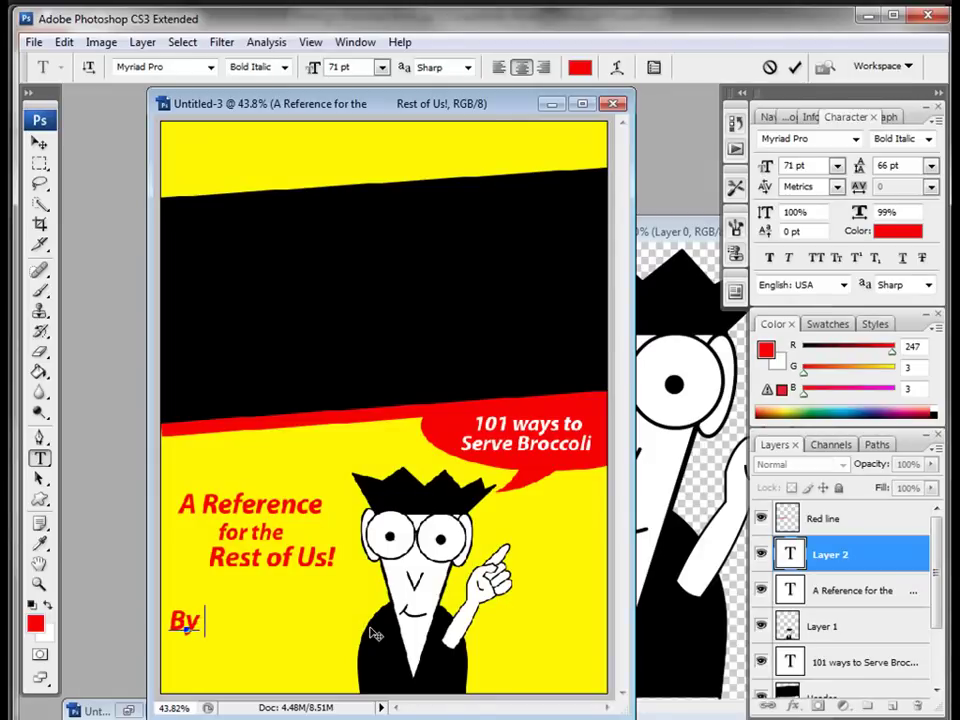
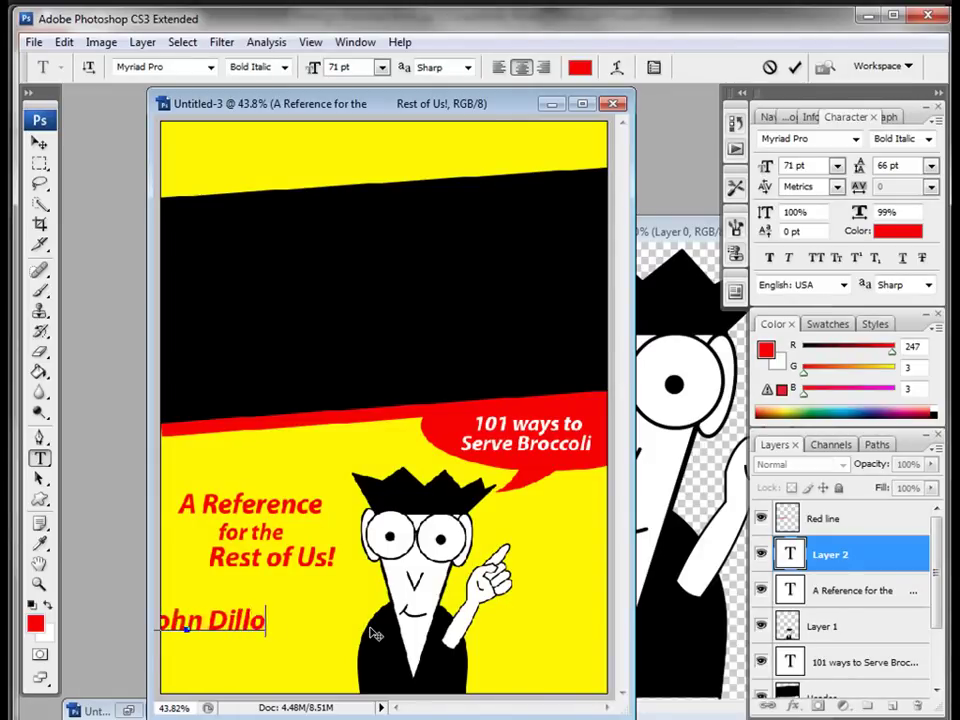
key(ctrl+a)
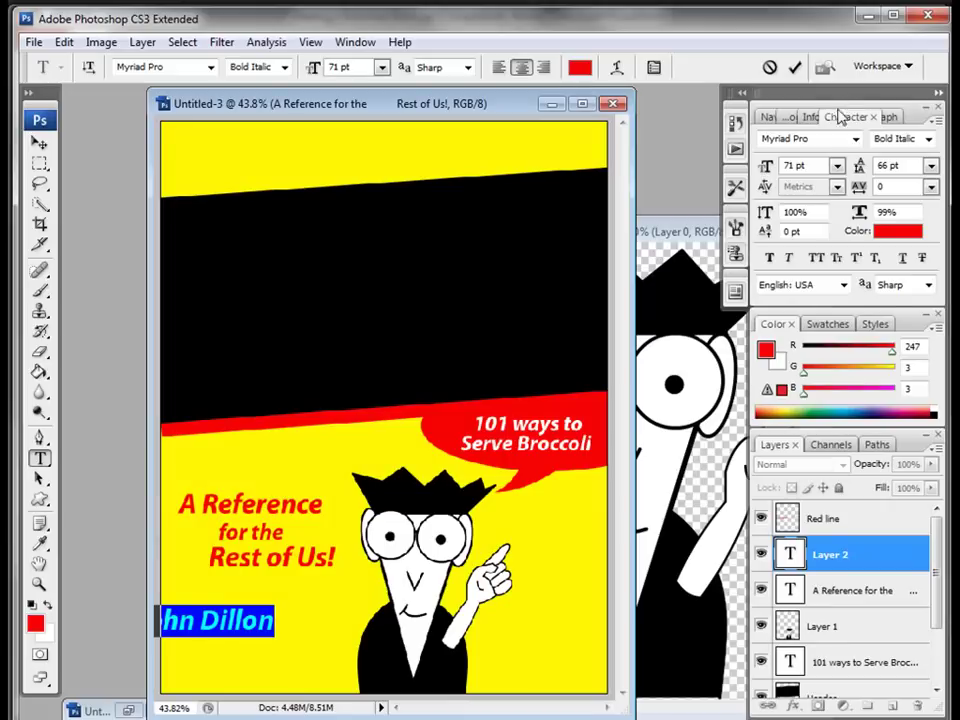
Step: Make the byline 53 pt, near-black (R 7) and Bold
scroll(820, 167, down, 11)
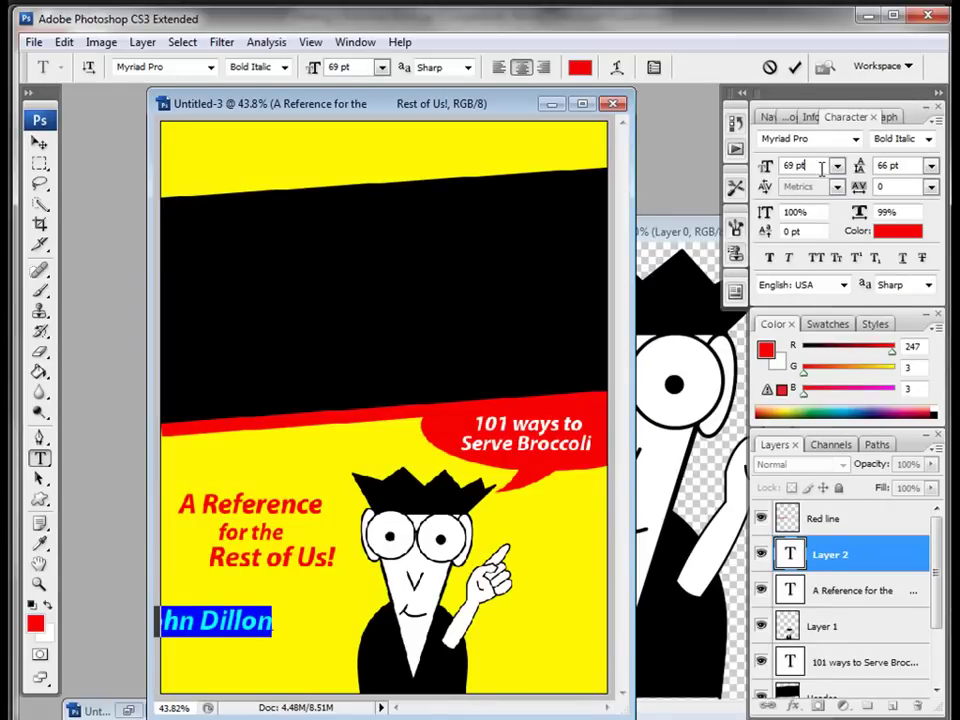
scroll(820, 167, down, 7)
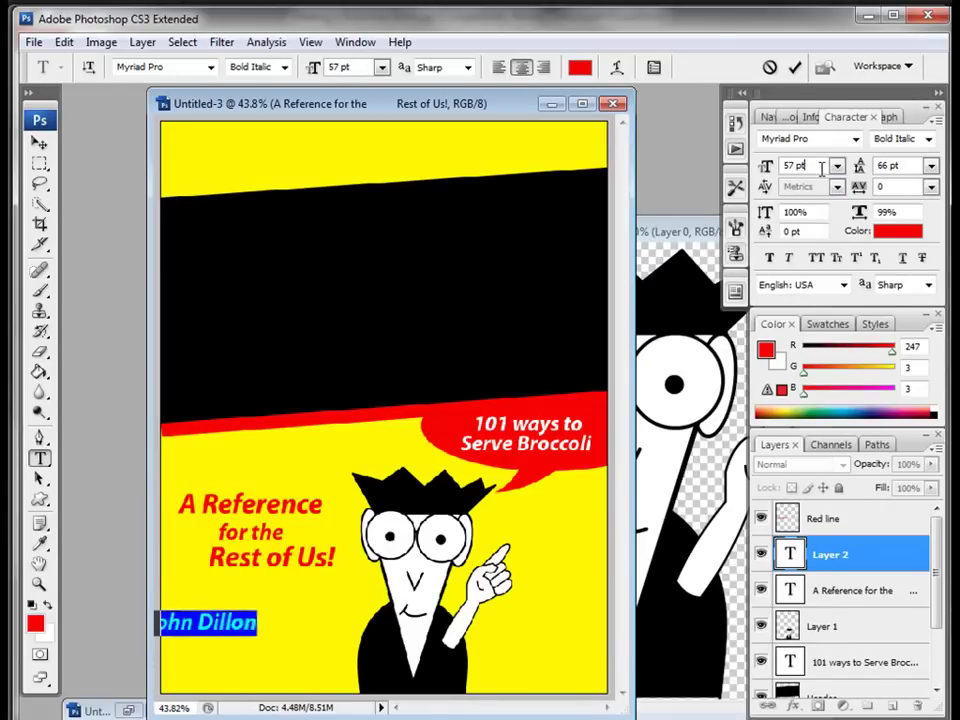
click(893, 232)
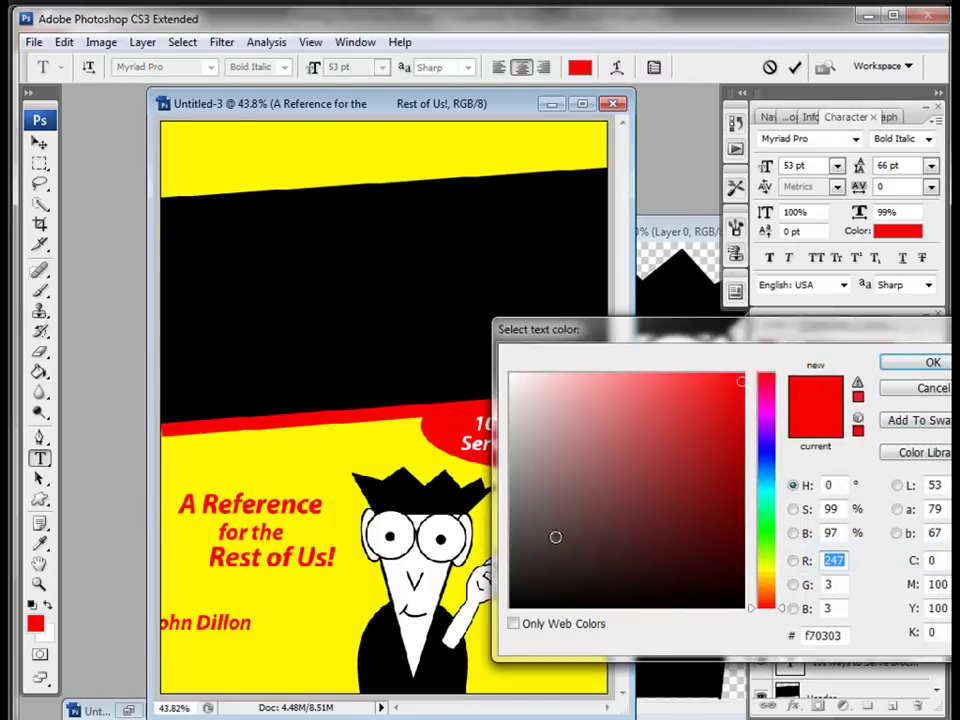
text(7)
key(Return)
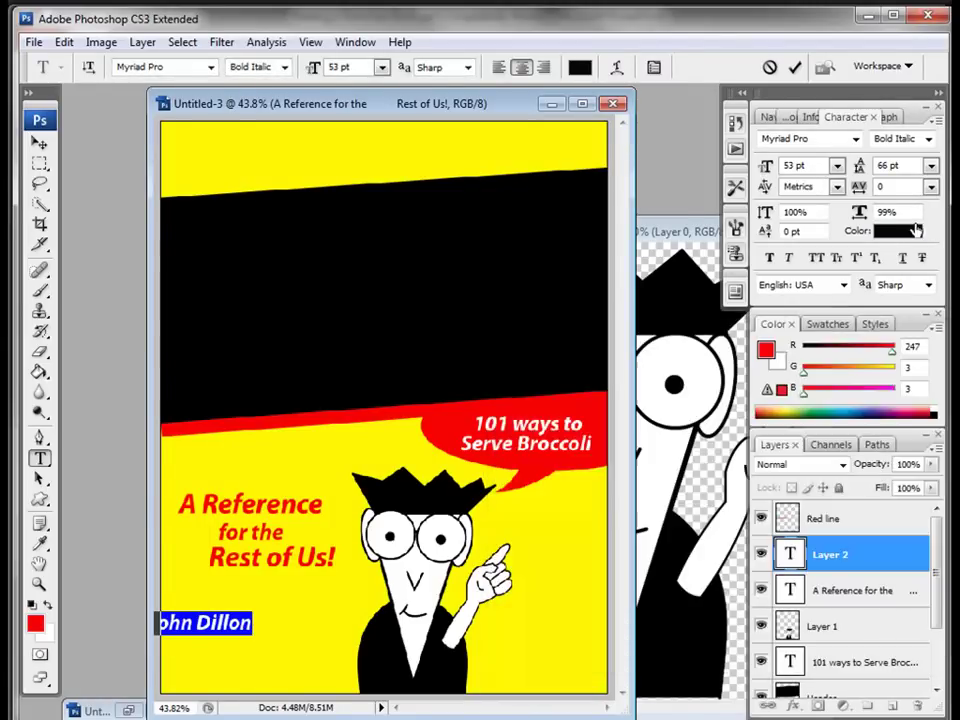
click(928, 139)
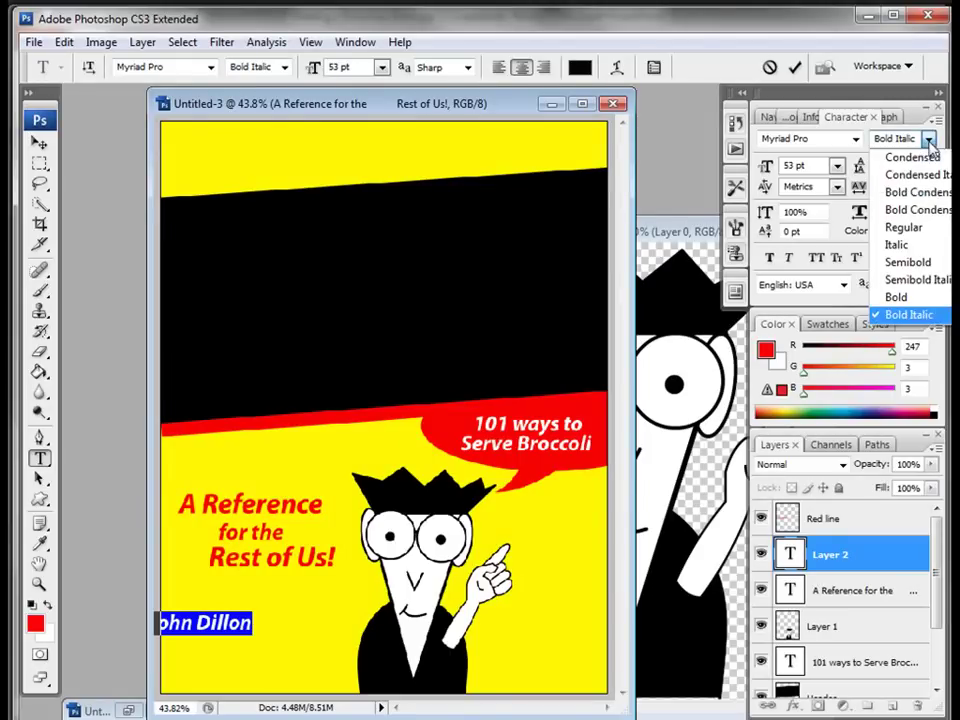
click(897, 298)
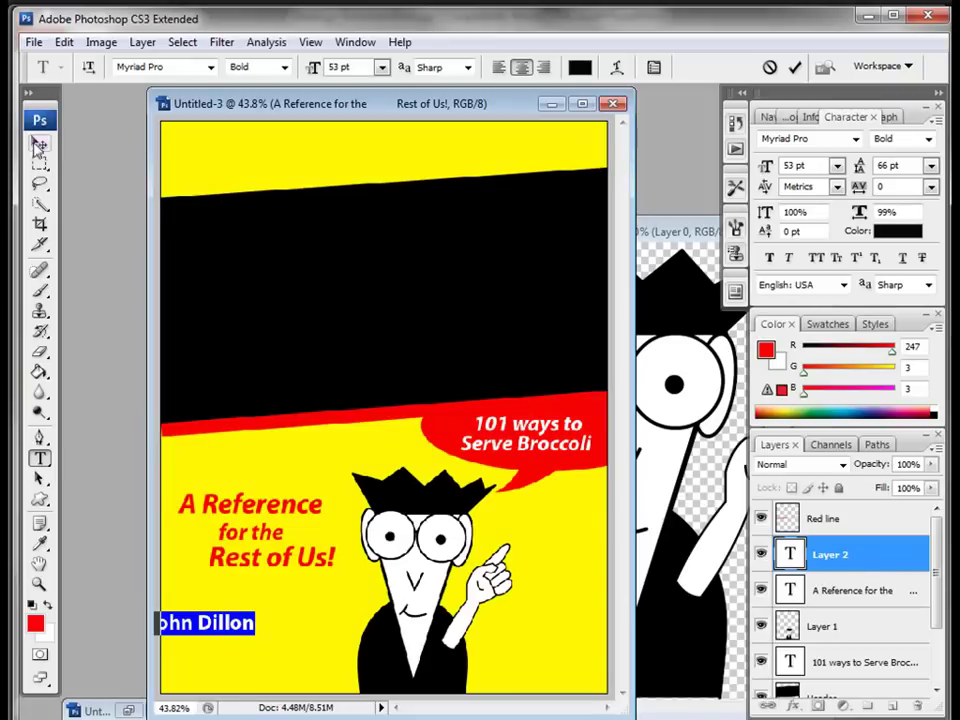
Step: Move the byline right into the cover's lower-left area
click(39, 143)
drag(209, 632, 283, 658)
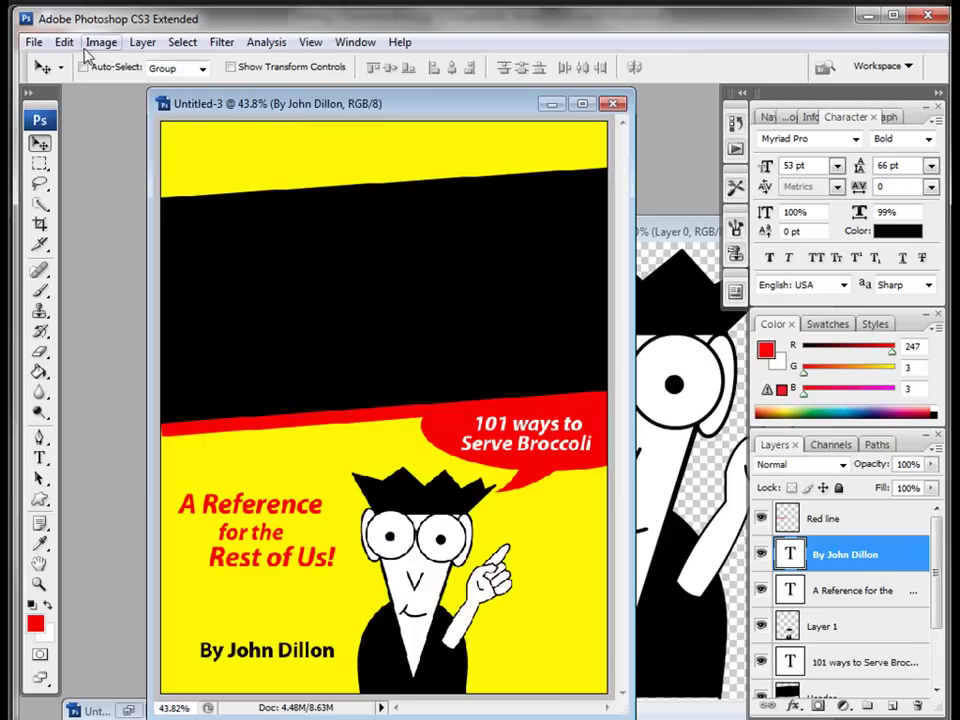
click(34, 42)
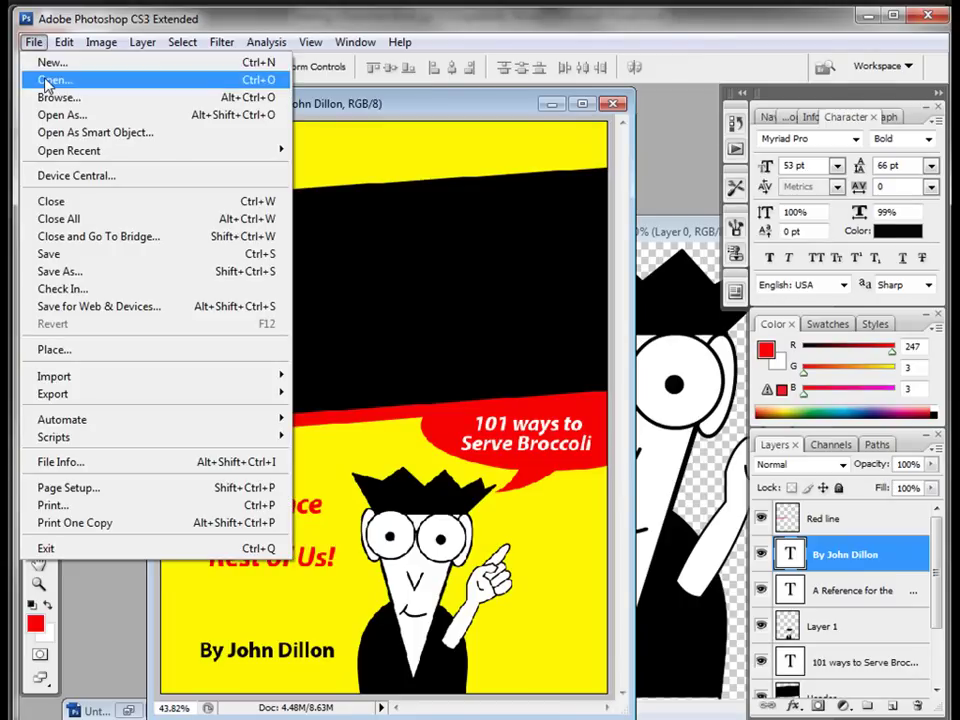
Step: Open 'for Dummies text.png' and copy its layer onto the Untitled-3 cover
click(22, 80)
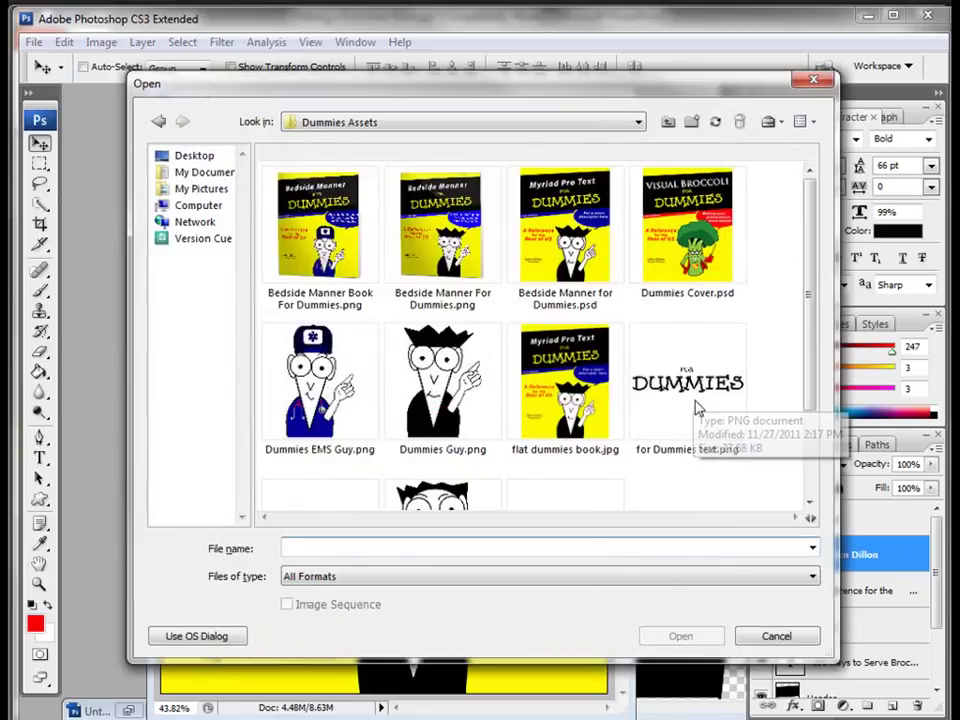
click(690, 400)
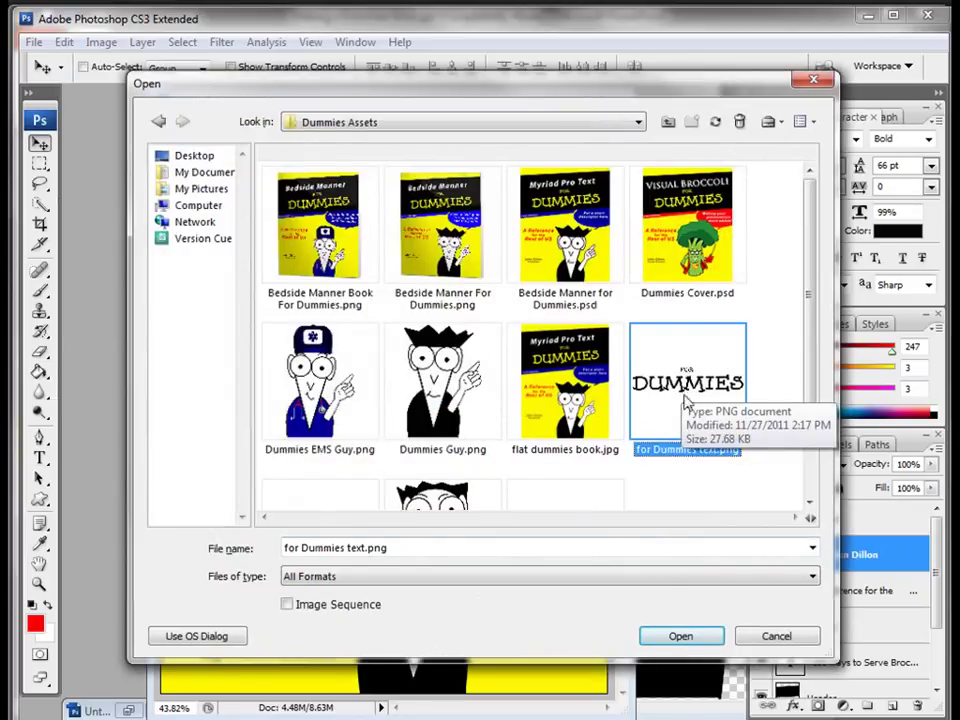
click(681, 637)
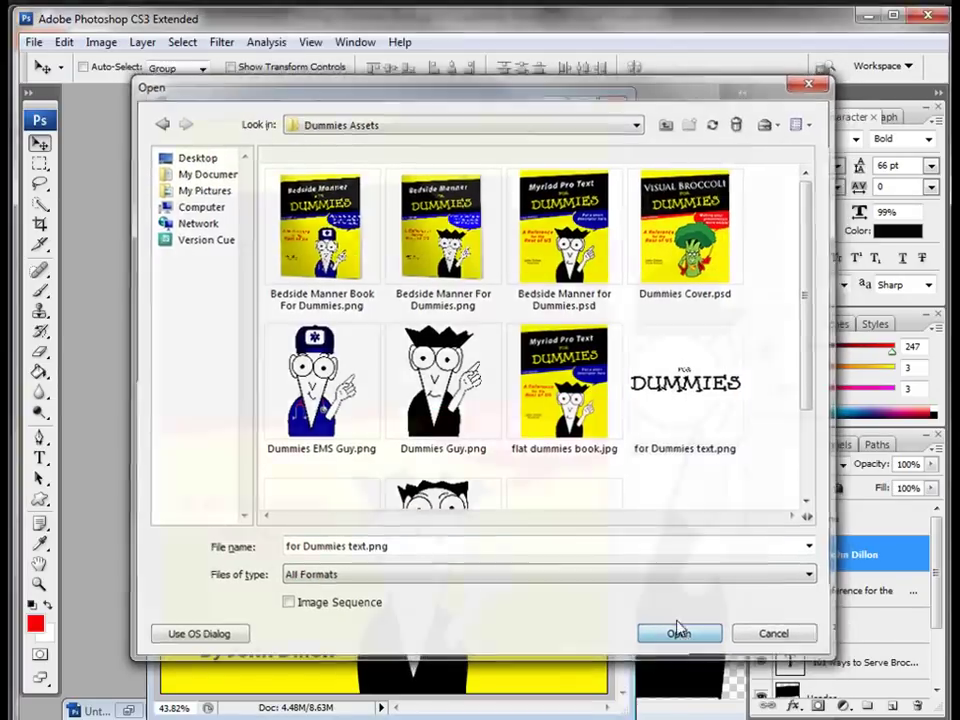
drag(478, 355, 487, 464)
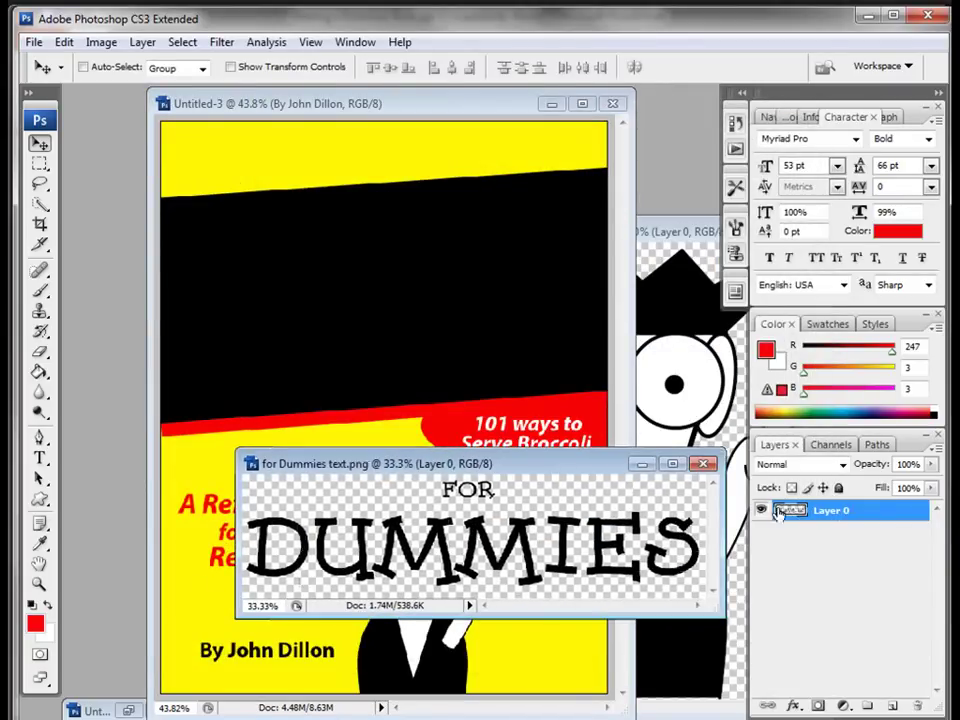
drag(508, 469, 471, 494)
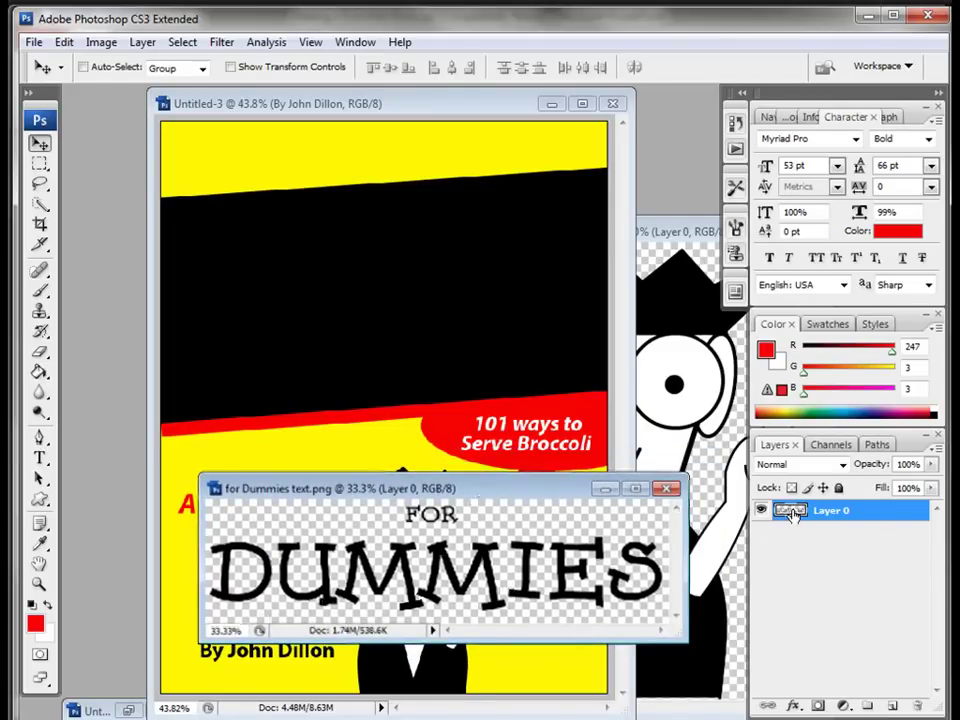
drag(789, 512, 326, 306)
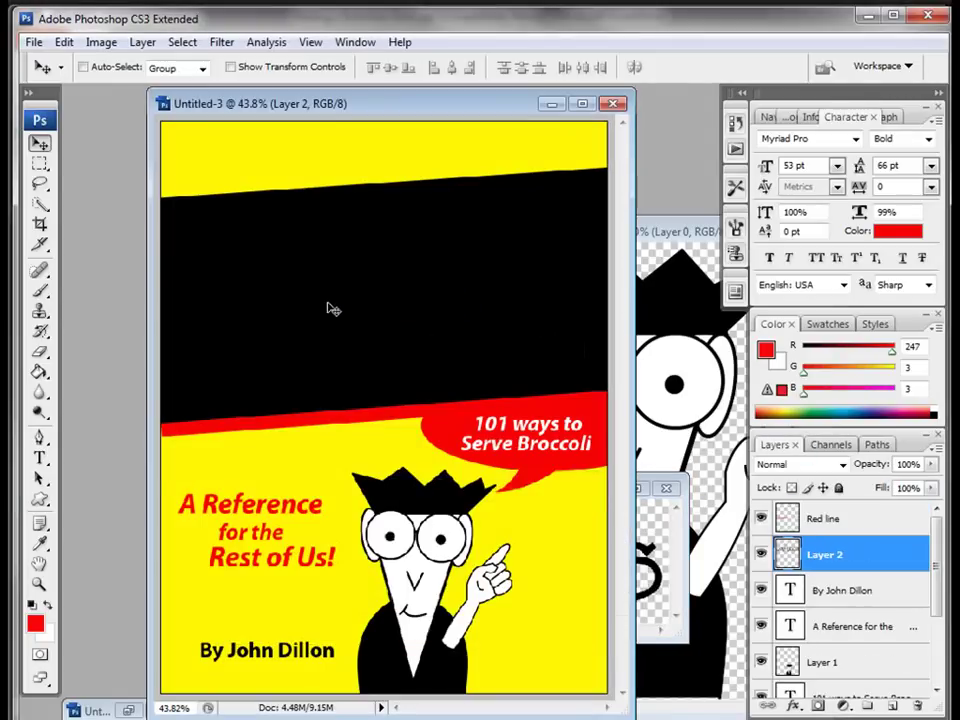
click(794, 706)
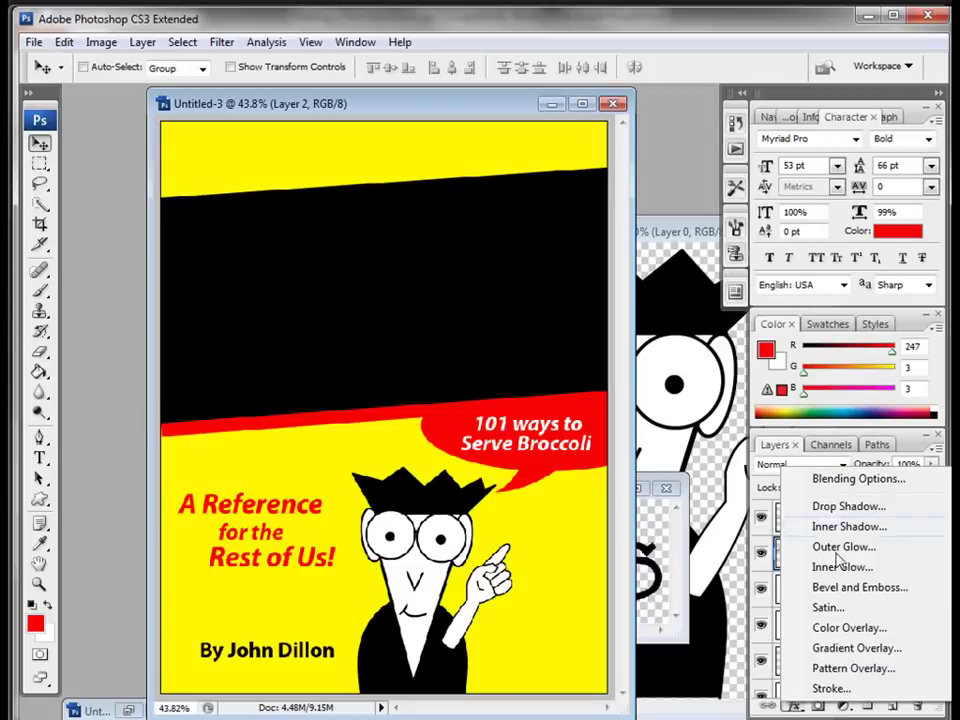
Step: Add a Color Overlay to the FOR DUMMIES layer using yellow sampled from the page
click(849, 628)
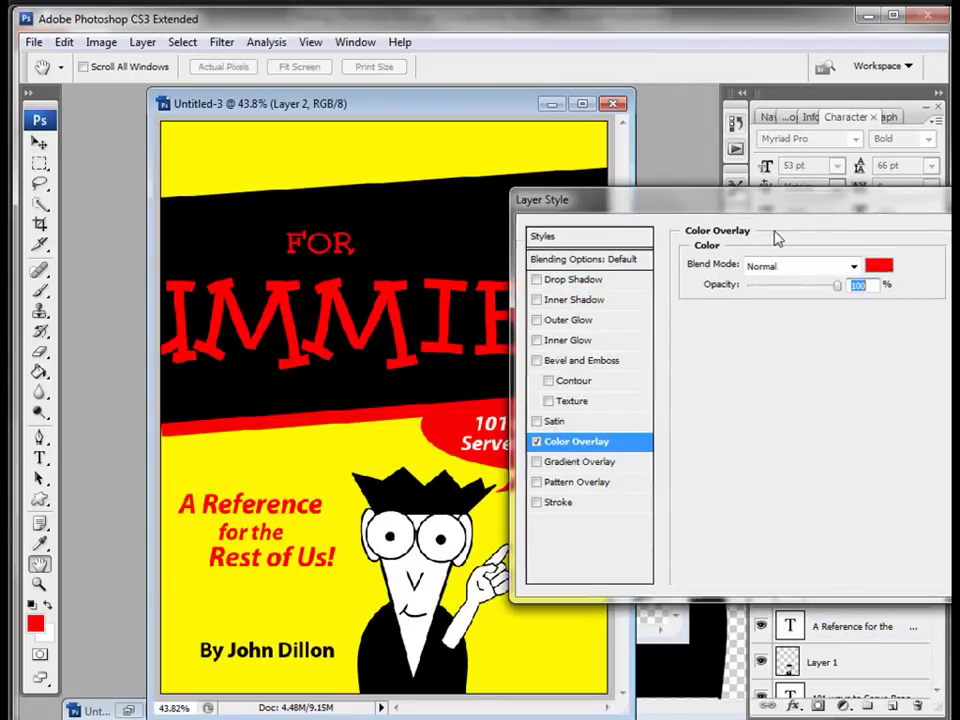
drag(816, 205, 700, 278)
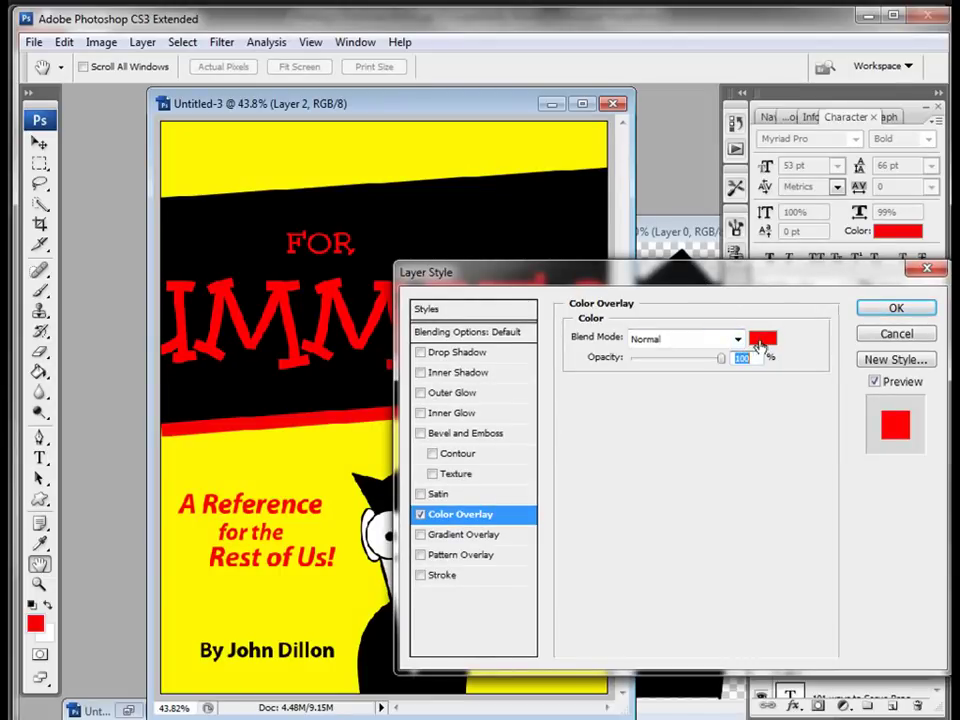
click(763, 341)
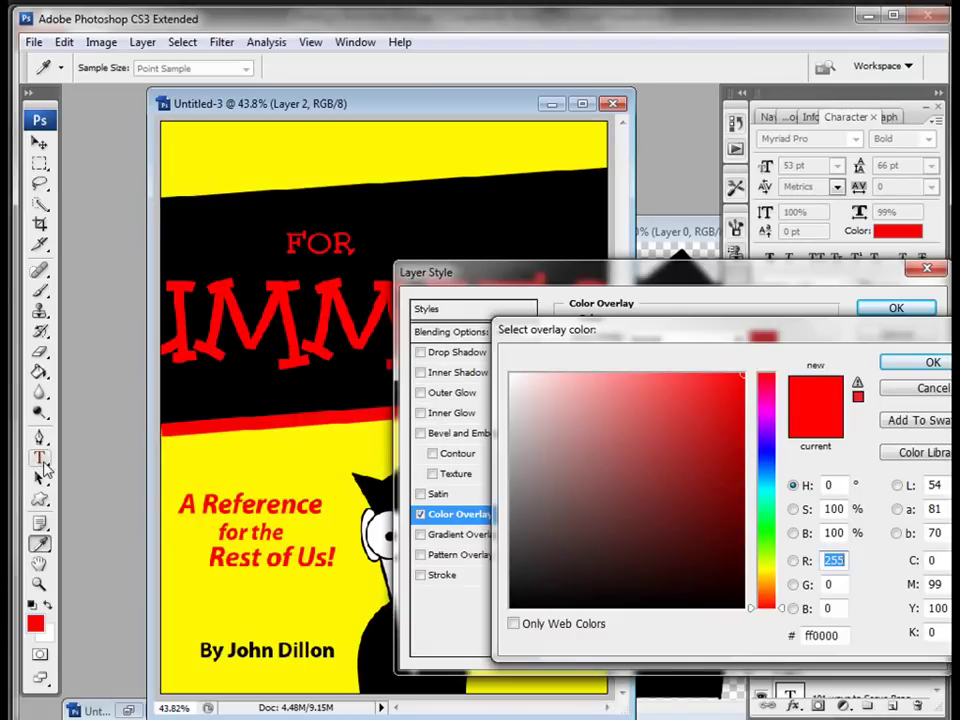
click(281, 452)
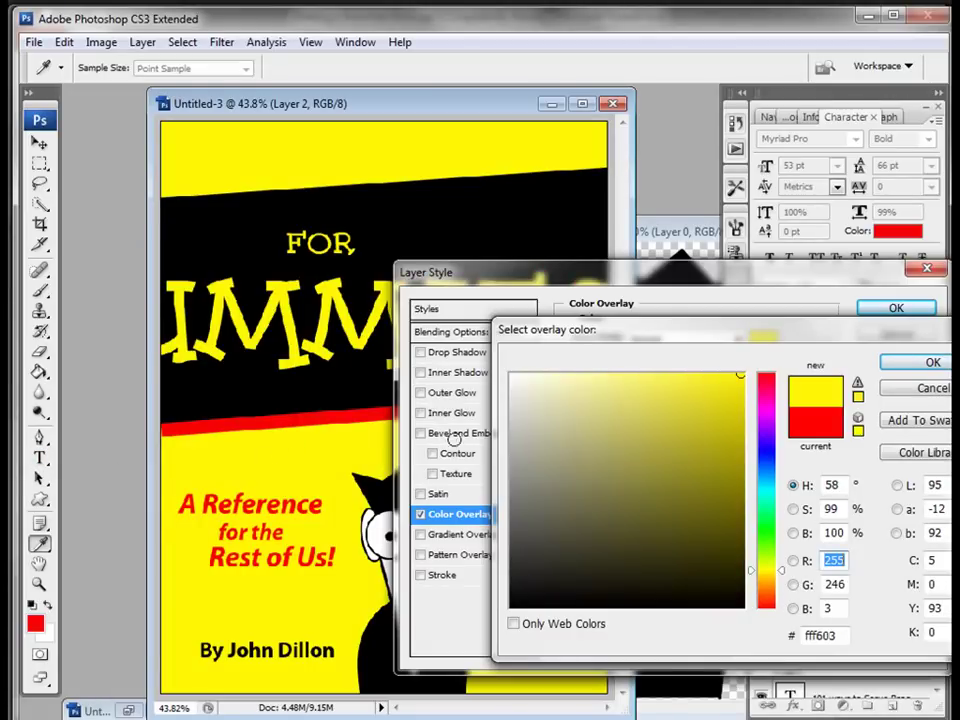
click(911, 367)
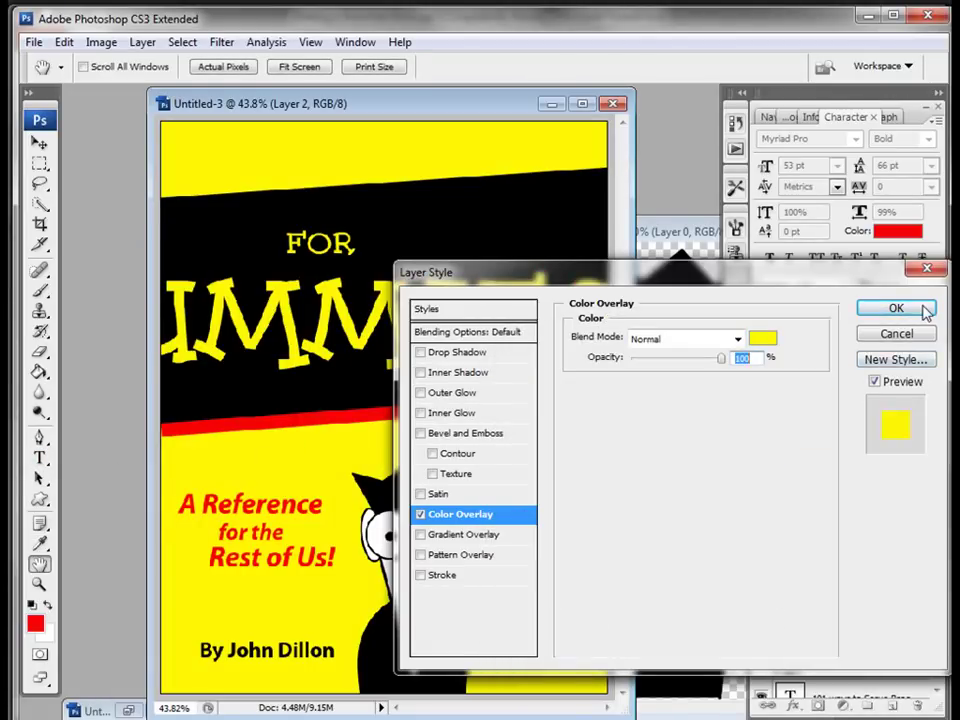
click(896, 308)
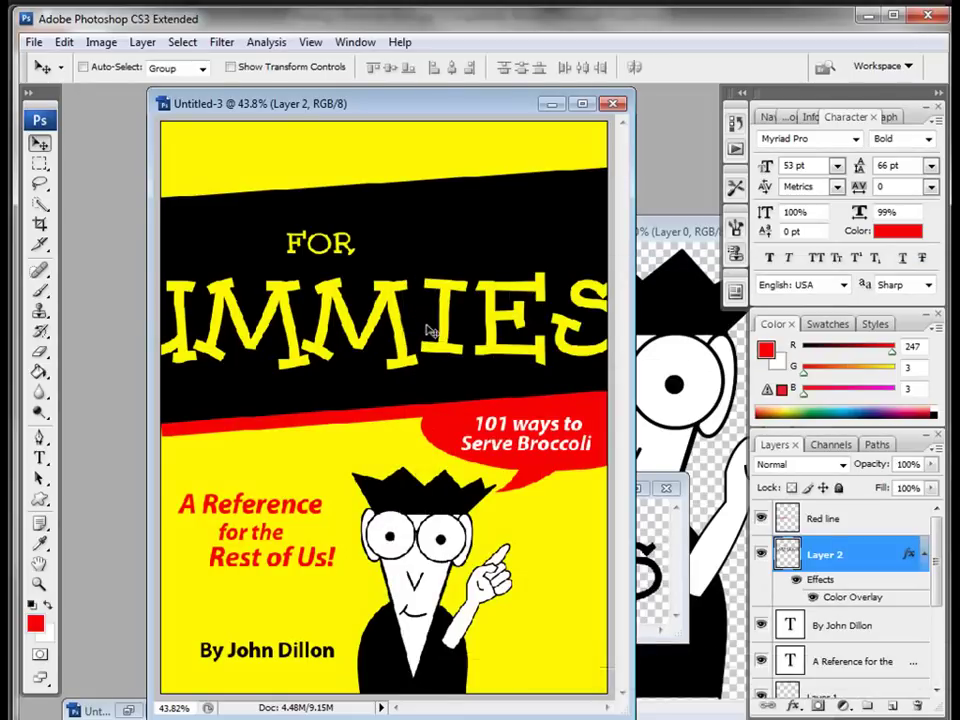
key(ctrl+t)
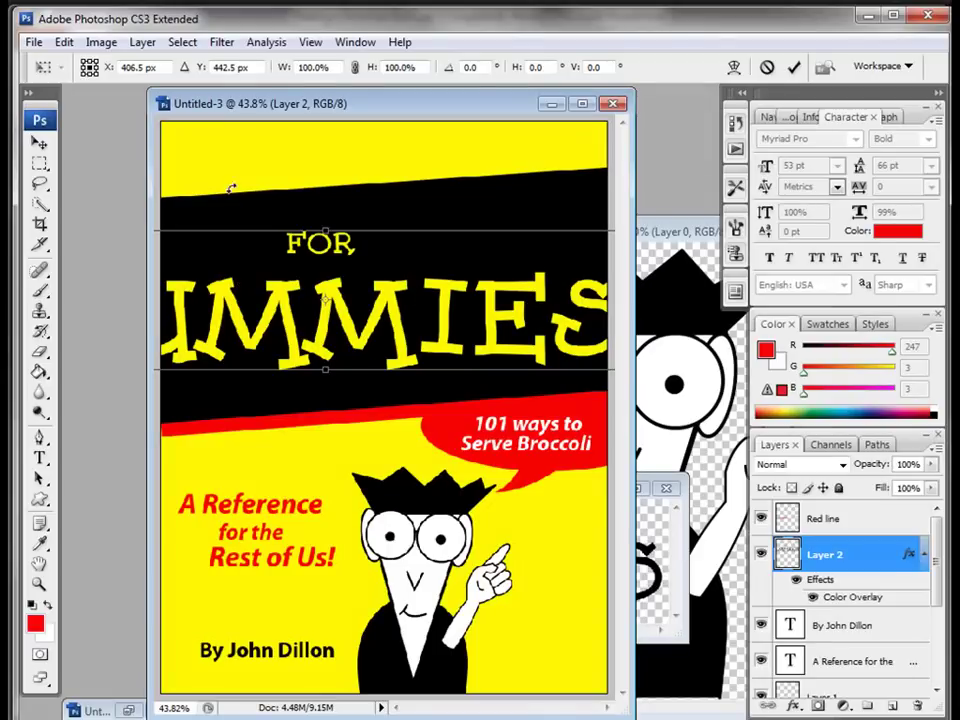
Step: Scale the FOR DUMMIES title down to about 63% and position it within the black band
click(310, 42)
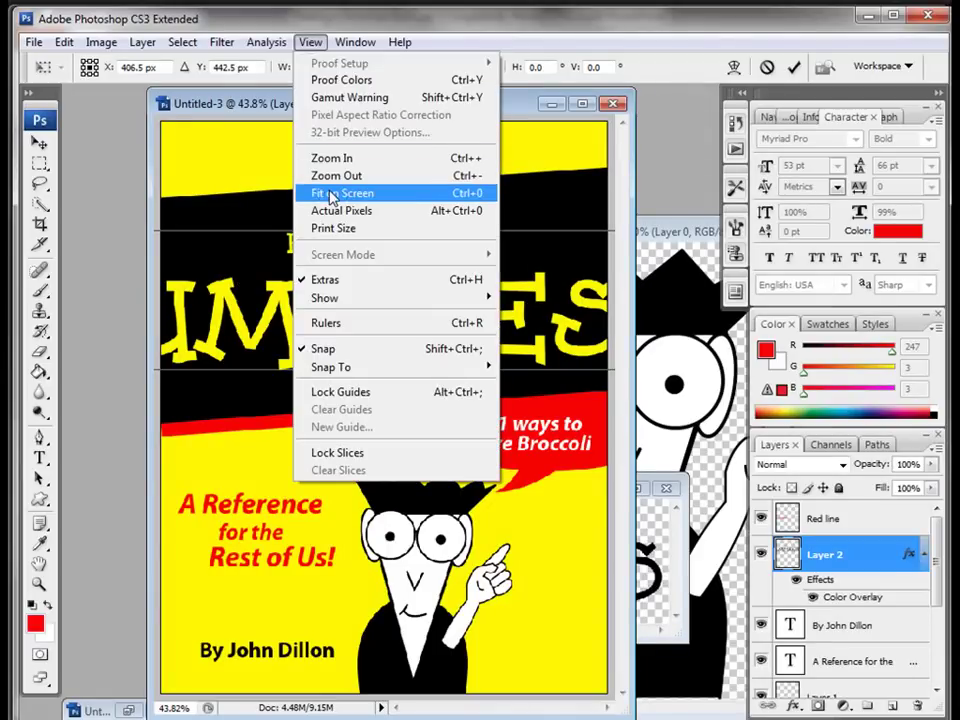
click(330, 191)
drag(593, 219, 422, 254)
drag(292, 294, 420, 282)
drag(544, 241, 527, 251)
drag(400, 289, 417, 299)
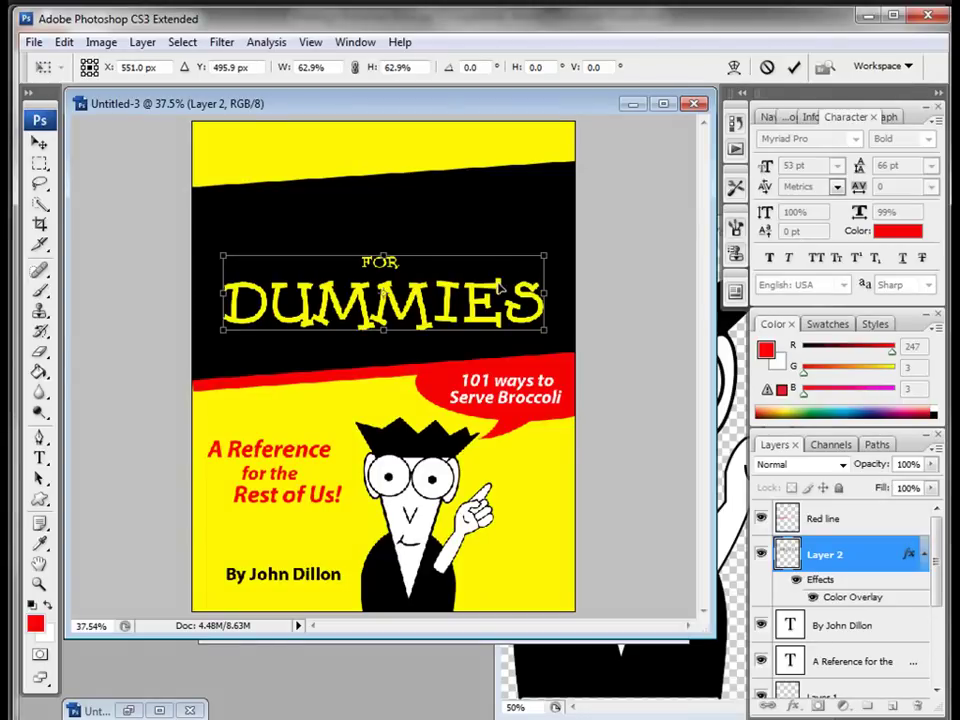
key(Return)
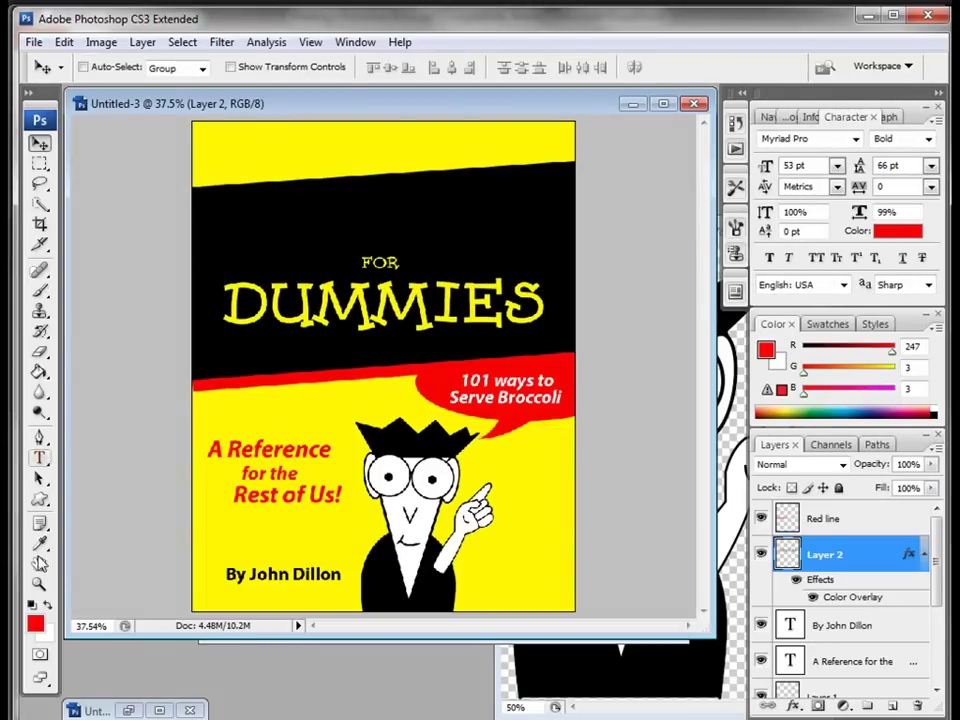
Step: Type 'Broccoli' on the black band and set it to 72 pt
click(40, 458)
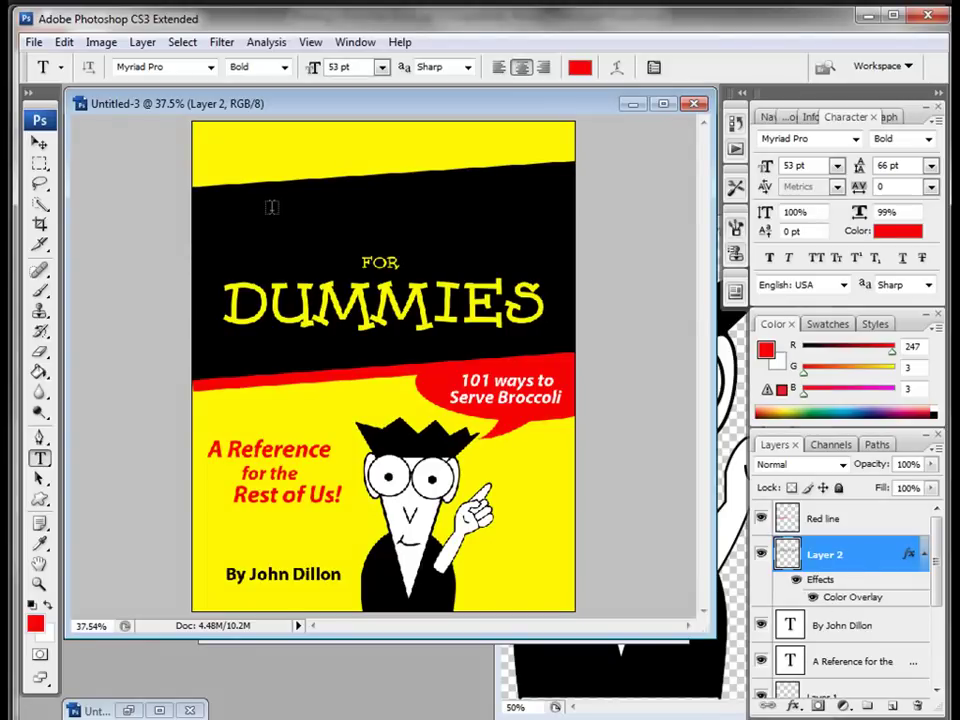
click(271, 214)
text(B)
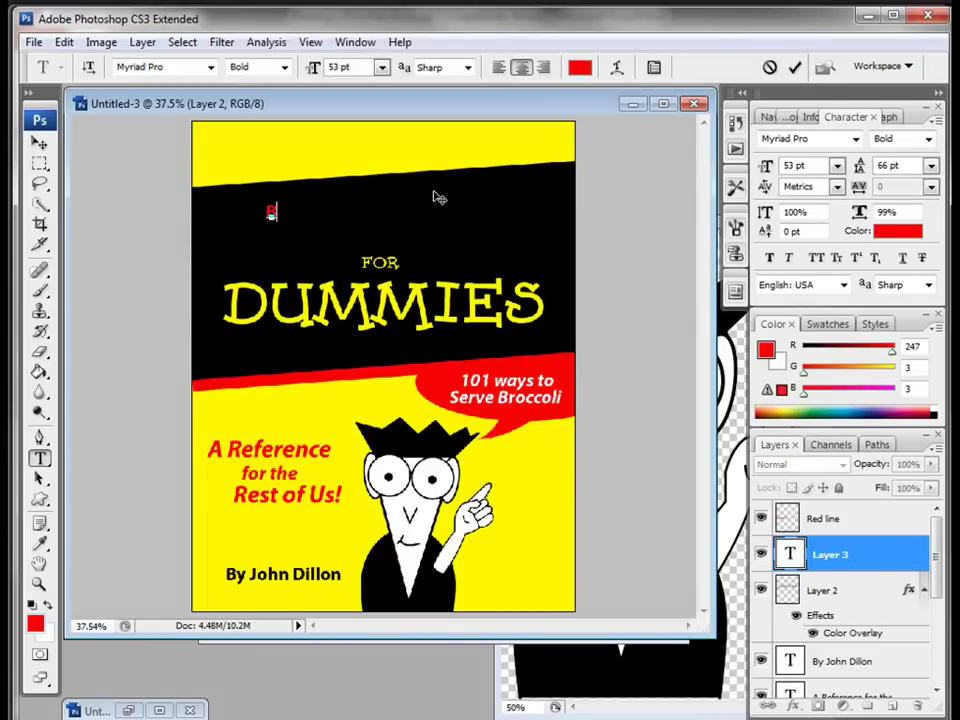
text(roccoli)
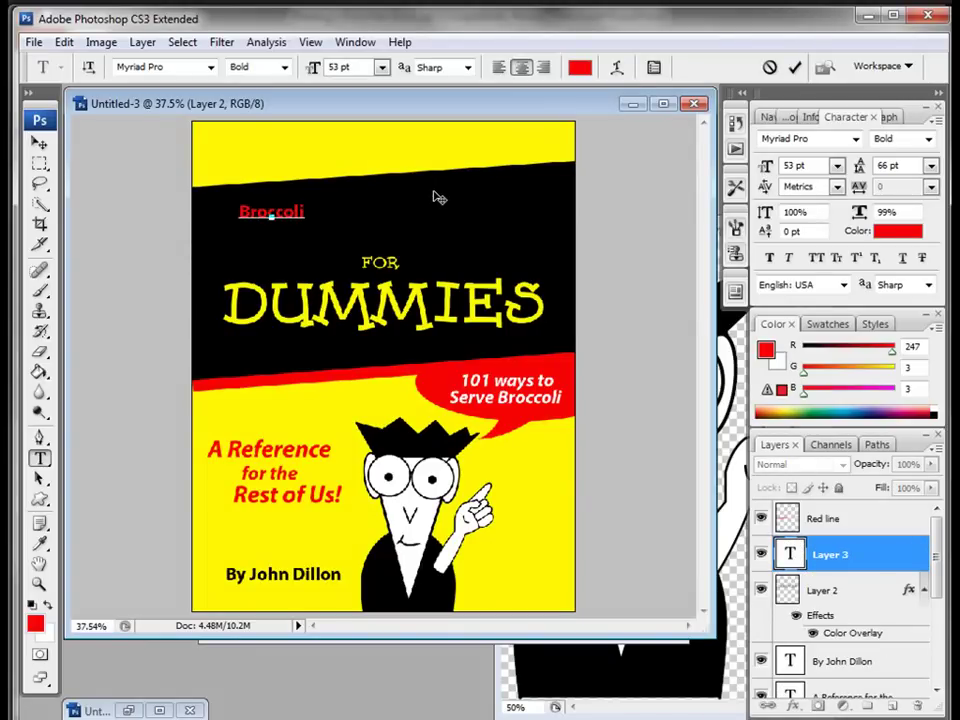
double_click(308, 208)
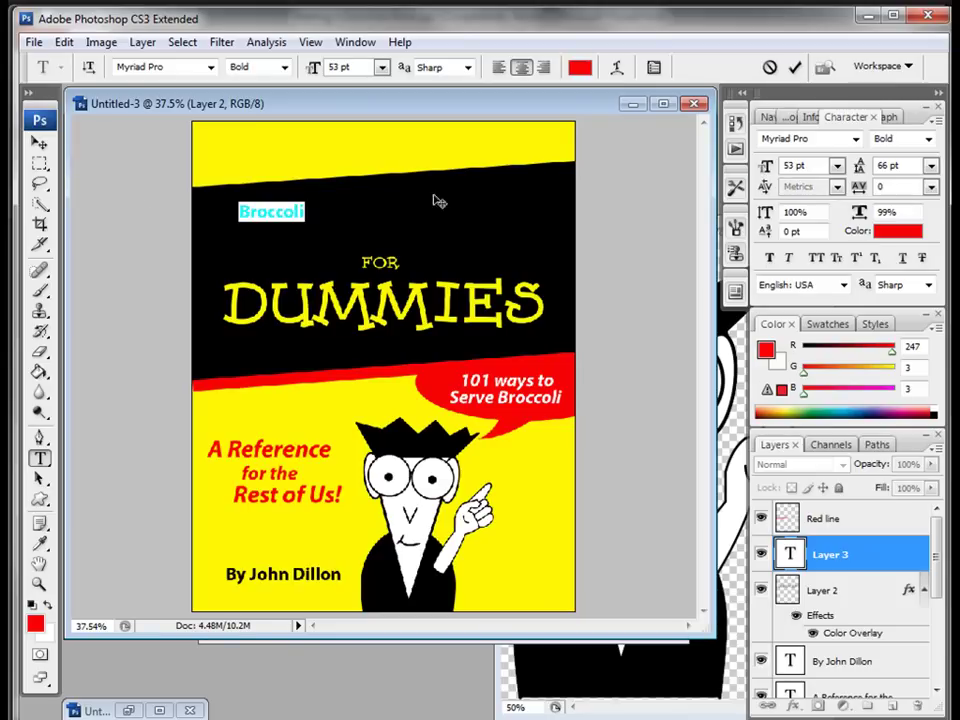
click(837, 165)
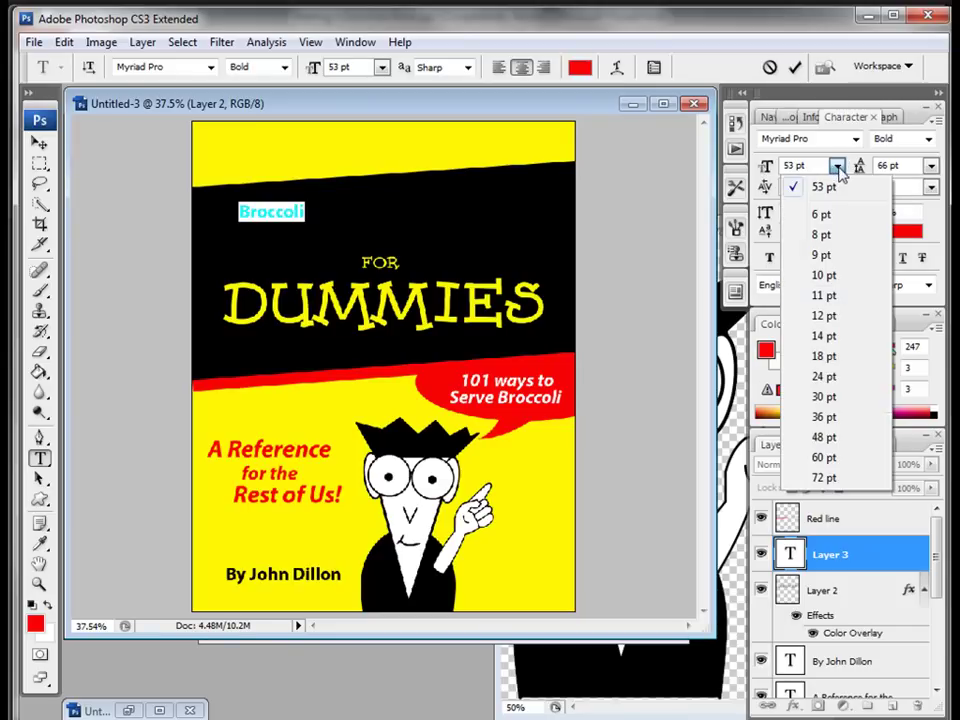
click(824, 478)
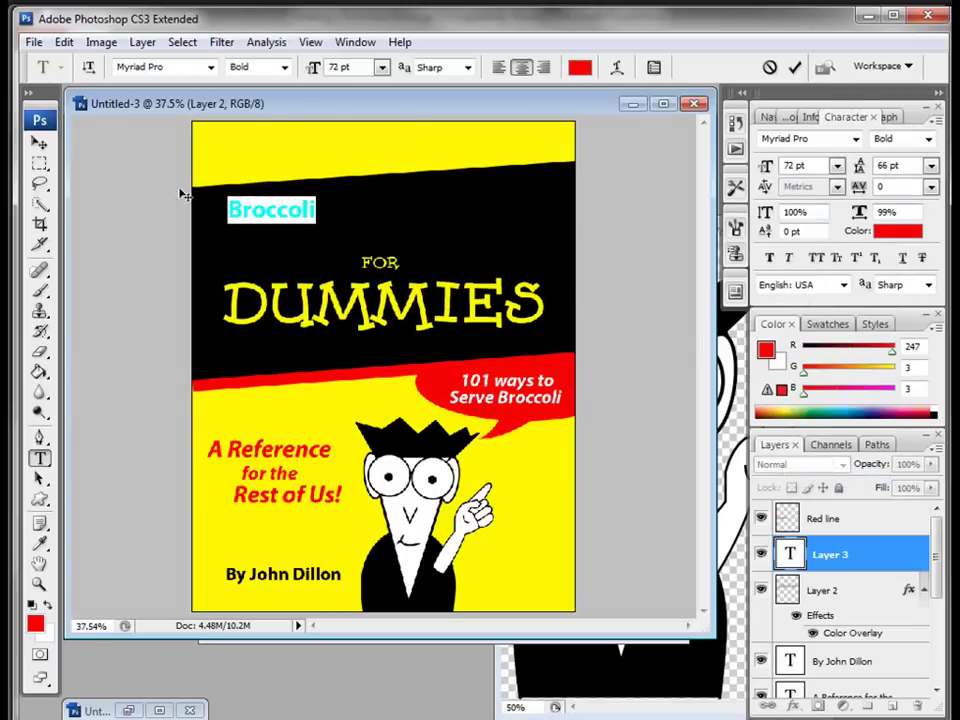
click(40, 144)
Step: Enlarge the Broccoli text to about 152 pt above FOR, then reselect its text
click(64, 42)
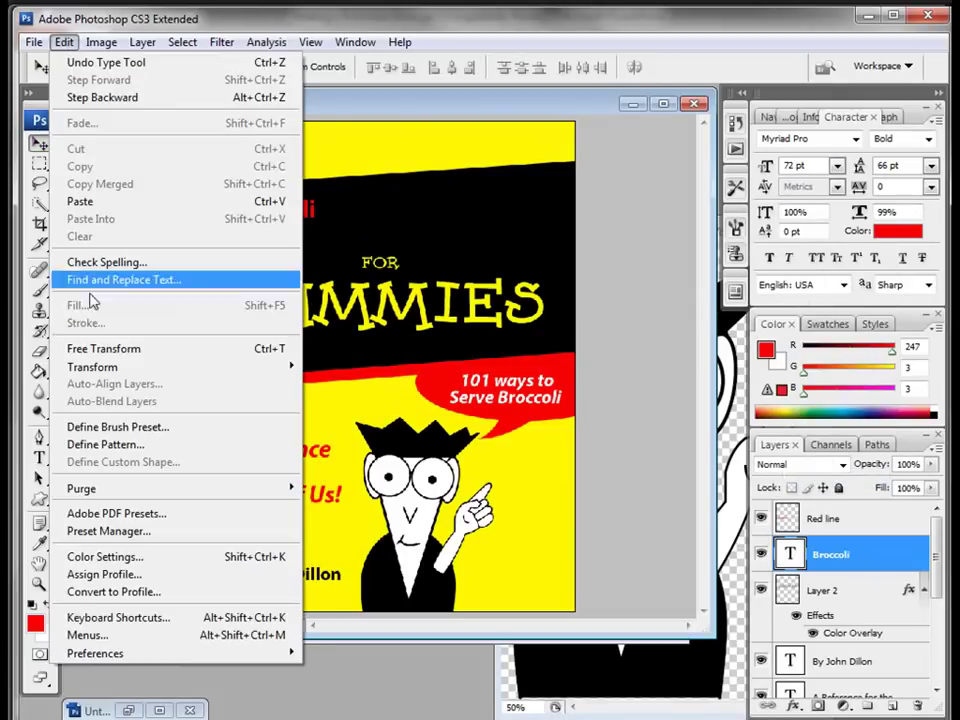
click(103, 348)
drag(317, 218, 460, 232)
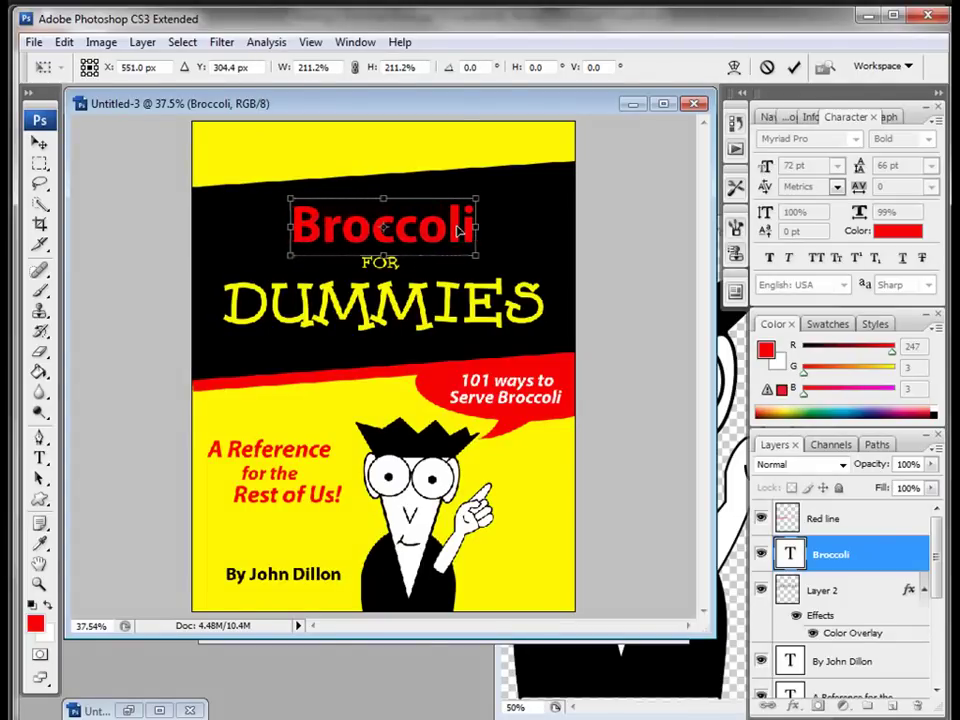
key(Return)
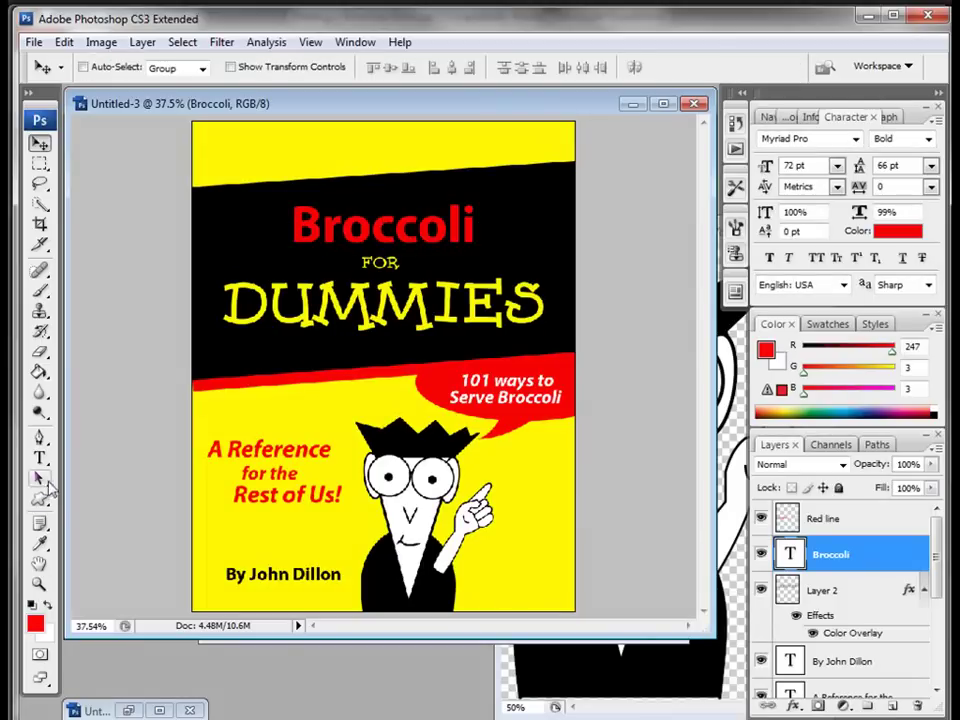
click(40, 459)
drag(304, 222, 492, 222)
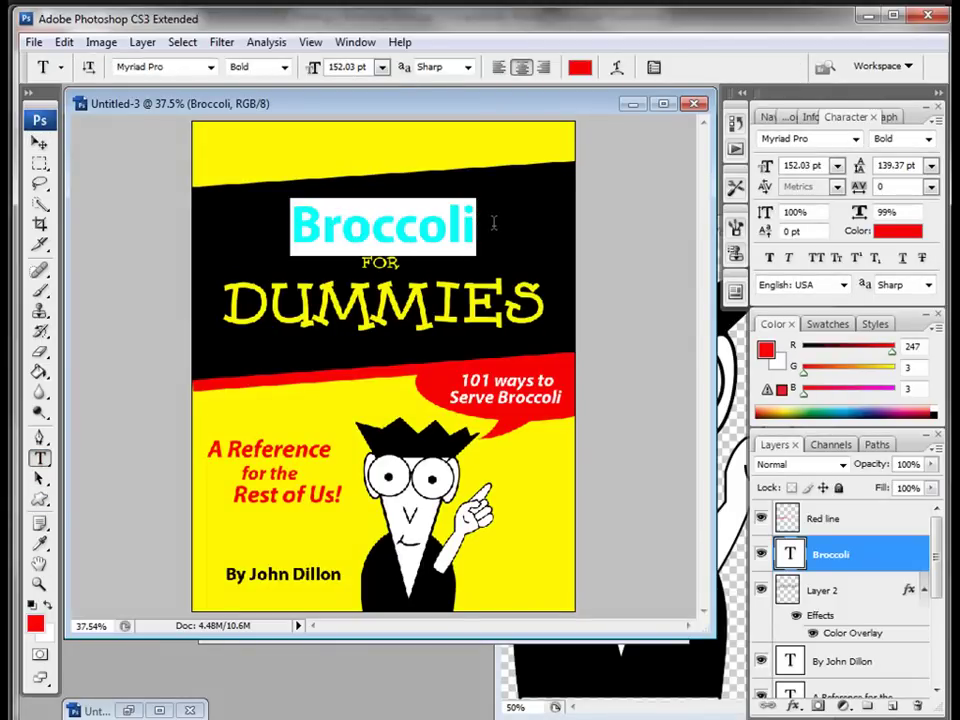
Step: Make the selected Broccoli text white Myriad Pro Bold Italic
click(47, 603)
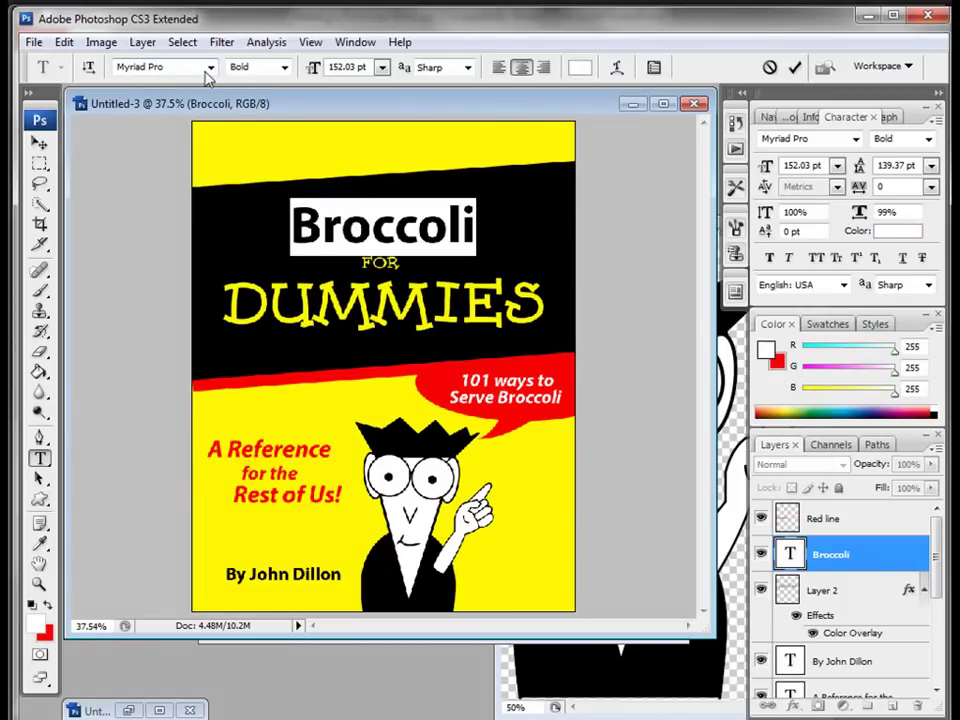
click(284, 67)
click(268, 243)
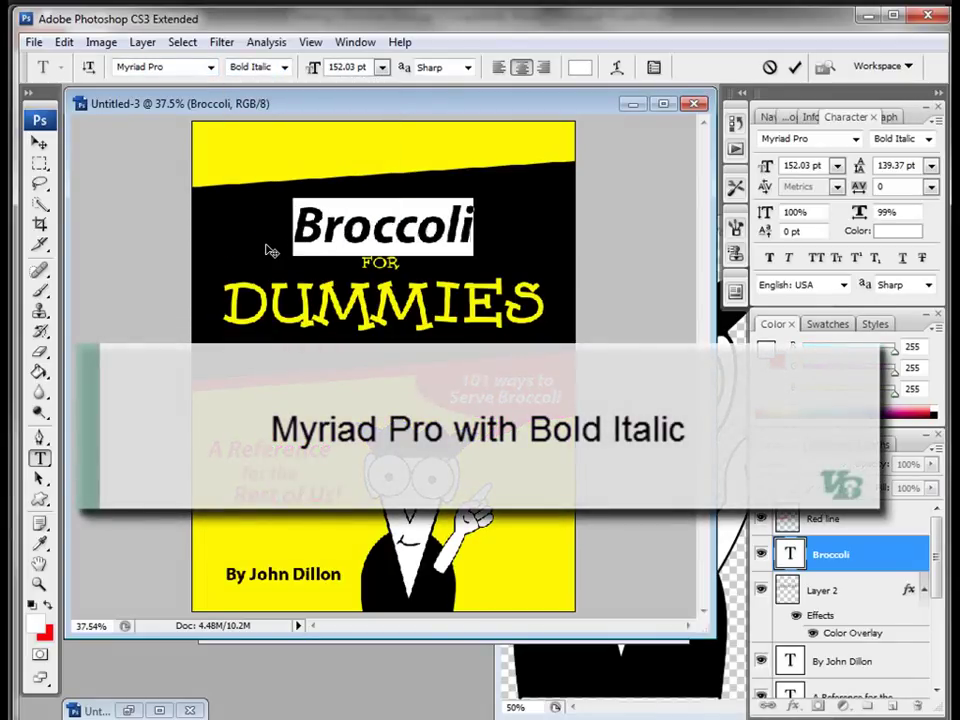
click(40, 143)
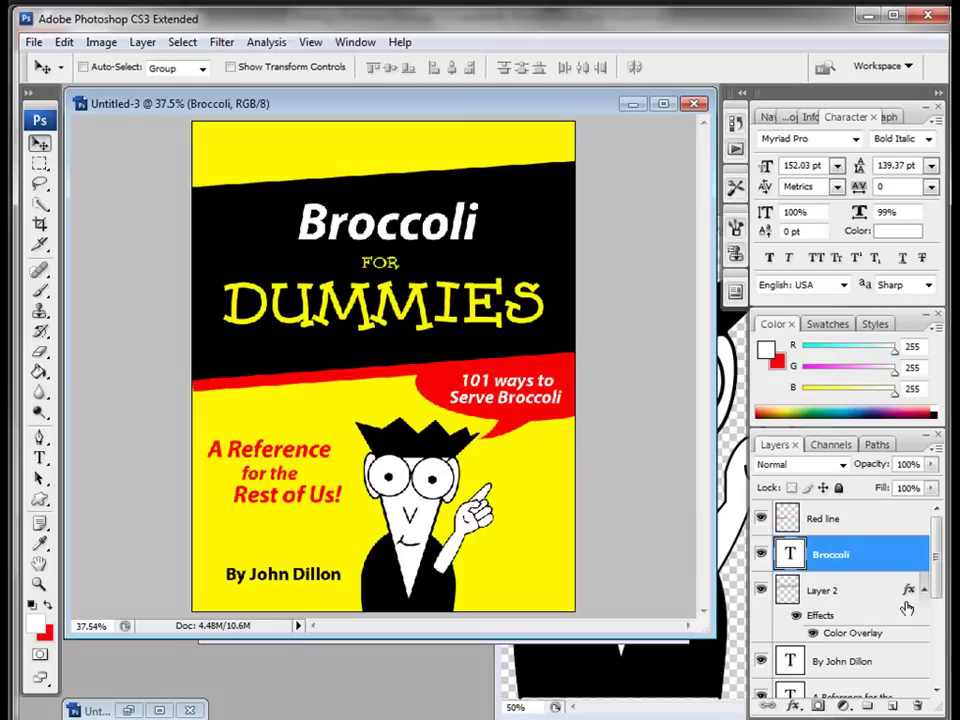
Step: Rename Layer 2 to 'Dummies'
double_click(822, 591)
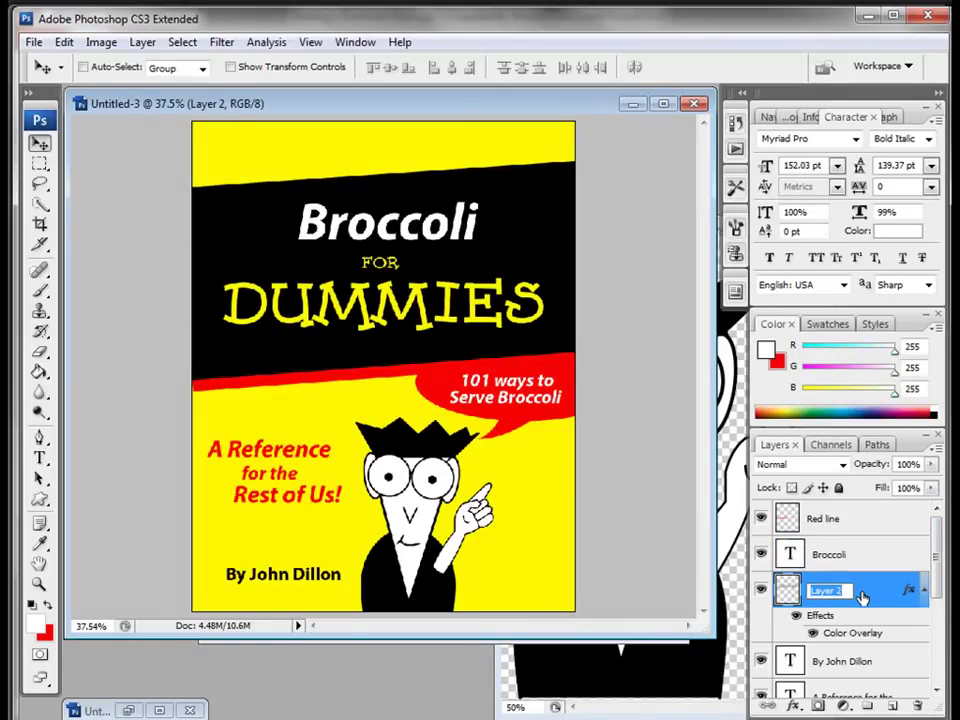
text(Dummies)
key(Return)
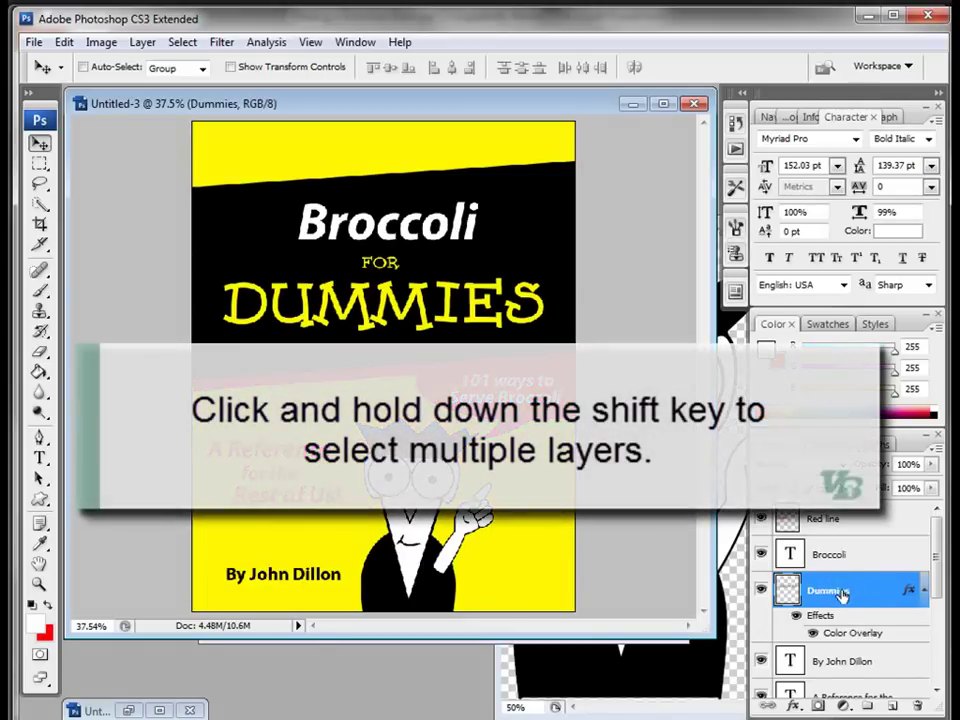
Step: Rotate the Broccoli and Dummies layers -3.4° to match the band, then add an empty layer above Red line
shift+click(828, 554)
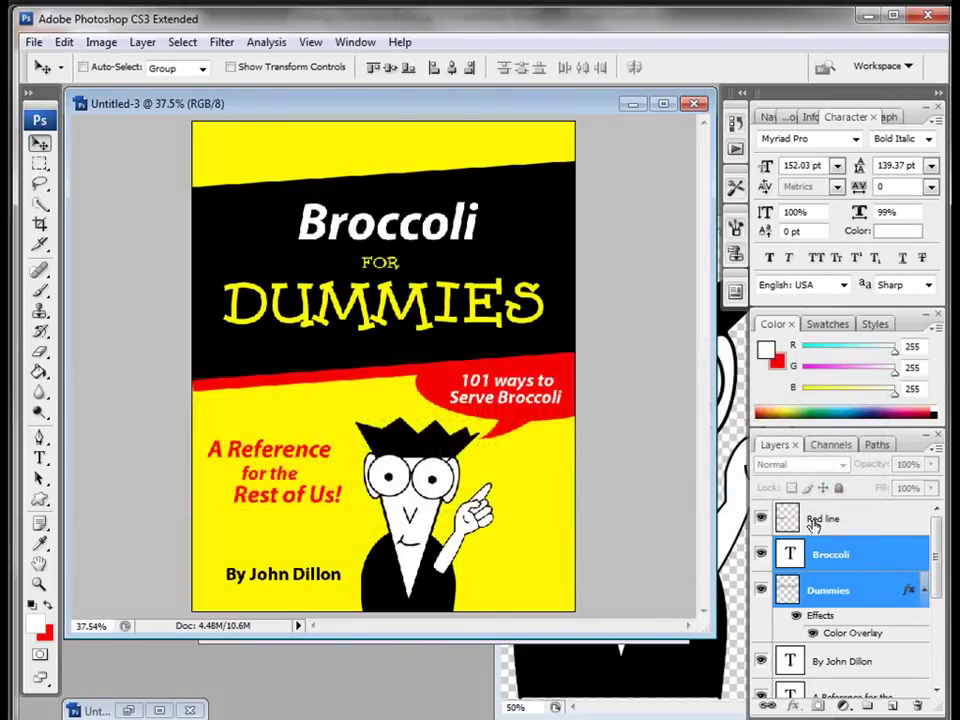
click(63, 43)
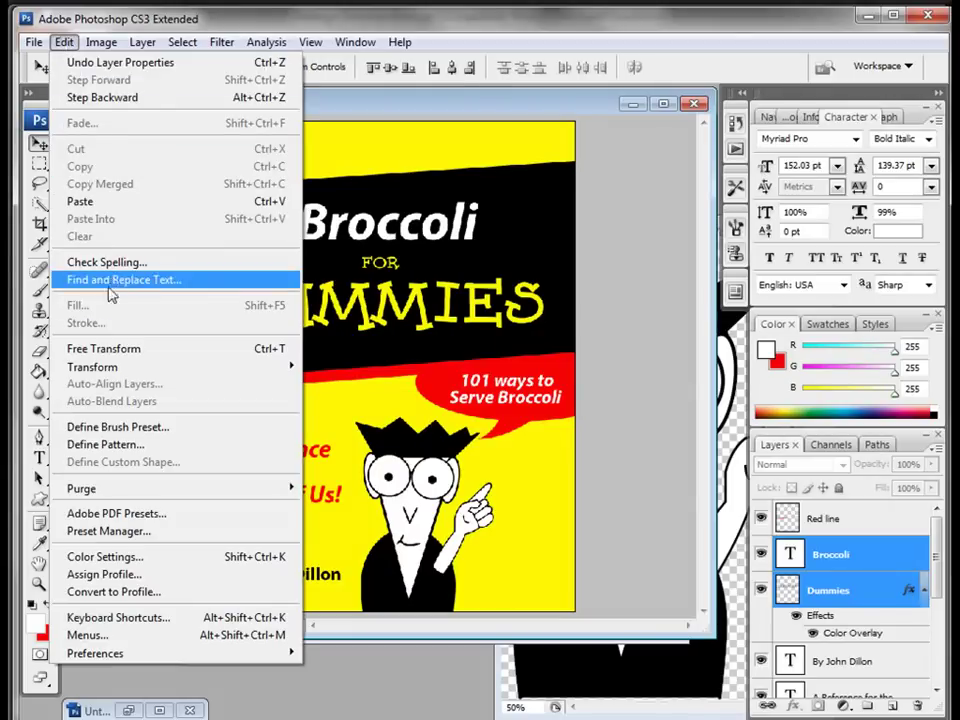
click(116, 350)
drag(559, 197, 565, 181)
key(Return)
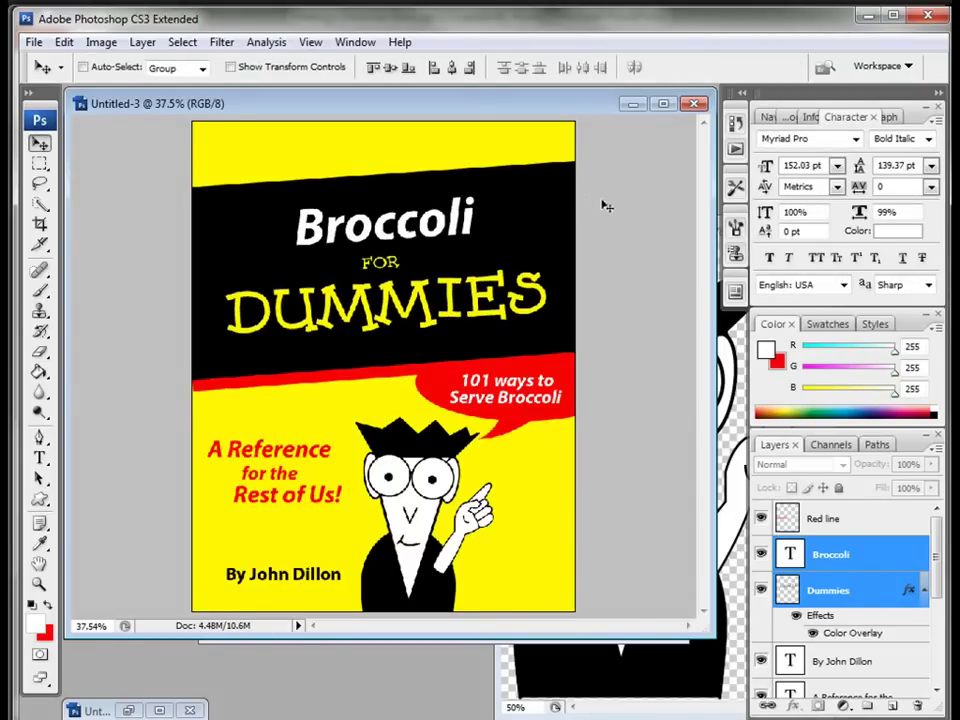
click(857, 520)
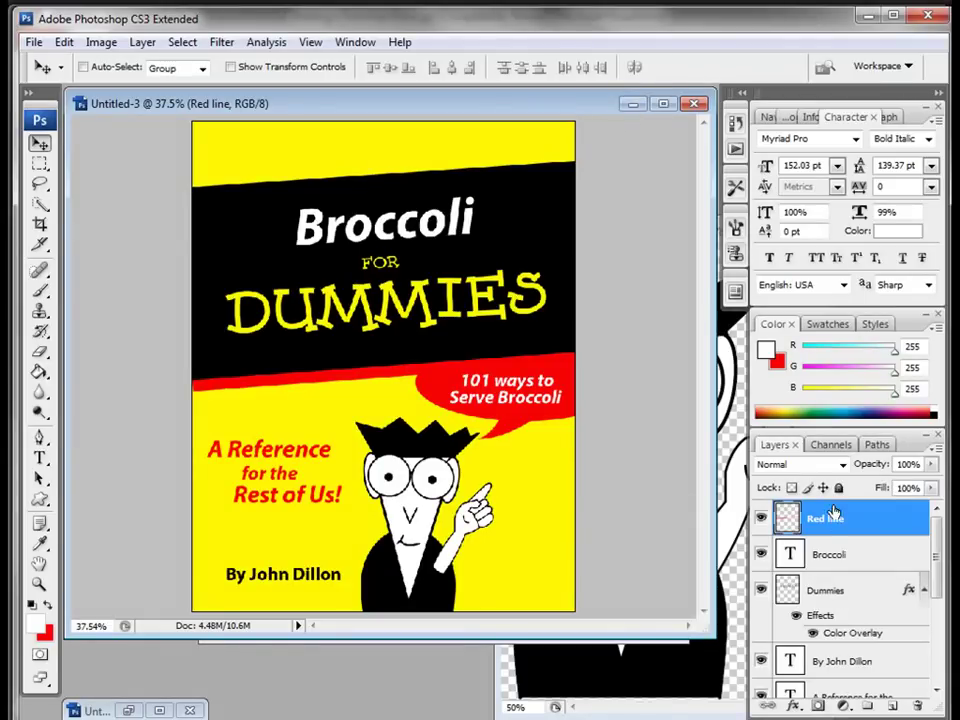
click(893, 706)
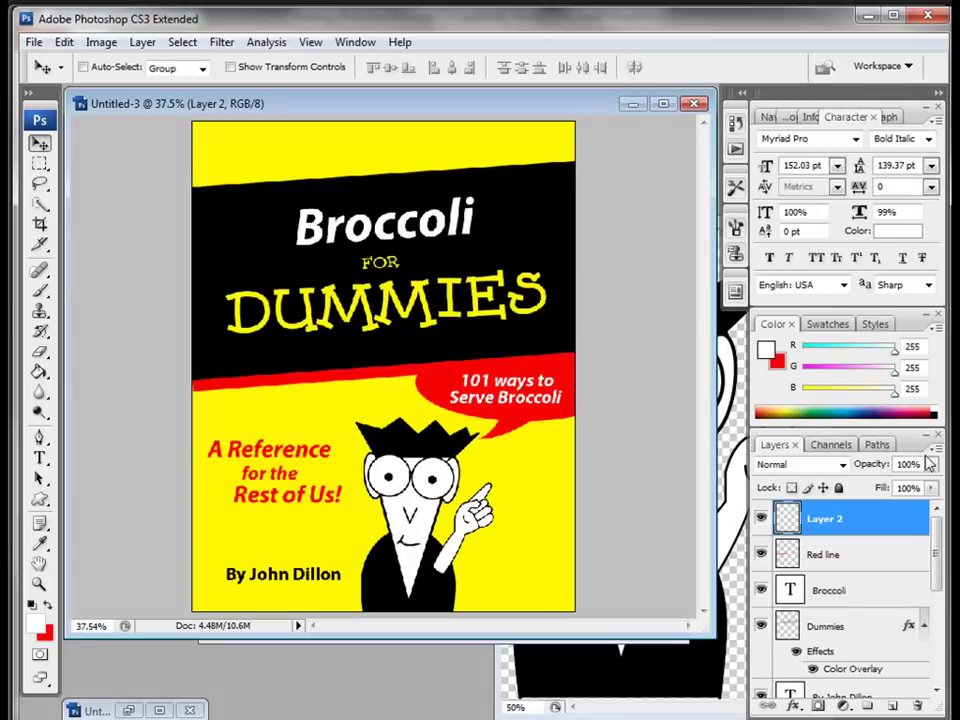
Step: Stamp a merged copy of all visible layers into Layer 2 using Alt+Merge Visible
drag(934, 438, 640, 201)
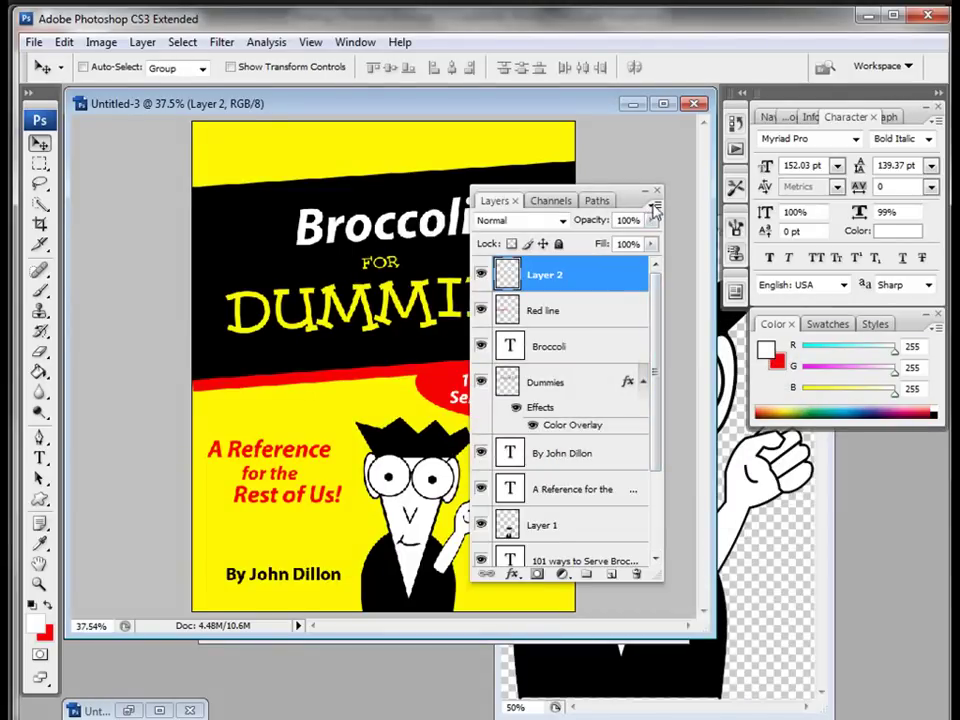
click(655, 208)
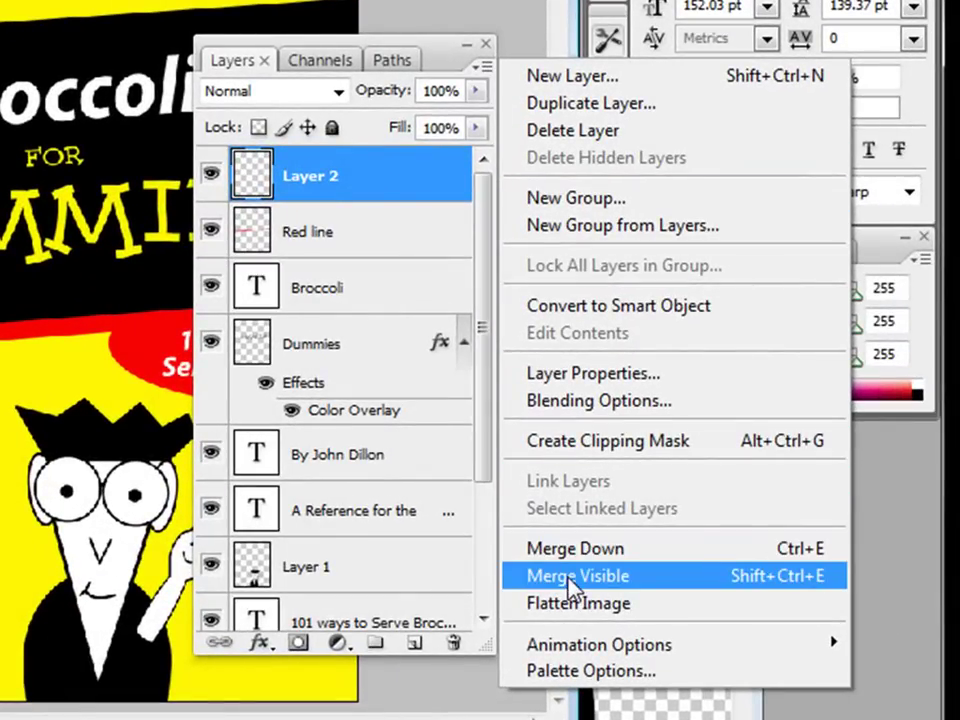
click(572, 580)
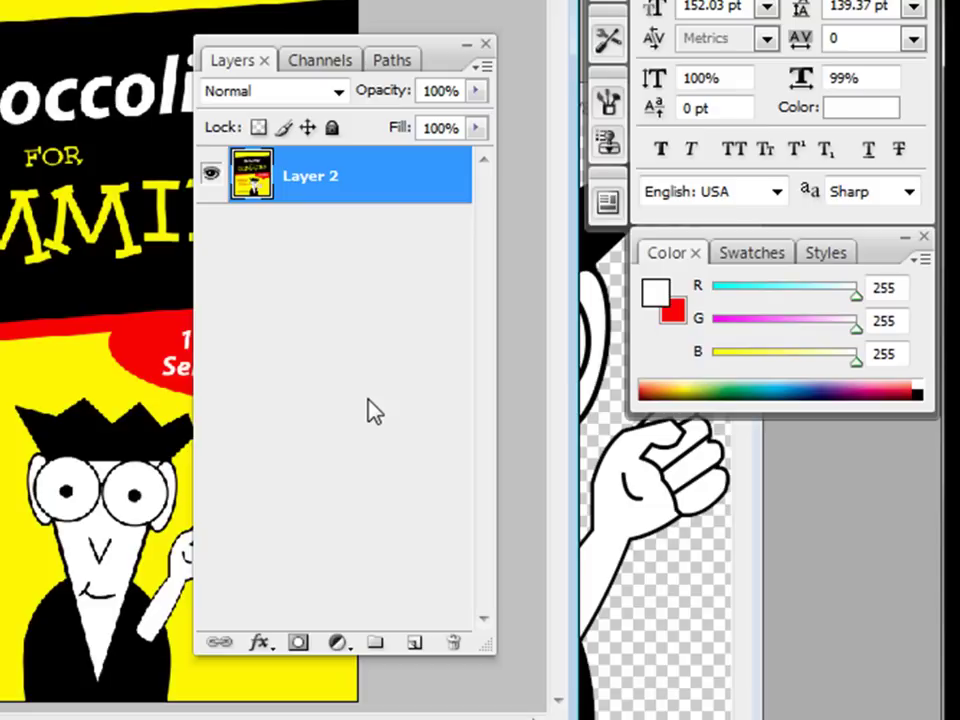
key(ctrl+z)
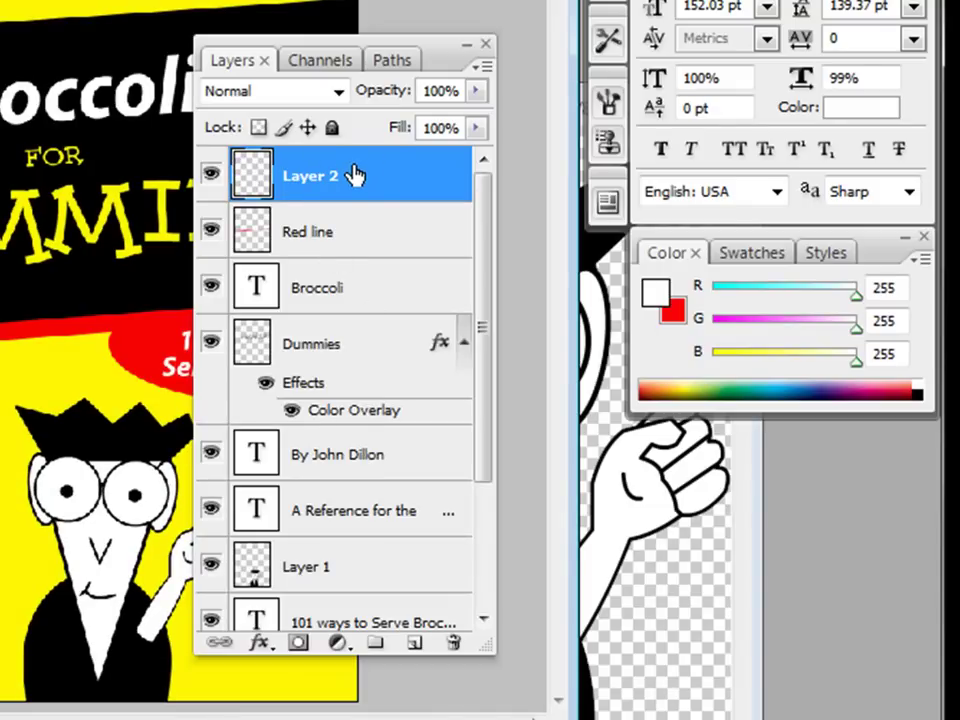
click(484, 66)
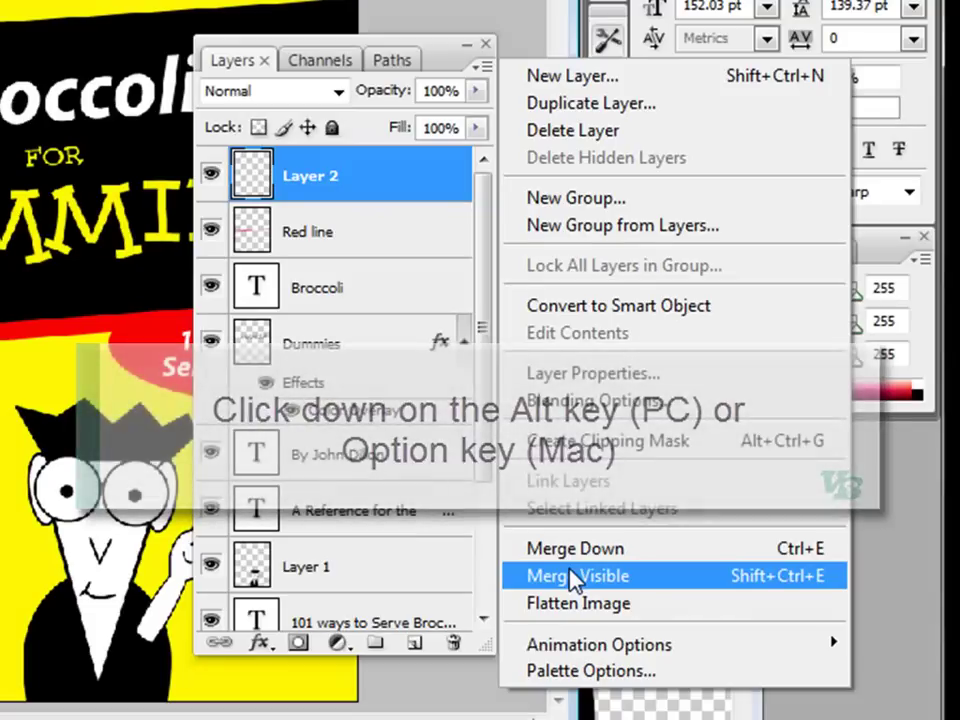
alt+click(575, 577)
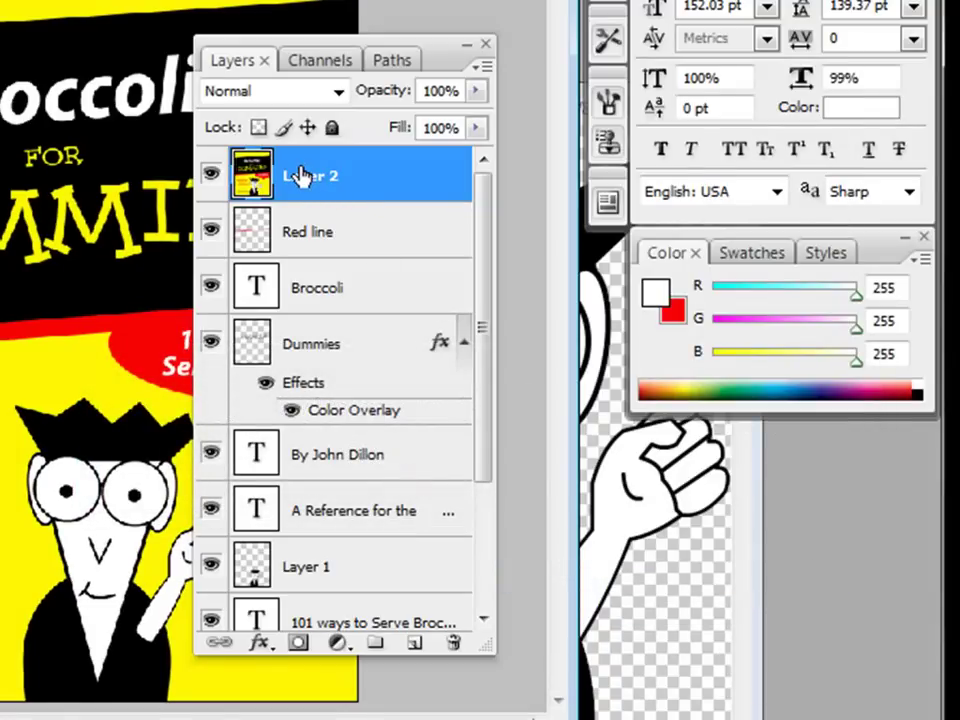
drag(481, 210, 493, 212)
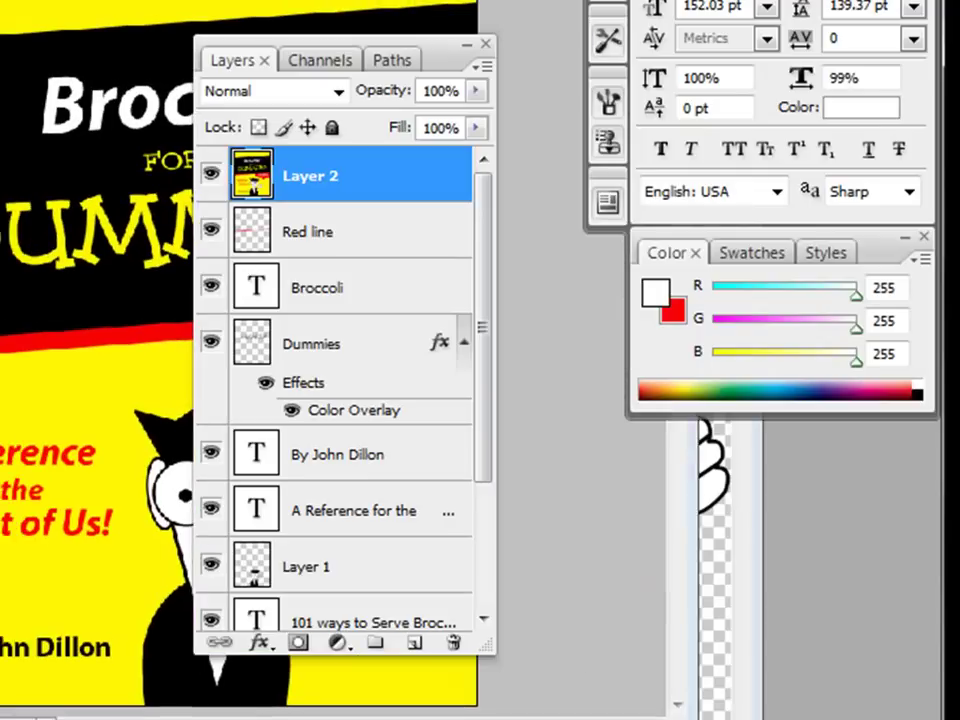